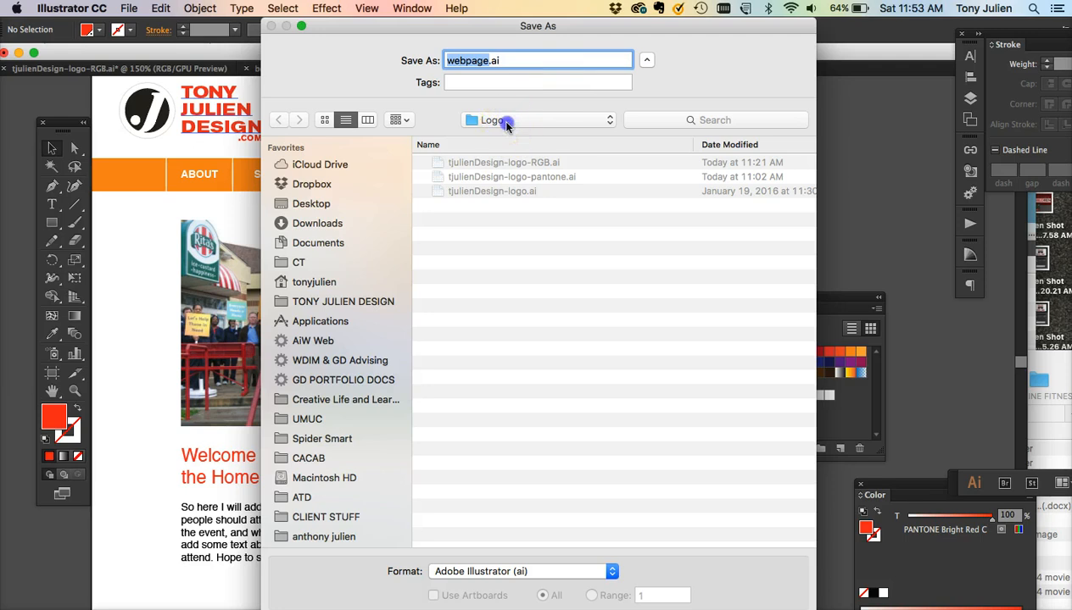
# - Save the document as webpage.ai in the Final > Webpage folder, accepting the spot colour warning and Illustrator options
pyautogui.click(524, 120)
pyautogui.click(480, 137)
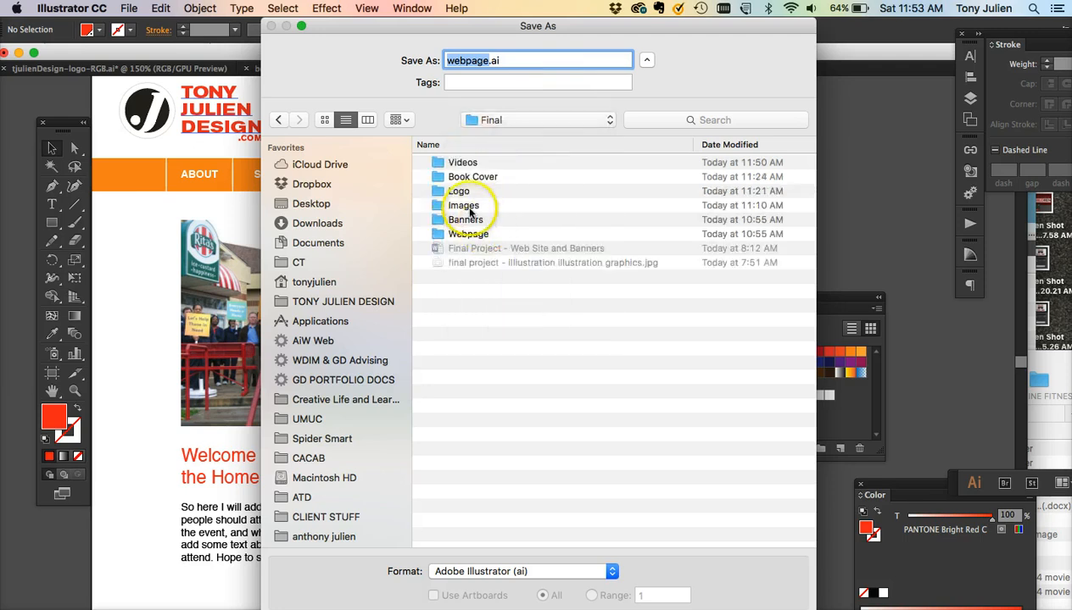
pyautogui.doubleClick(465, 232)
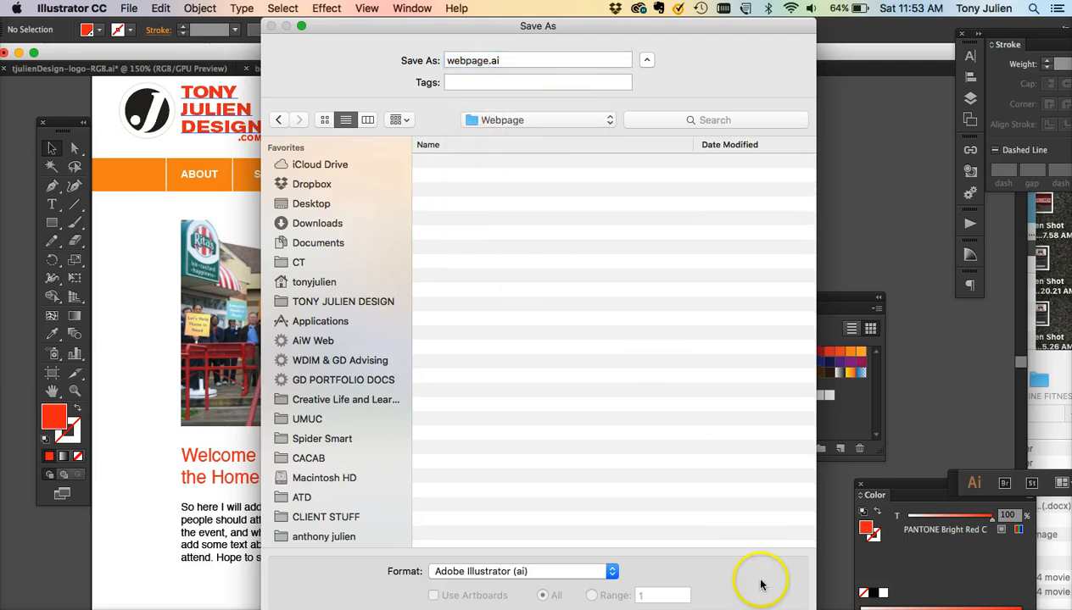
pyautogui.click(777, 608)
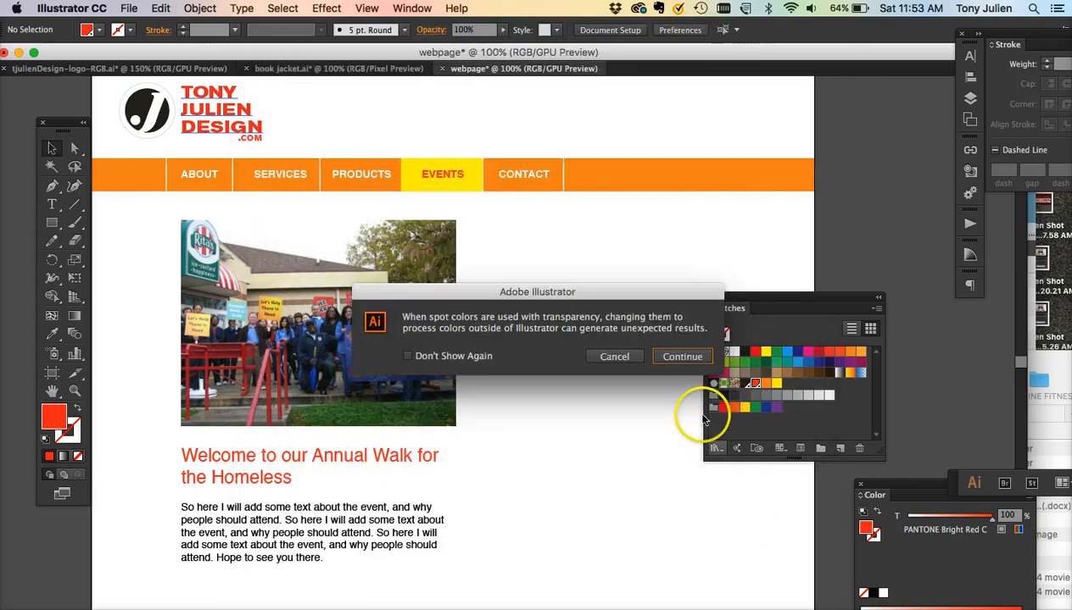
pyautogui.click(672, 356)
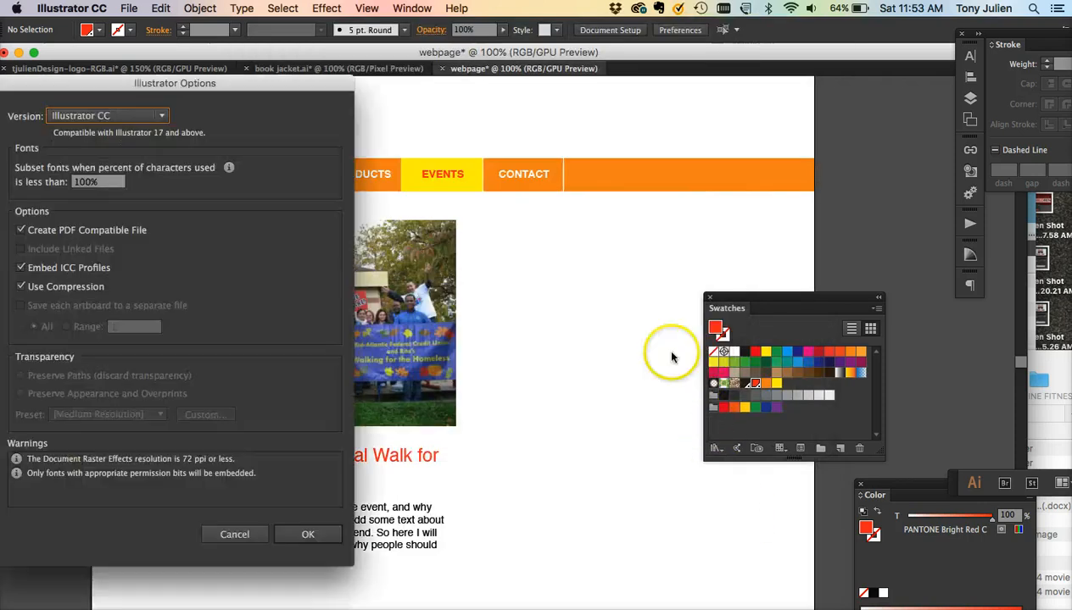
pyautogui.click(302, 535)
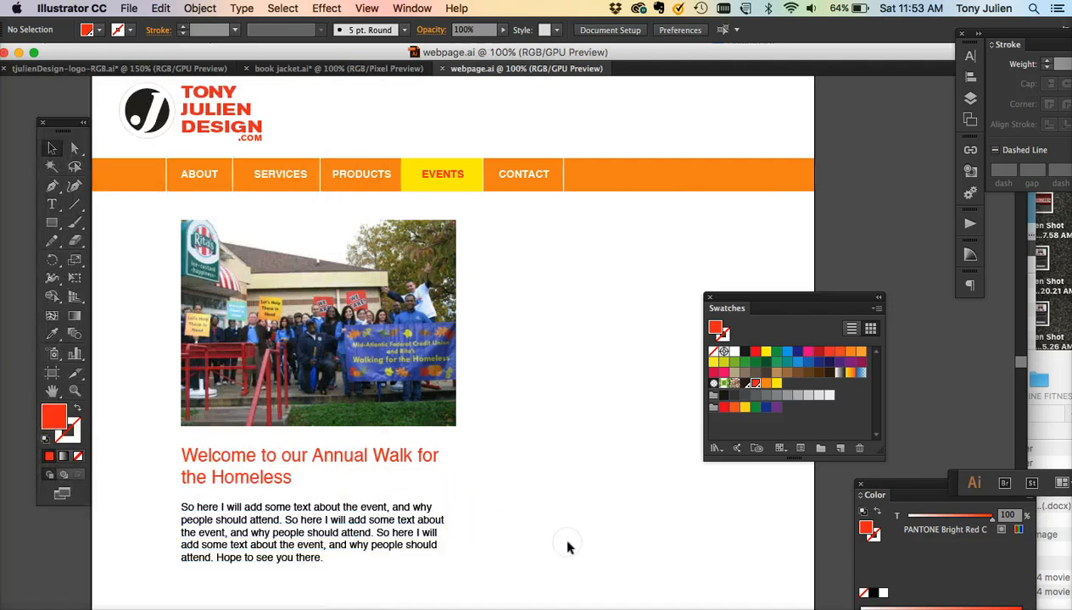
# - Review the webpage layout's body text, headline and homepage image
pyautogui.scroll(1, 567, 542)
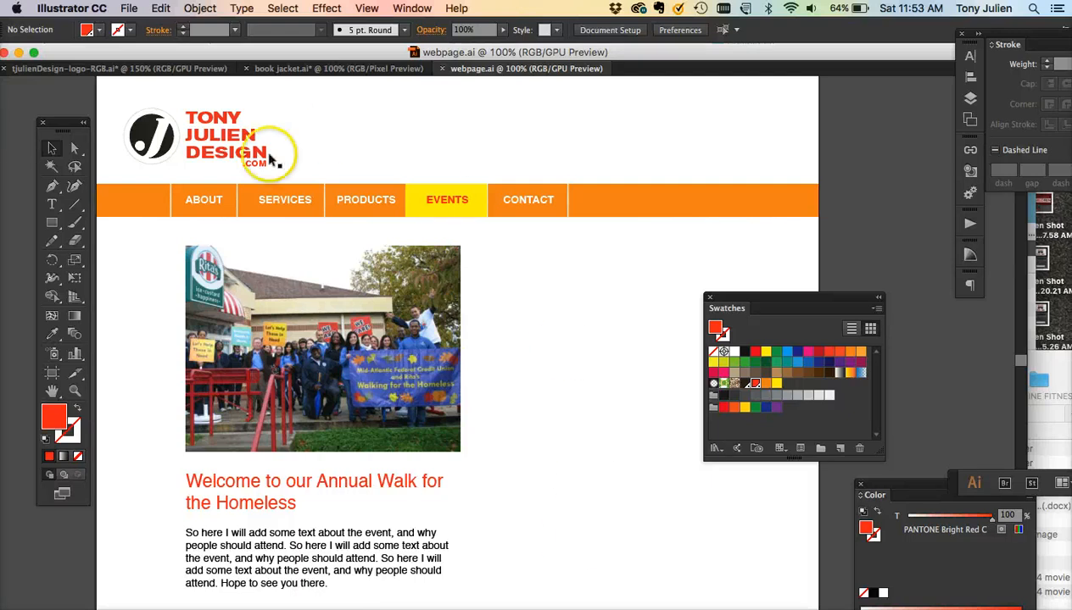
pyautogui.click(308, 570)
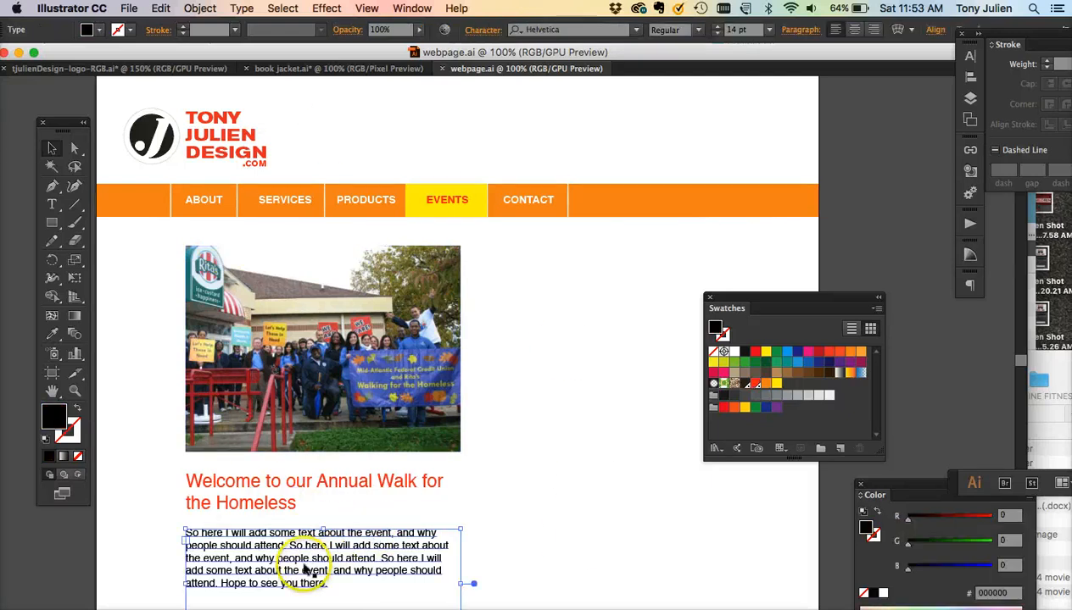
pyautogui.click(269, 492)
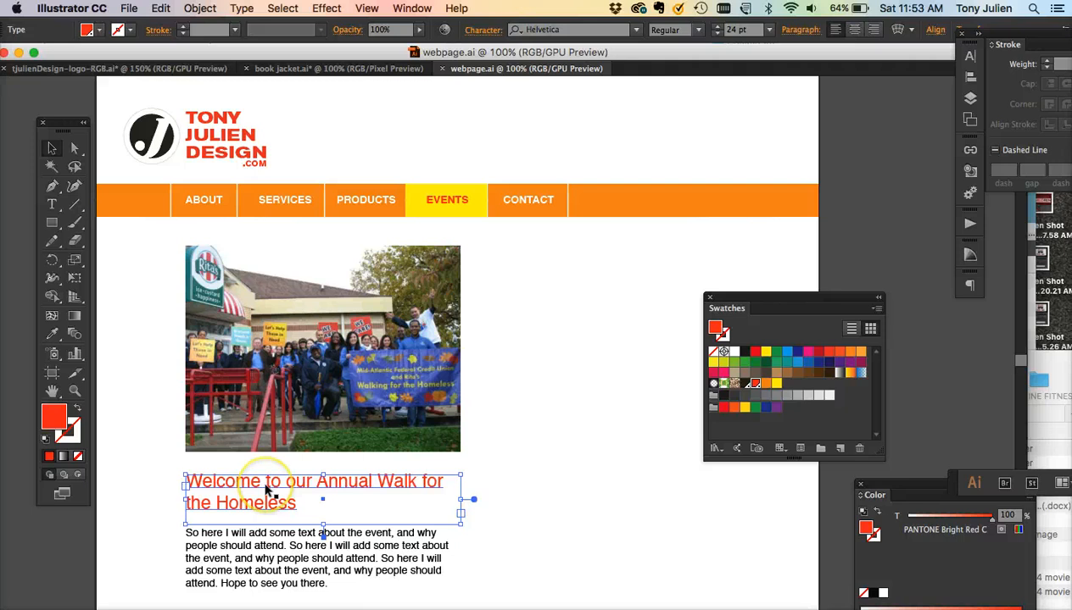
pyautogui.click(405, 379)
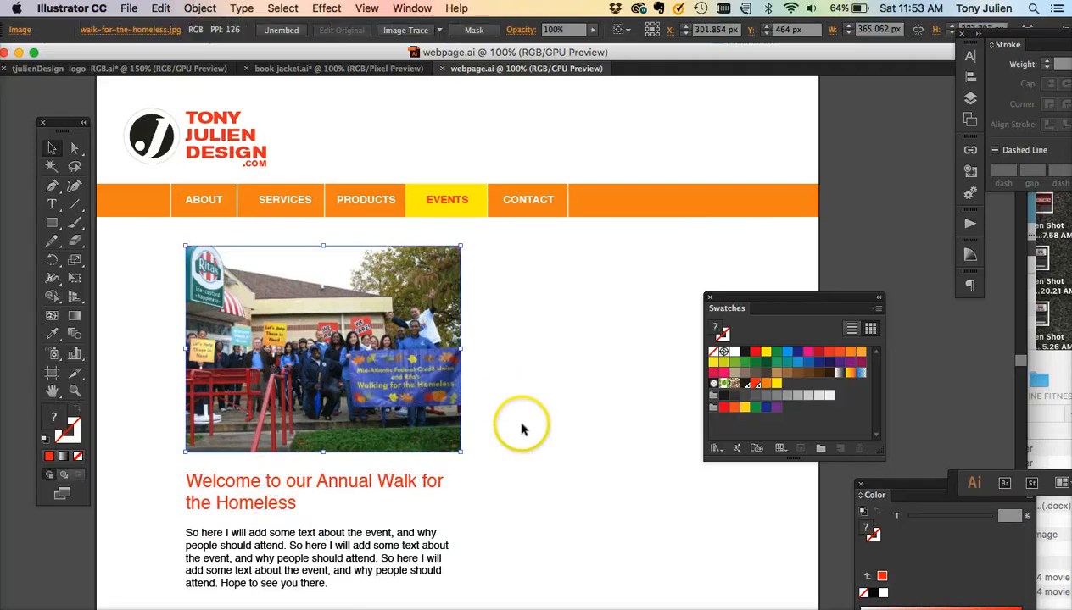
pyautogui.scroll(5, 522, 432)
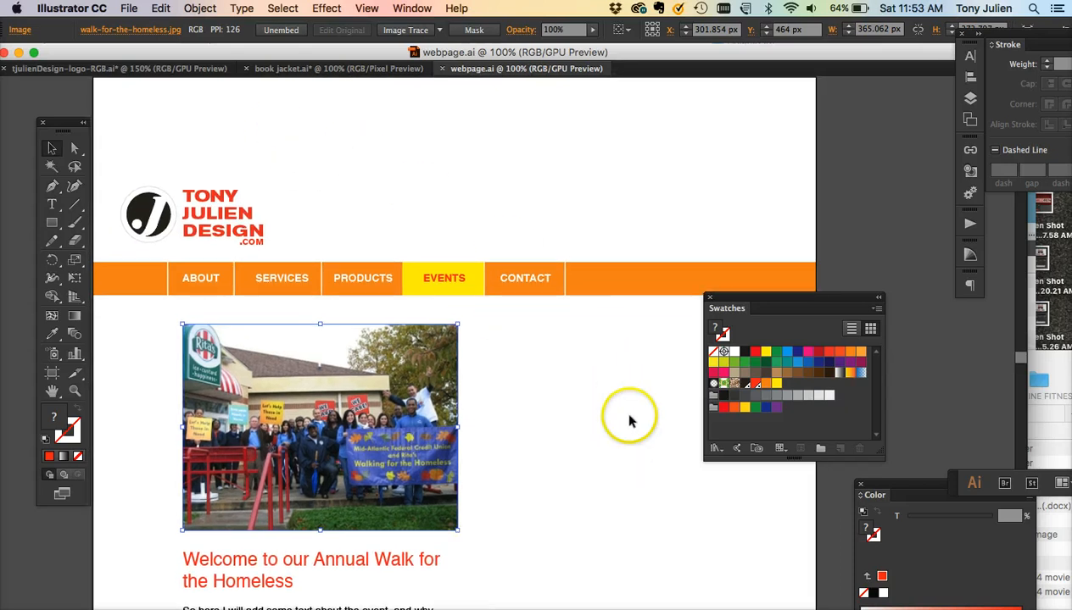
pyautogui.scroll(-5, 629, 420)
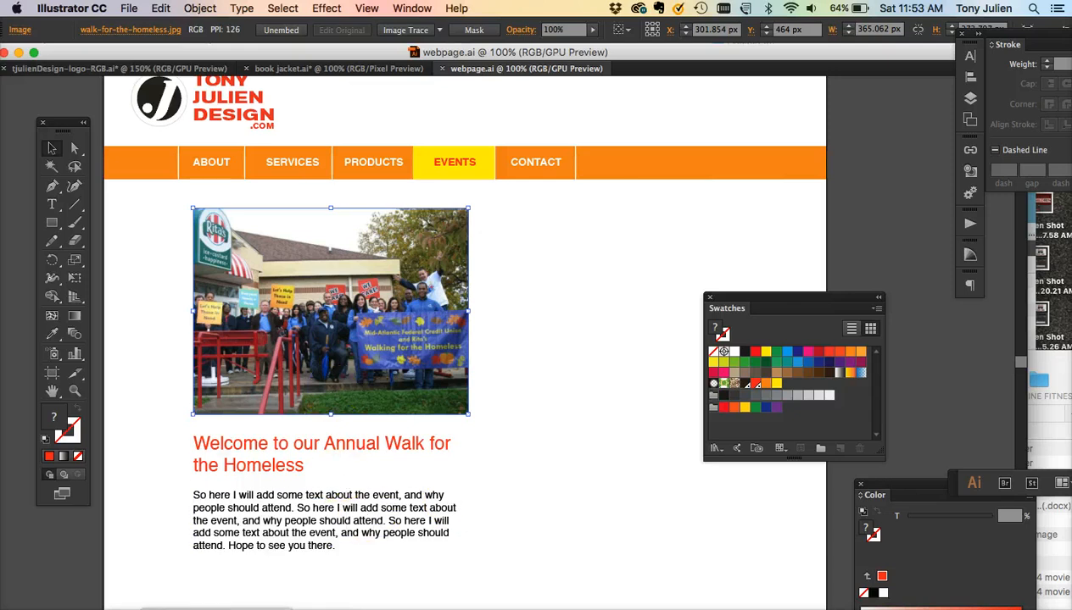
# - Read the web banner requirements on the course page in the browser and return to Illustrator
pyautogui.click(186, 609)
pyautogui.scroll(7, 390, 432)
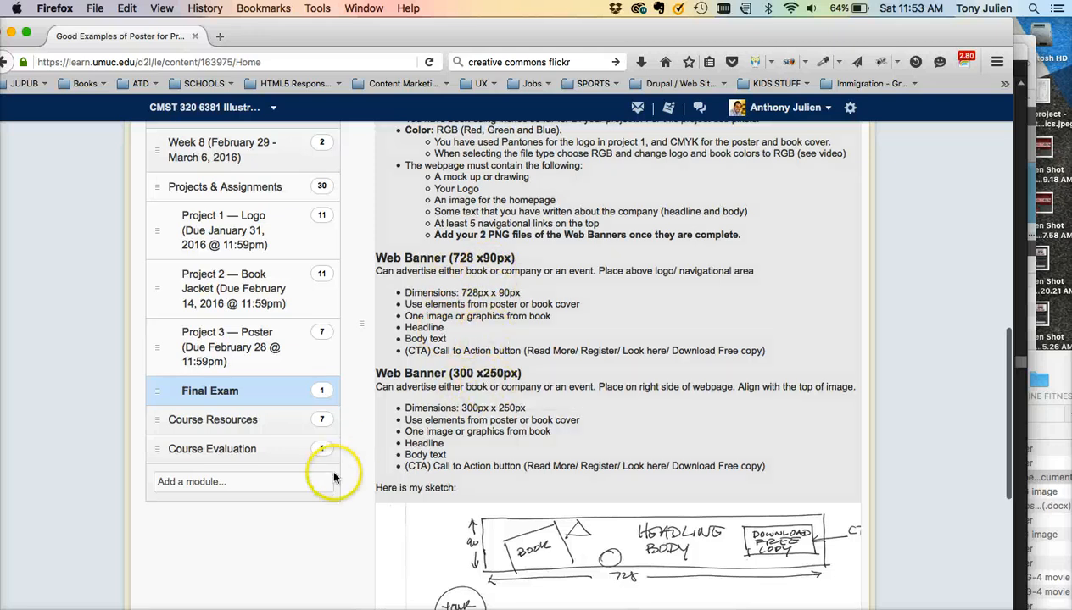
pyautogui.click(278, 591)
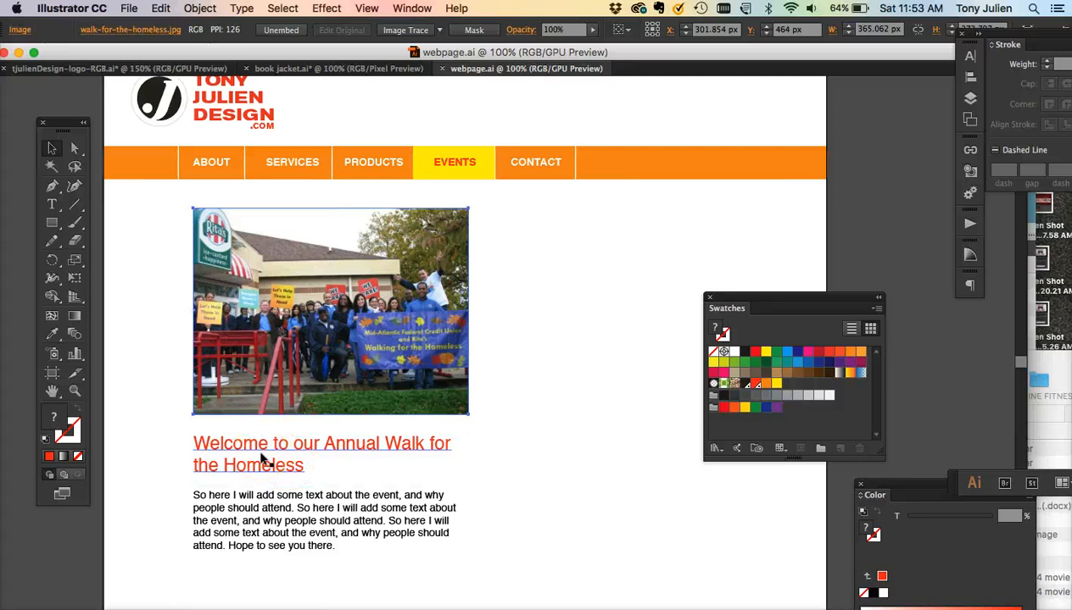
# - Create a new RGB document named Web Banners, 728 px wide by 90 px high
pyautogui.press('super+n')
pyautogui.click(354, 235)
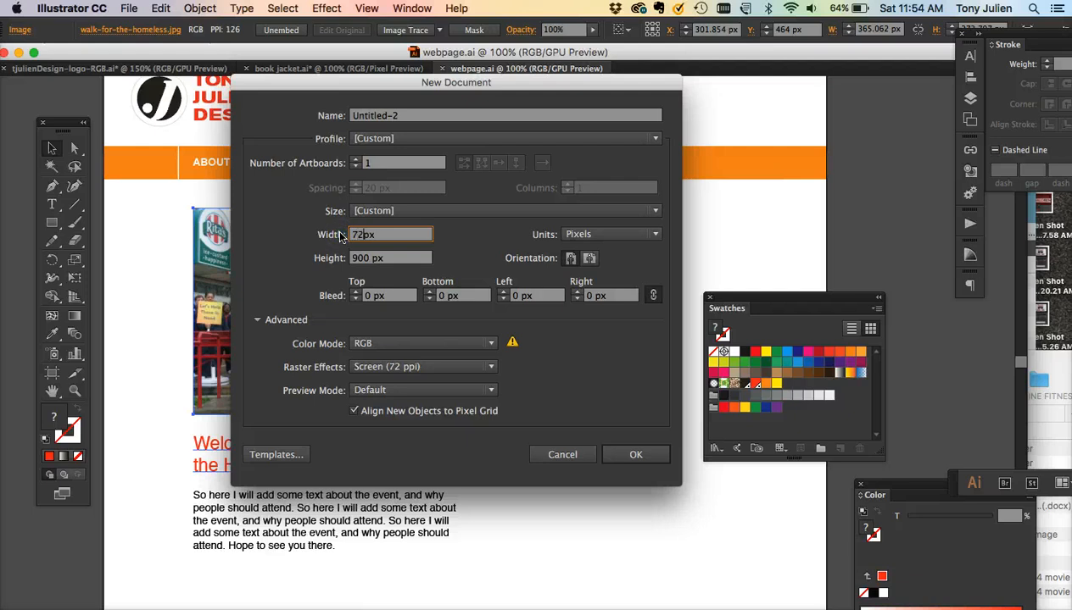
pyautogui.write('728')
pyautogui.doubleClick(360, 259)
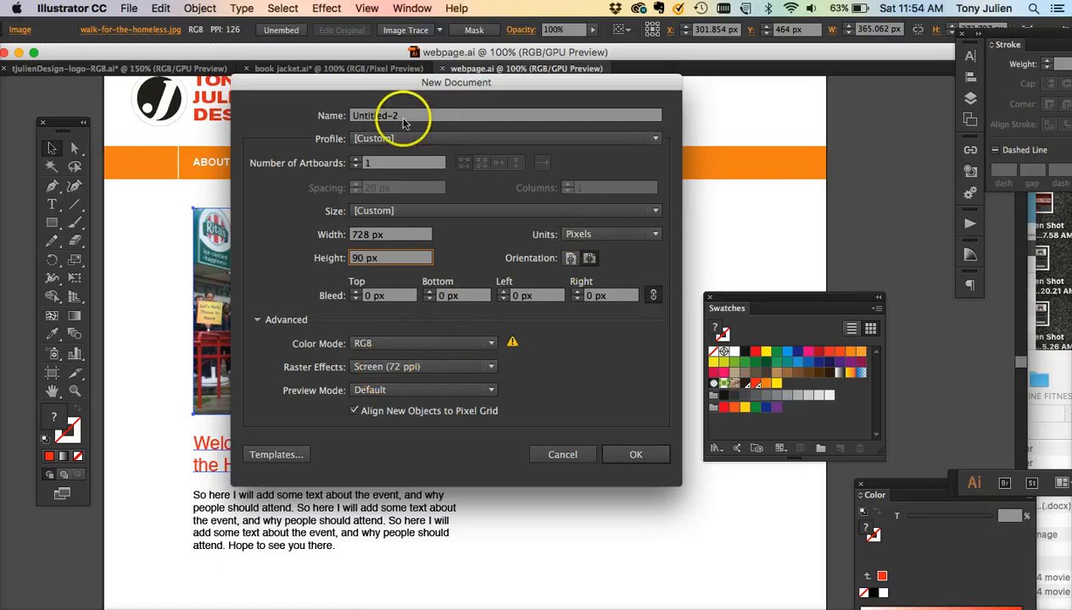
pyautogui.moveTo(404, 123); pyautogui.dragTo(336, 116)
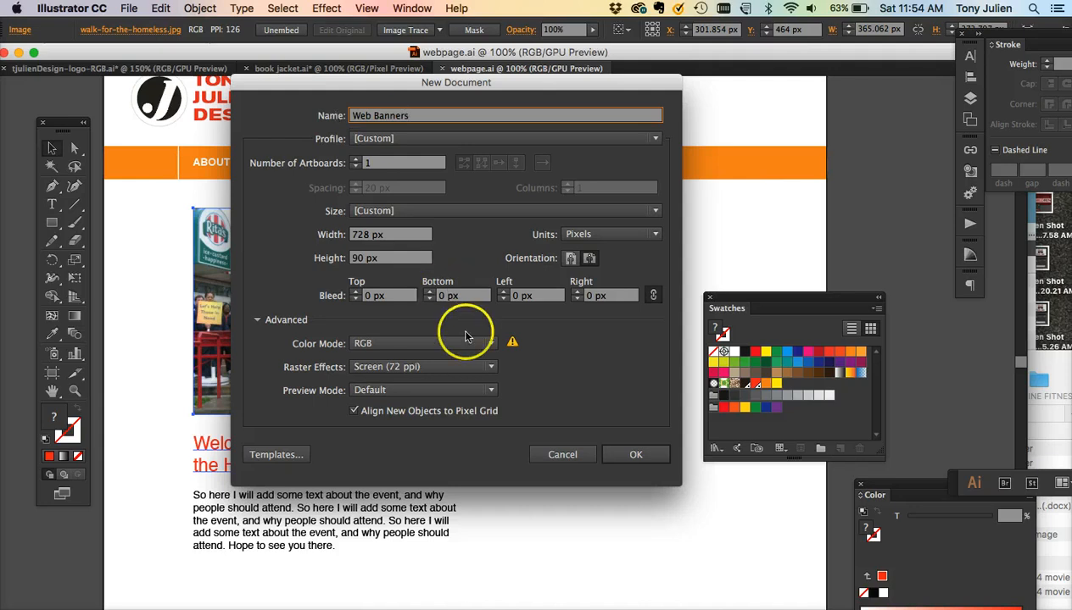
pyautogui.click(638, 455)
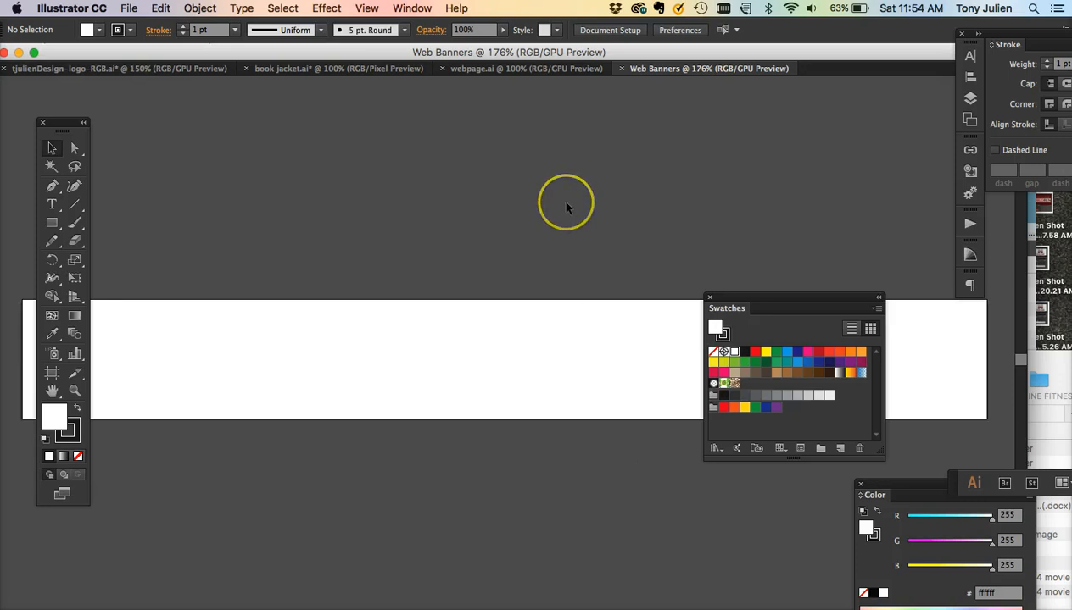
# - Reposition the Tools and Swatches panels so the banner artboard is unobstructed
pyautogui.press('super+minus')
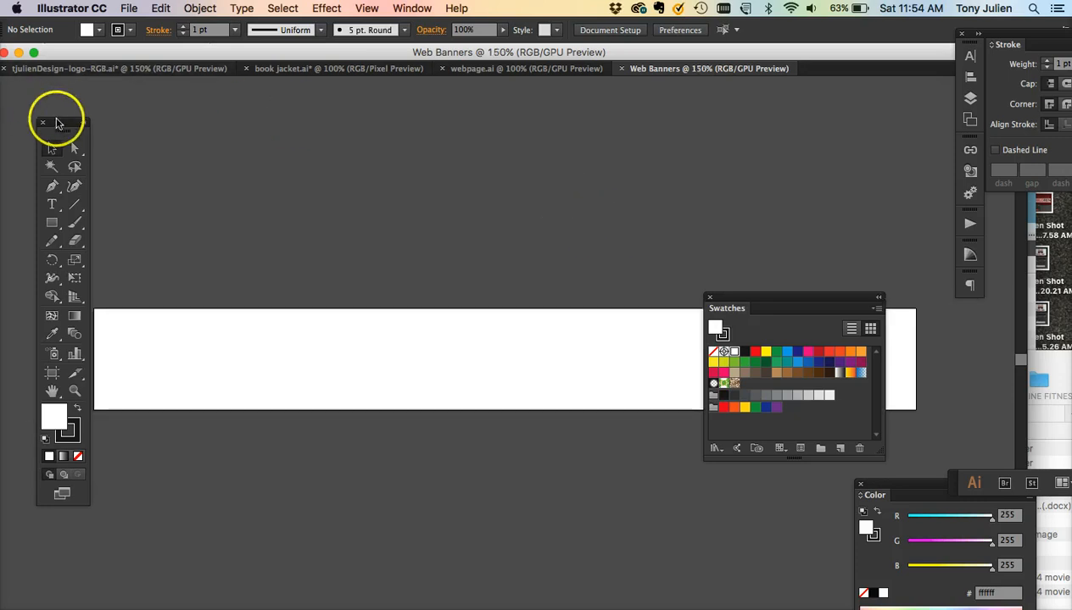
pyautogui.moveTo(56, 124); pyautogui.dragTo(37, 122)
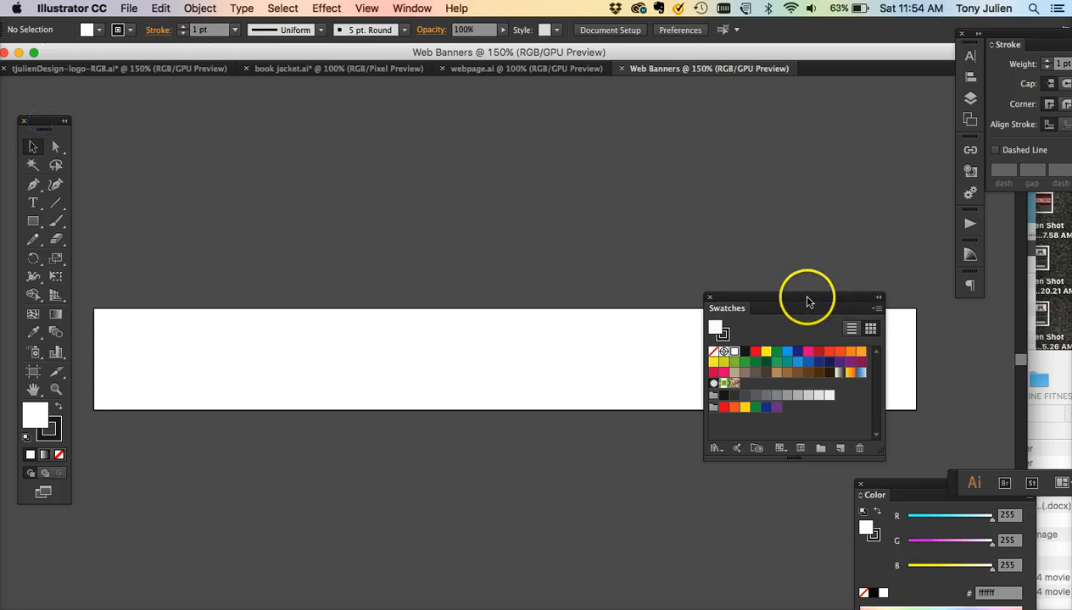
pyautogui.moveTo(807, 302); pyautogui.dragTo(716, 458)
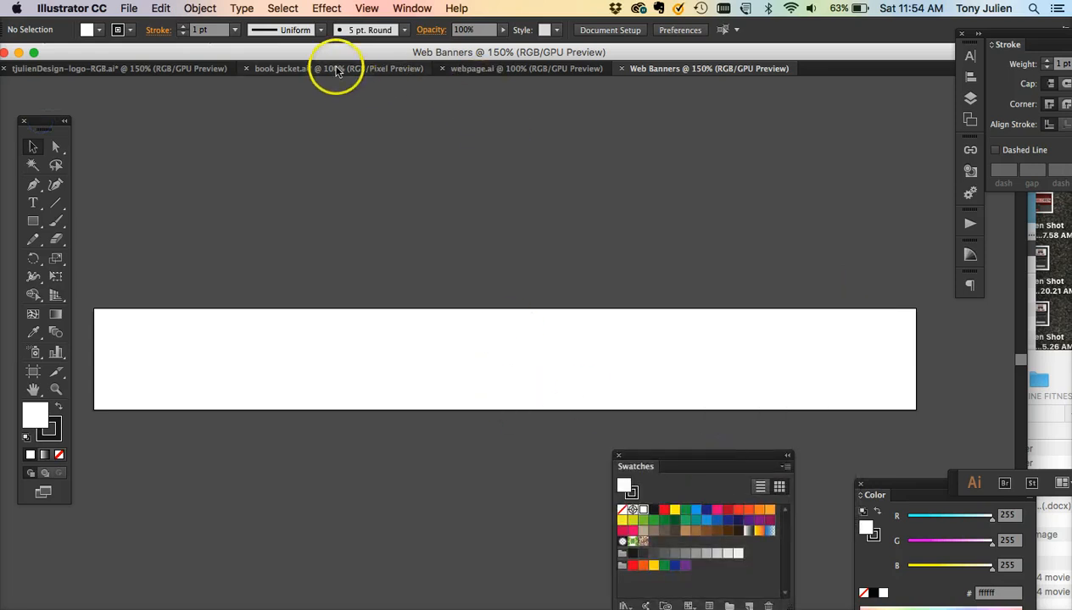
# - In the book jacket, select the cover elements: circle, squares, spine, star, price, title and subhead text
pyautogui.click(342, 75)
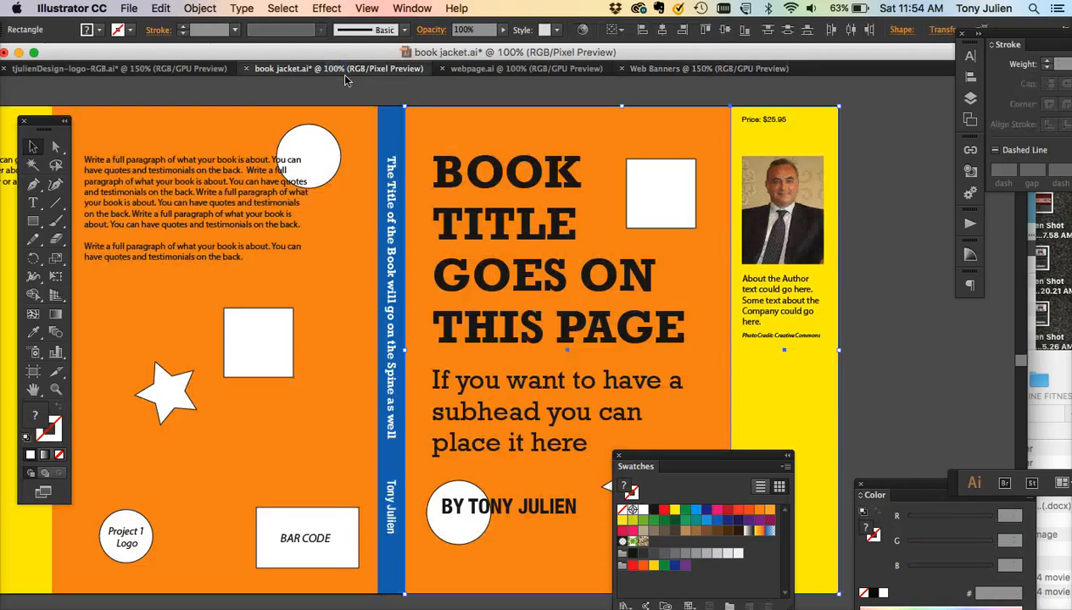
pyautogui.click(333, 140)
pyautogui.keyDown('shift'); pyautogui.click(667, 176); pyautogui.keyUp('shift')
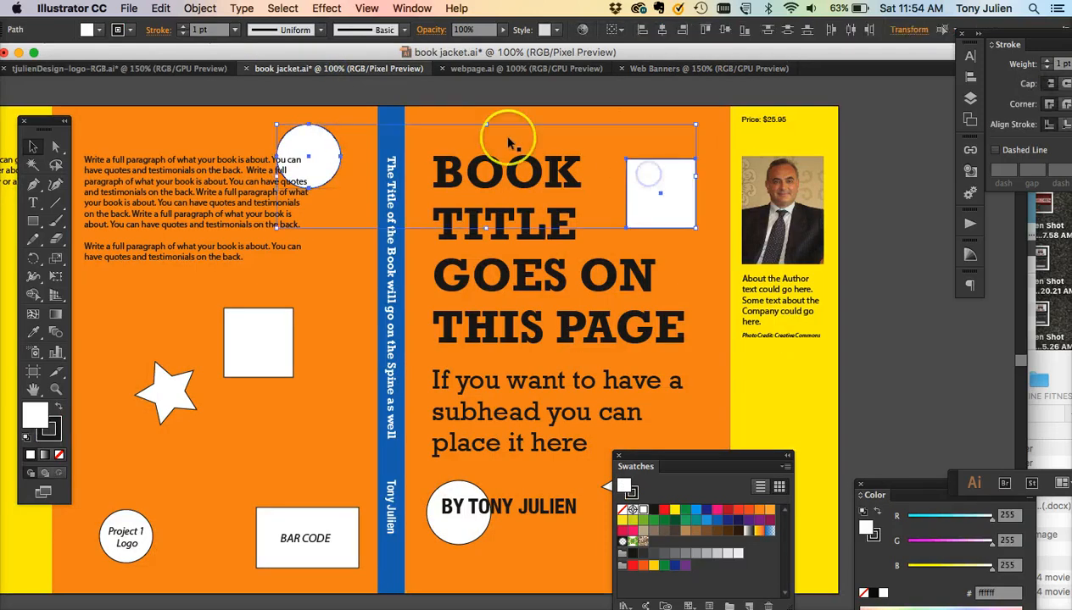
pyautogui.keyDown('shift'); pyautogui.click(395, 113); pyautogui.keyUp('shift')
pyautogui.click(400, 87)
pyautogui.click(391, 109)
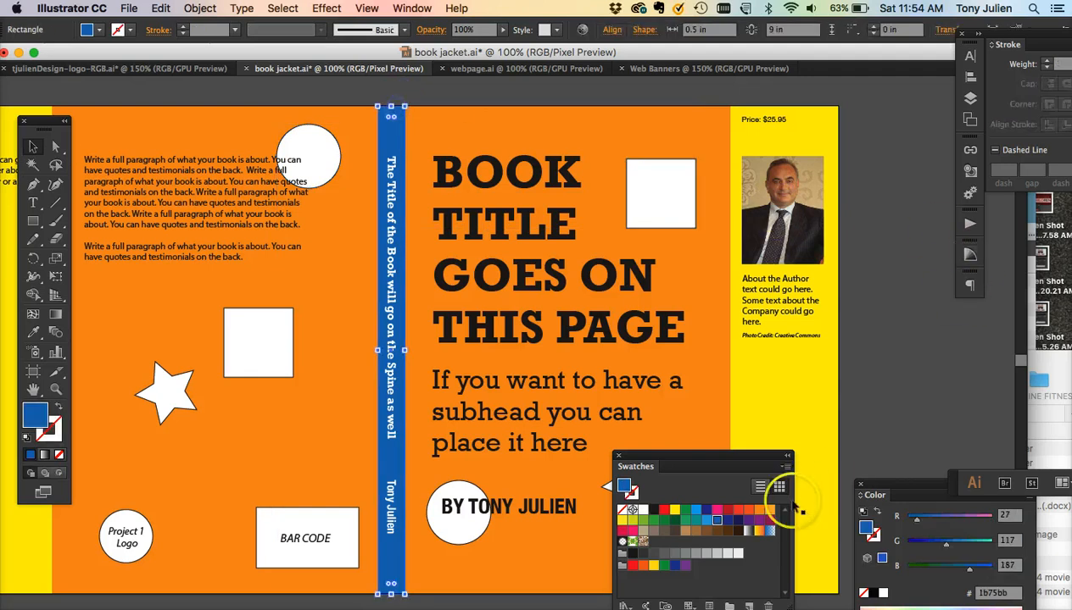
pyautogui.keyDown('shift'); pyautogui.click(299, 127); pyautogui.keyUp('shift')
pyautogui.keyDown('shift'); pyautogui.click(363, 121); pyautogui.keyUp('shift')
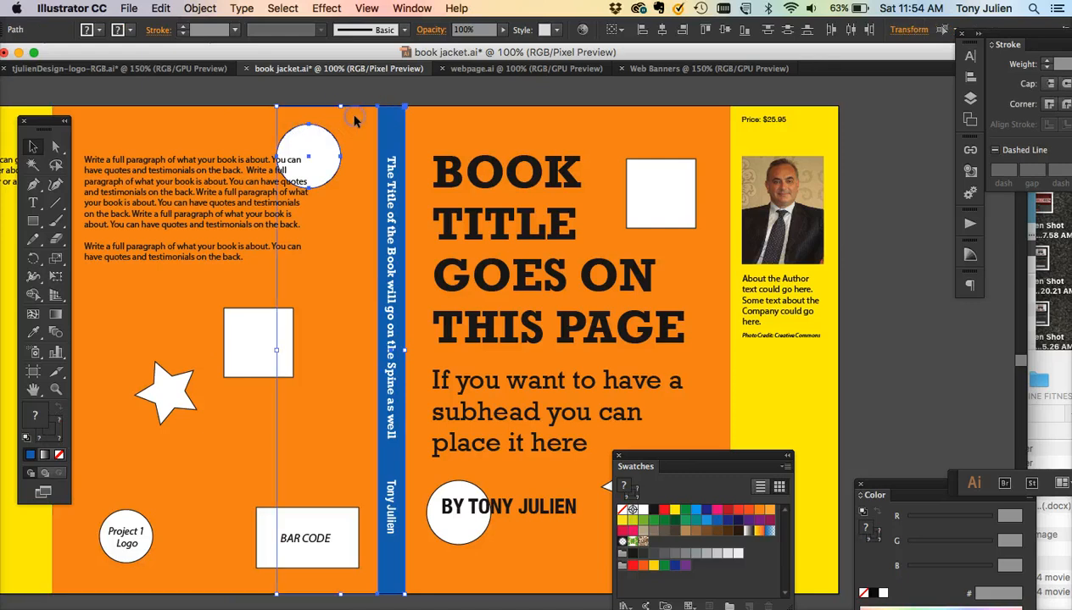
pyautogui.keyDown('shift'); pyautogui.click(665, 169); pyautogui.keyUp('shift')
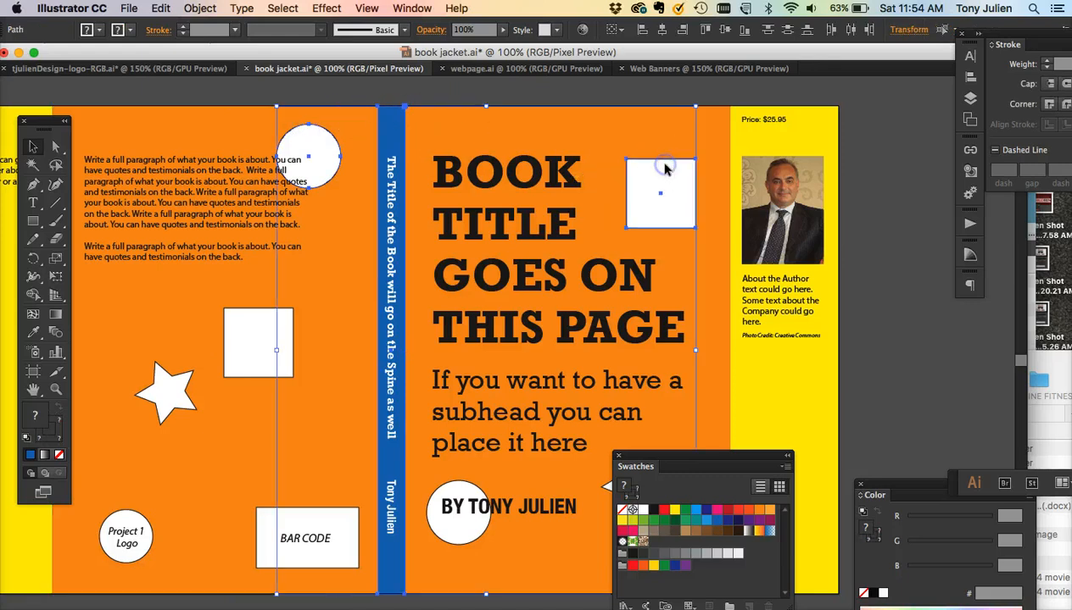
pyautogui.keyDown('shift'); pyautogui.click(170, 386); pyautogui.keyUp('shift')
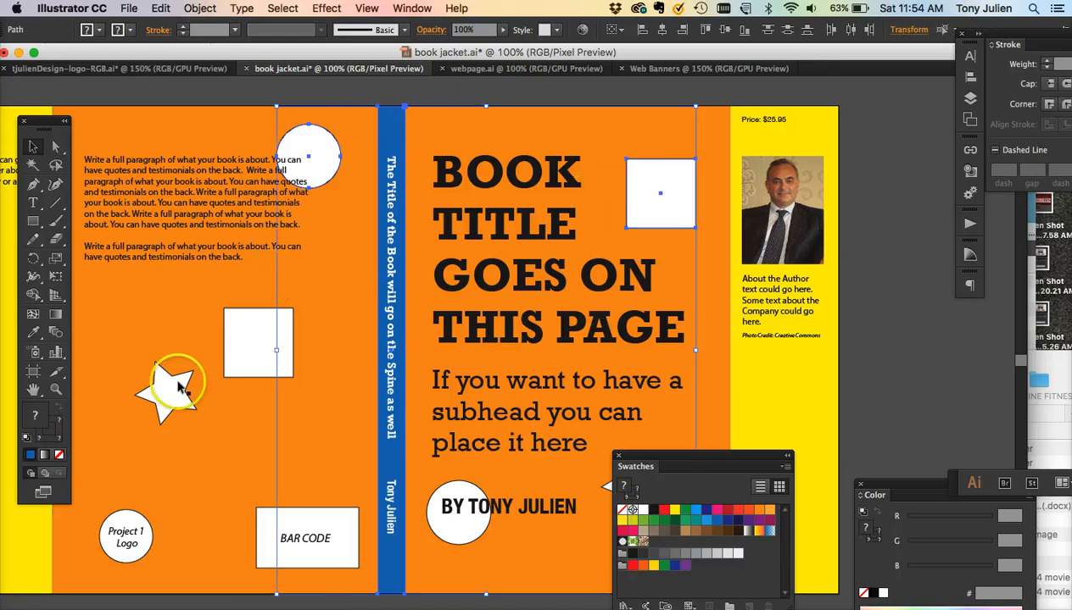
pyautogui.keyDown('shift'); pyautogui.click(775, 141); pyautogui.keyUp('shift')
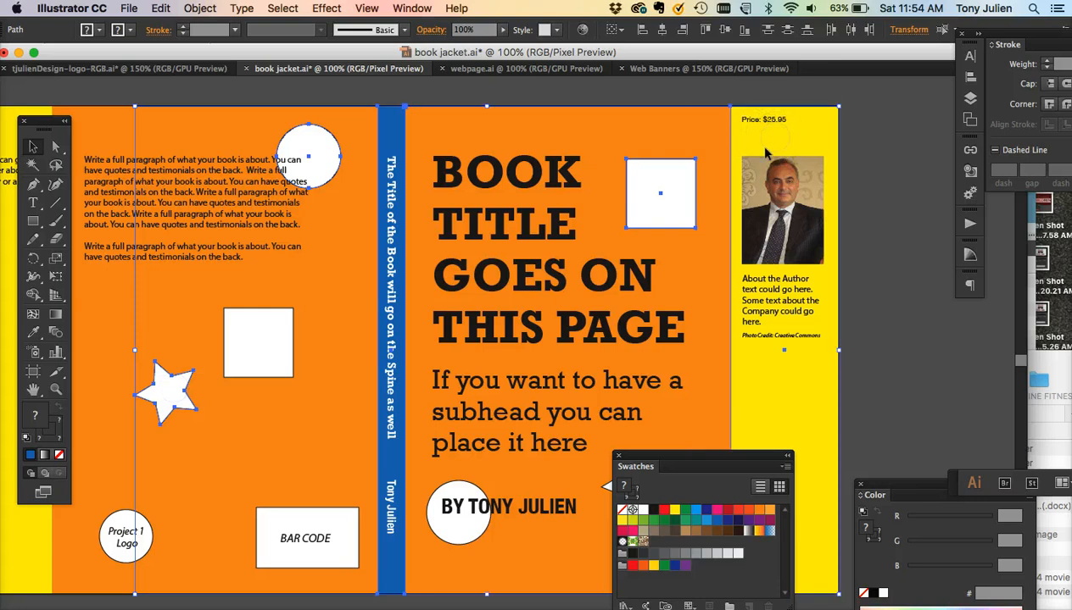
pyautogui.keyDown('shift'); pyautogui.click(508, 392); pyautogui.keyUp('shift')
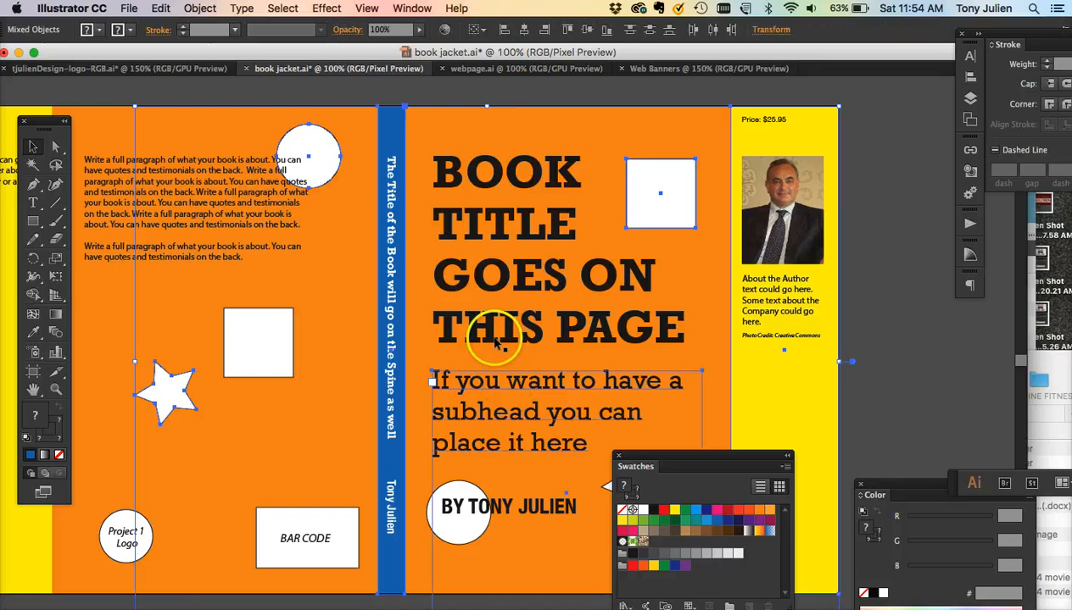
pyautogui.keyDown('shift'); pyautogui.click(497, 339); pyautogui.keyUp('shift')
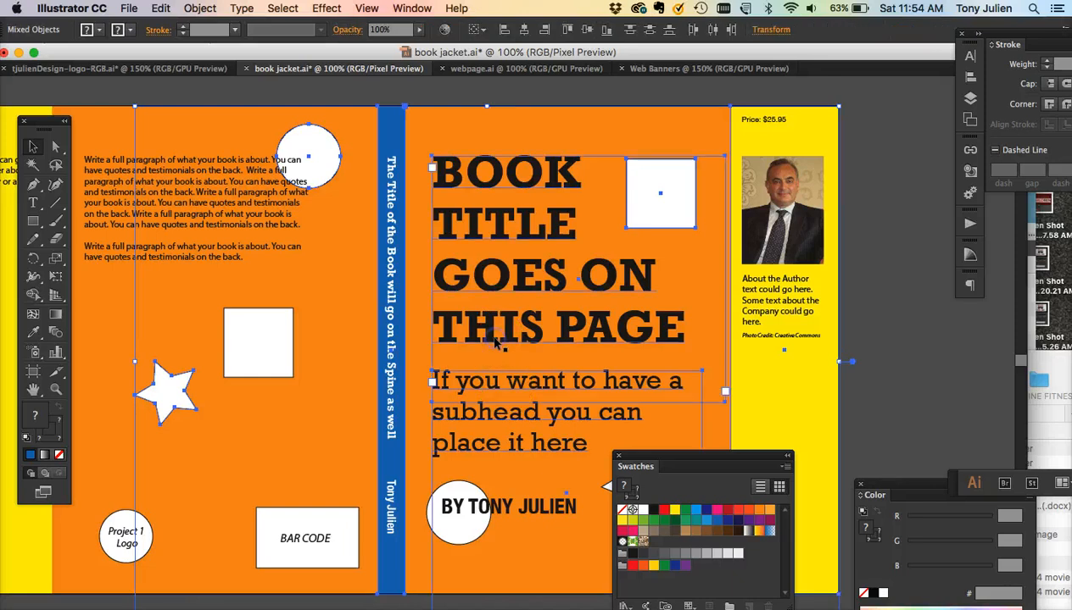
# - Paste the copied book jacket elements into the Web Banners document and undo the paste
pyautogui.click(668, 68)
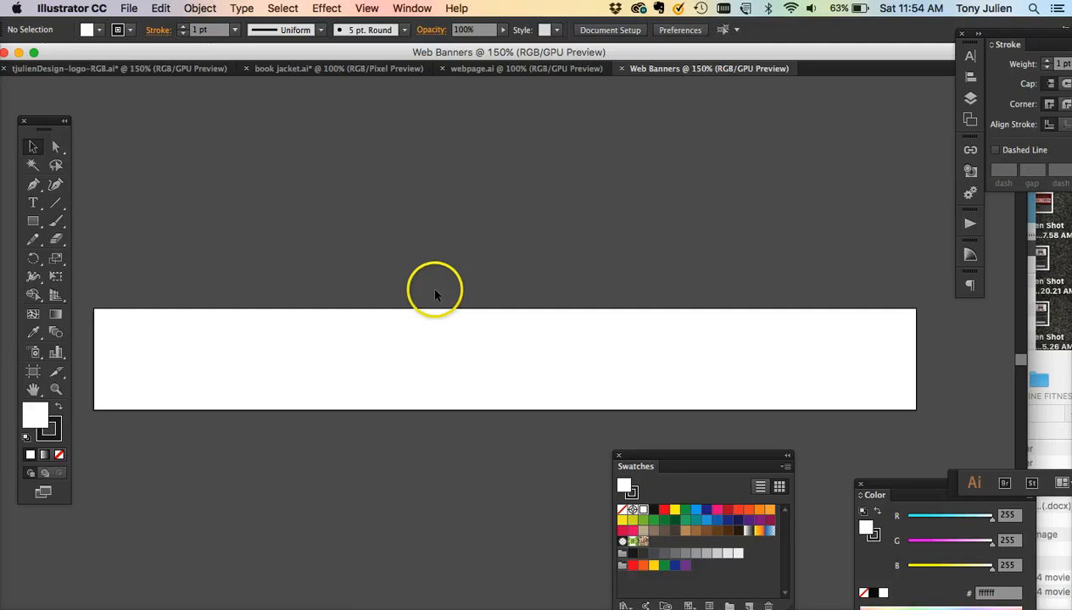
pyautogui.press('super+v')
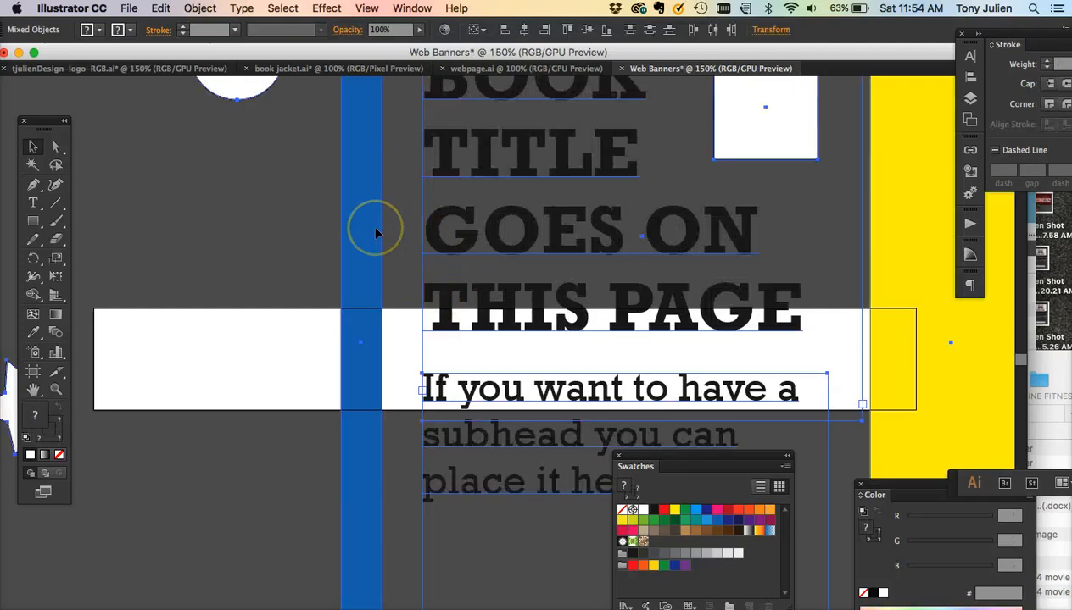
pyautogui.press('super+z')
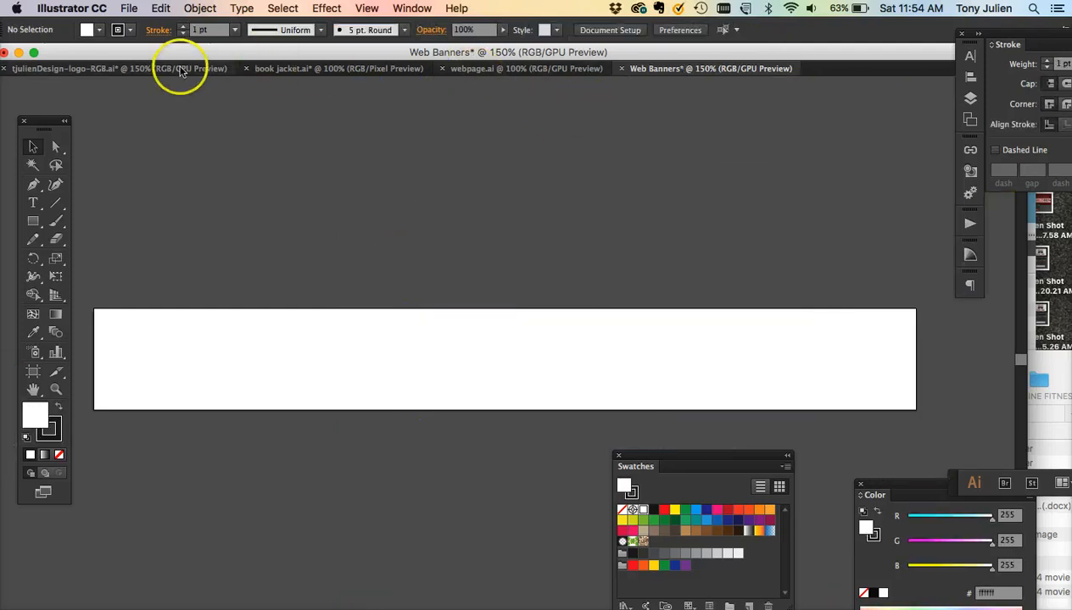
# - Add the book jacket's background shapes to the selection and paste everything into the Web Banners document
pyautogui.click(311, 69)
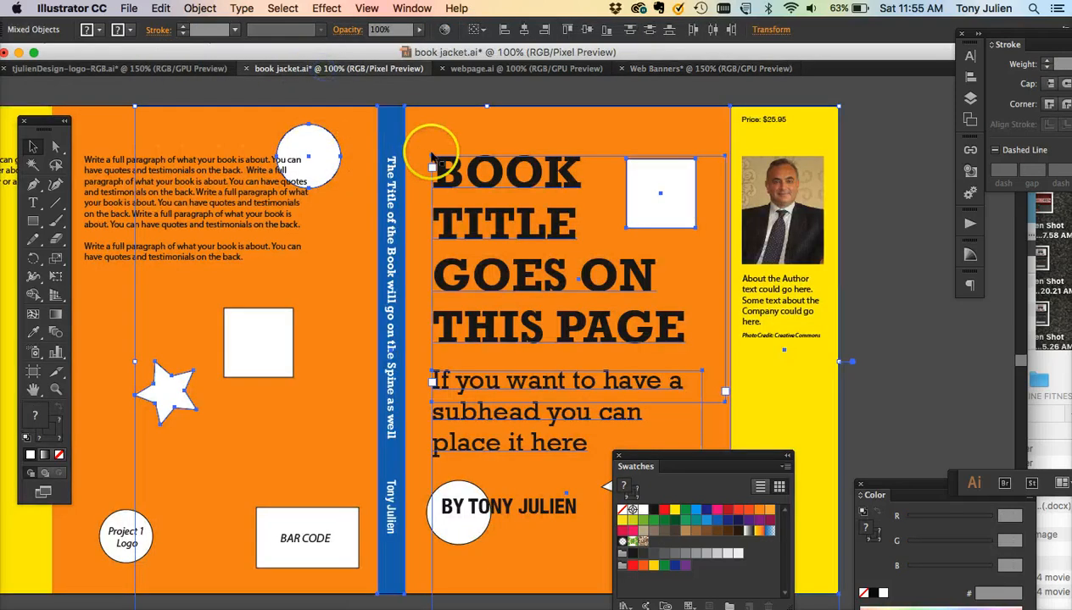
pyautogui.keyDown('shift'); pyautogui.click(116, 109); pyautogui.keyUp('shift')
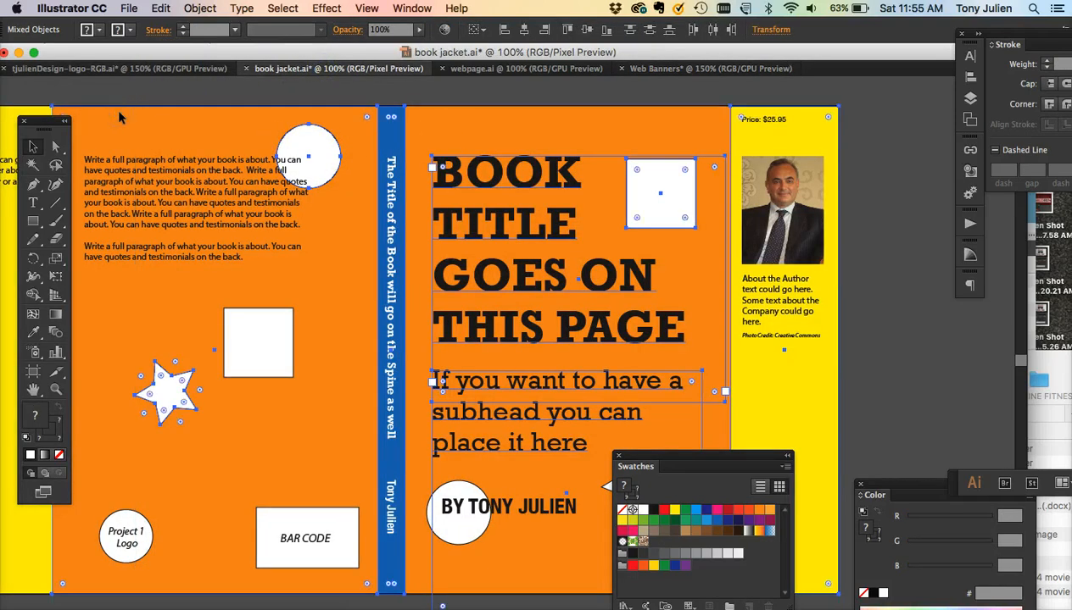
pyautogui.click(686, 68)
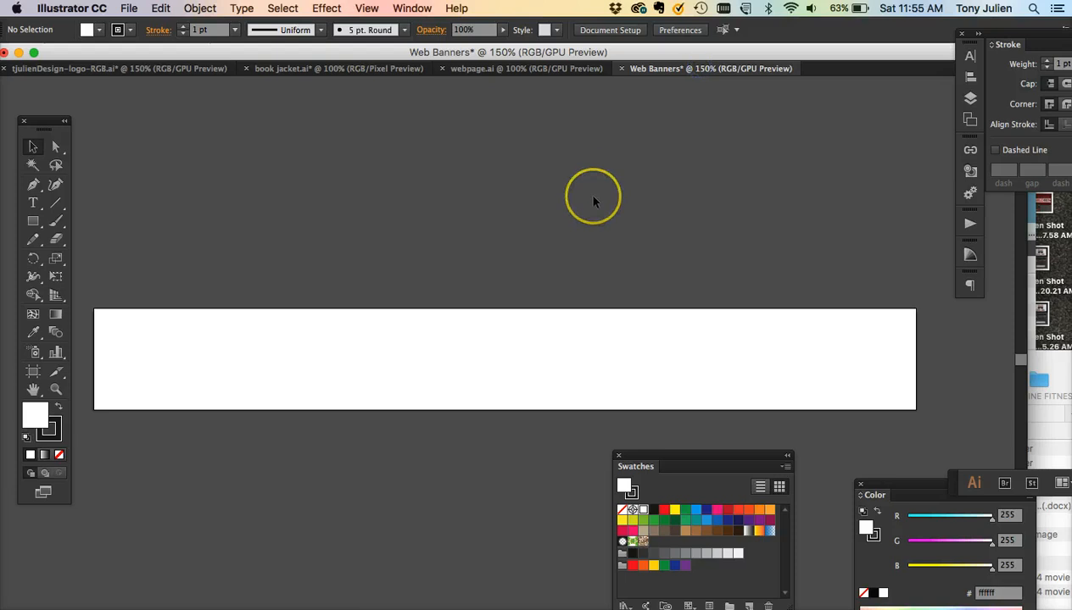
pyautogui.press('super+minus')
pyautogui.press('super+v')
pyautogui.moveTo(370, 218); pyautogui.dragTo(373, 249)
pyautogui.moveTo(334, 376); pyautogui.dragTo(336, 441)
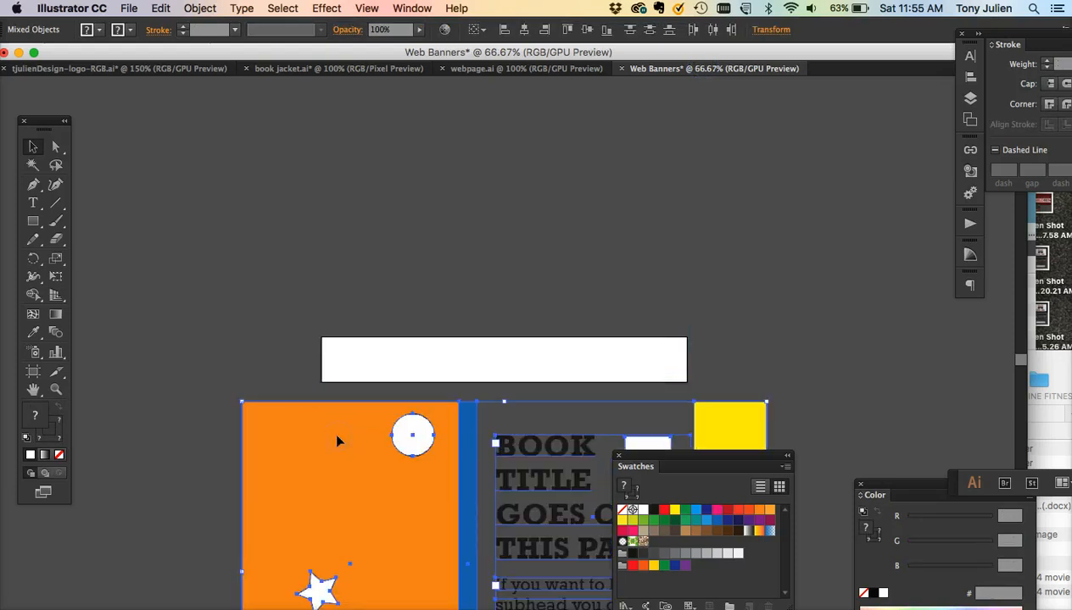
# - Add the pasted orange, blue and yellow background colours to the Swatches panel as new swatches
pyautogui.press('super+plus')
pyautogui.press('super+plus')
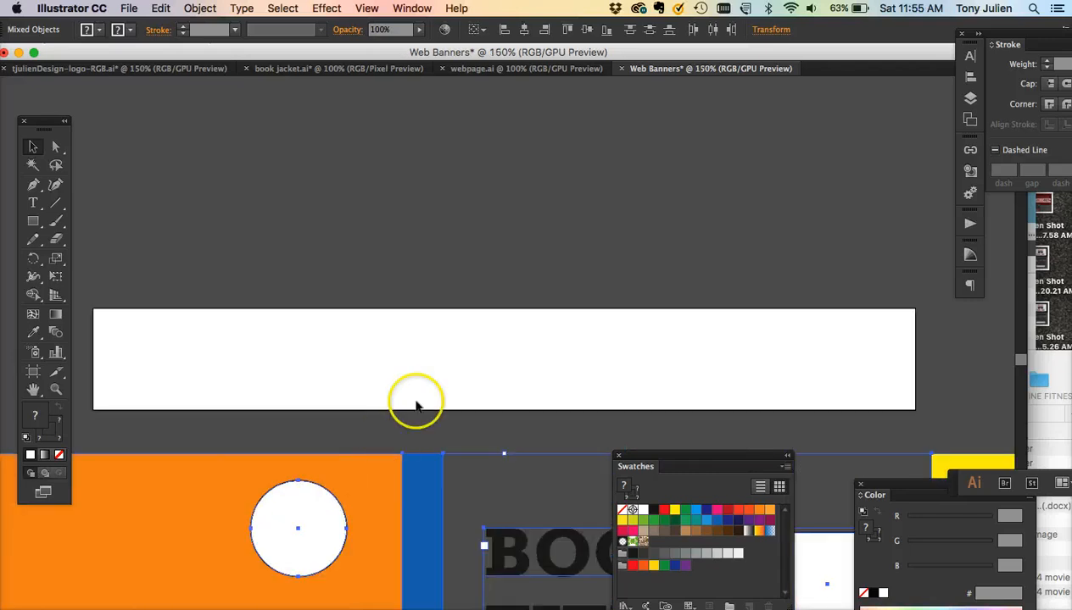
pyautogui.scroll(-5, 415, 406)
pyautogui.scroll(-2, 415, 405)
pyautogui.moveTo(672, 457); pyautogui.dragTo(507, 254)
pyautogui.click(340, 239)
pyautogui.click(357, 273)
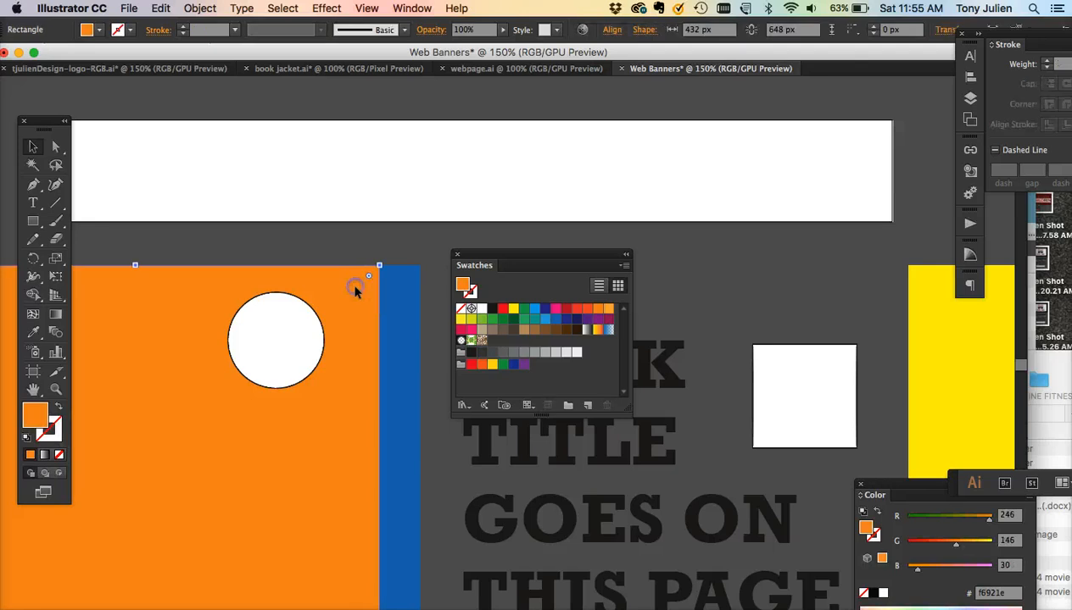
pyautogui.moveTo(521, 339); pyautogui.dragTo(493, 340)
pyautogui.click(388, 346)
pyautogui.moveTo(465, 288); pyautogui.dragTo(504, 342)
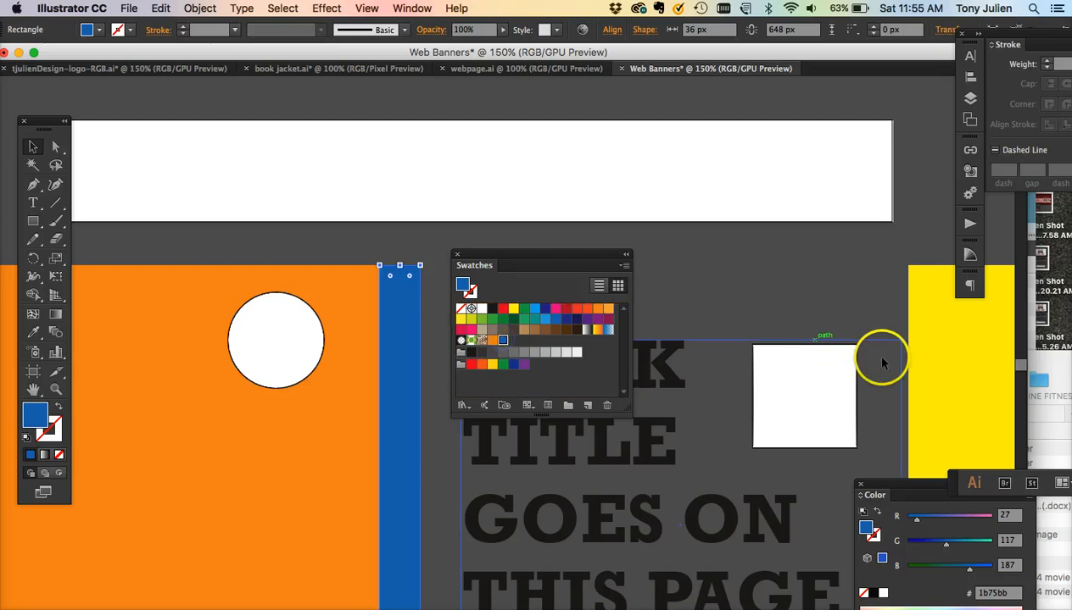
pyautogui.click(921, 389)
pyautogui.moveTo(465, 286); pyautogui.dragTo(505, 317)
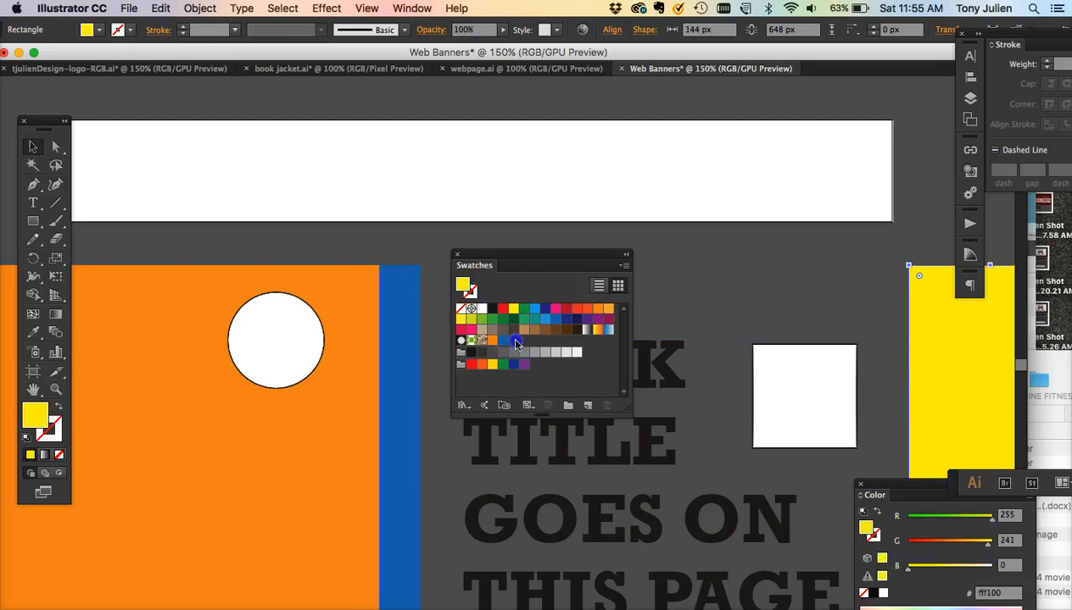
pyautogui.moveTo(465, 286); pyautogui.dragTo(513, 339)
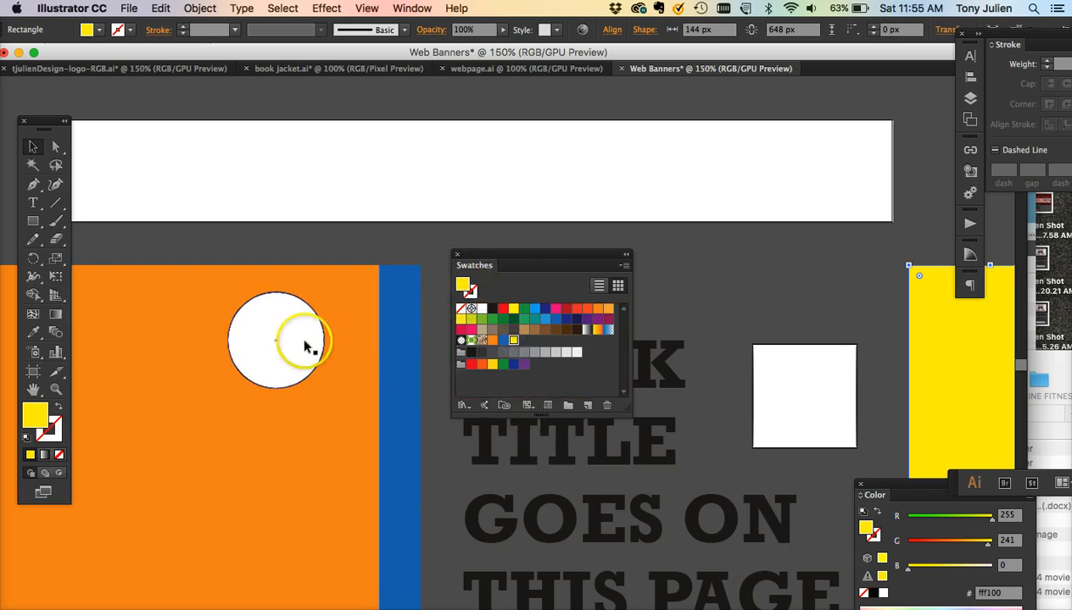
# - Select the pasted orange, blue and yellow background rectangles and delete them
pyautogui.click(356, 464)
pyautogui.keyDown('shift'); pyautogui.click(399, 458); pyautogui.keyUp('shift')
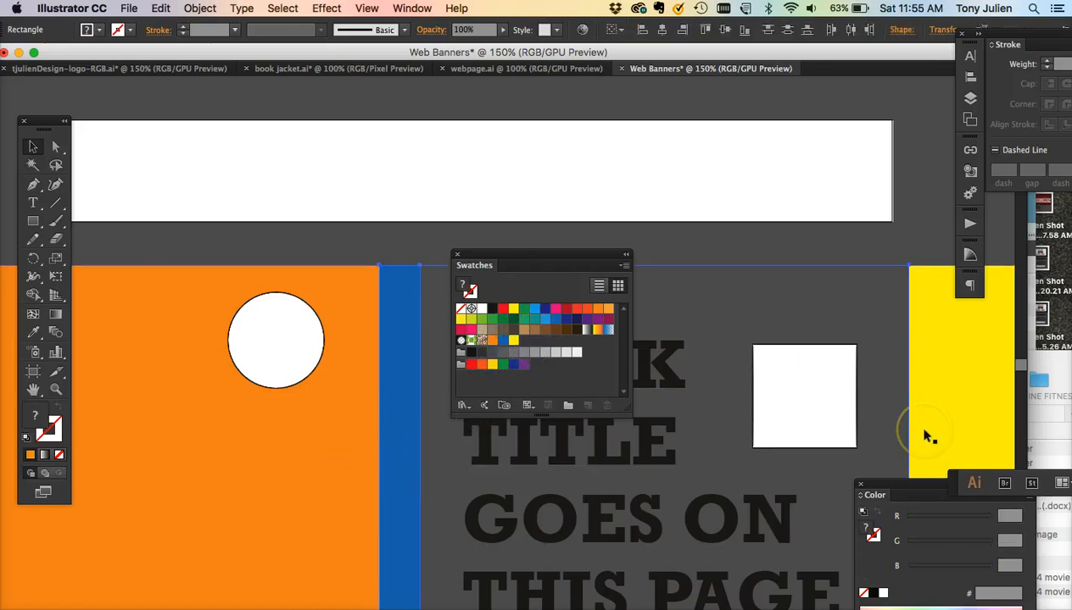
pyautogui.press('Delete')
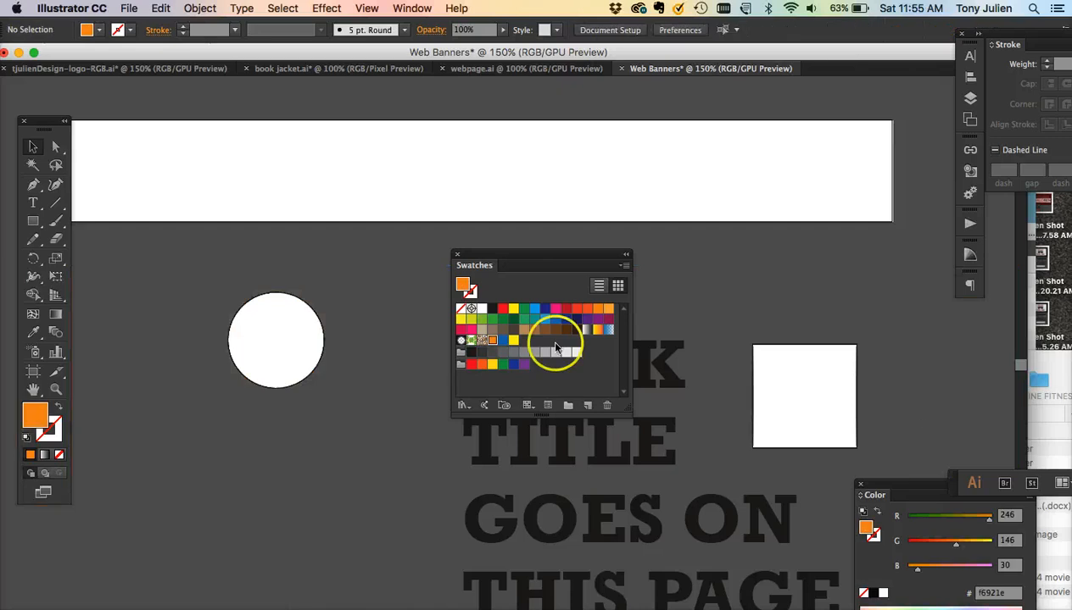
# - Draw an orange rectangle 728 px wide by 90 px high and move it onto the banner artboard
pyautogui.moveTo(490, 256); pyautogui.dragTo(408, 456)
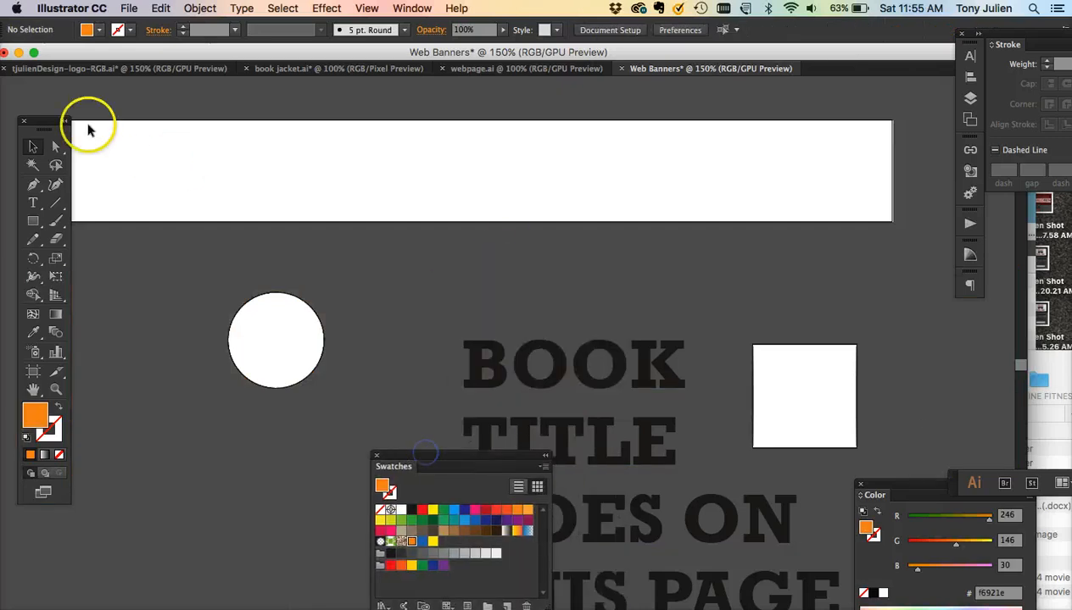
pyautogui.moveTo(43, 120); pyautogui.dragTo(74, 245)
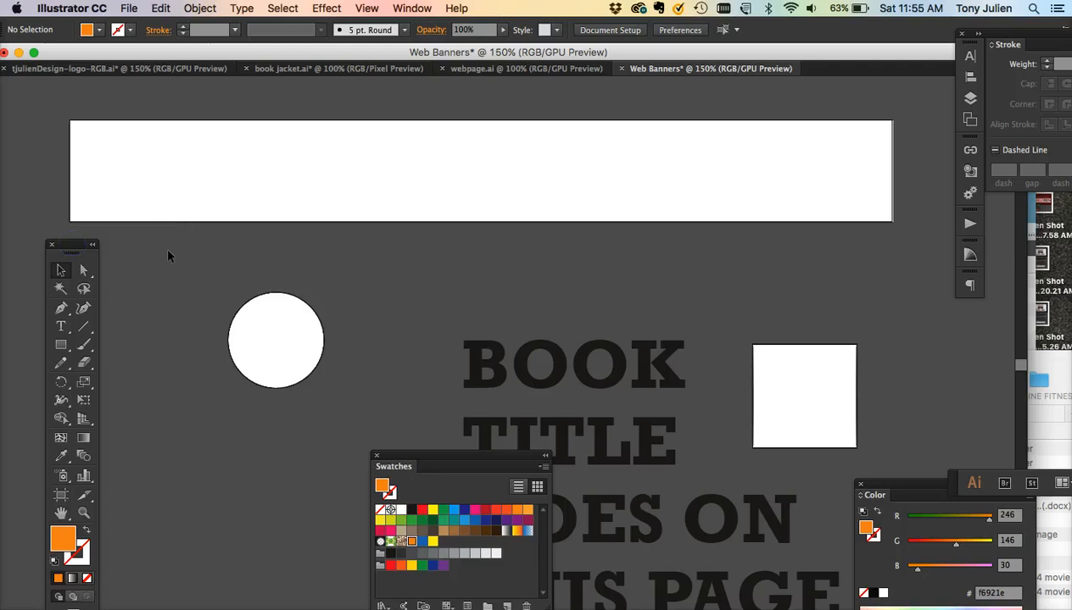
pyautogui.click(62, 344)
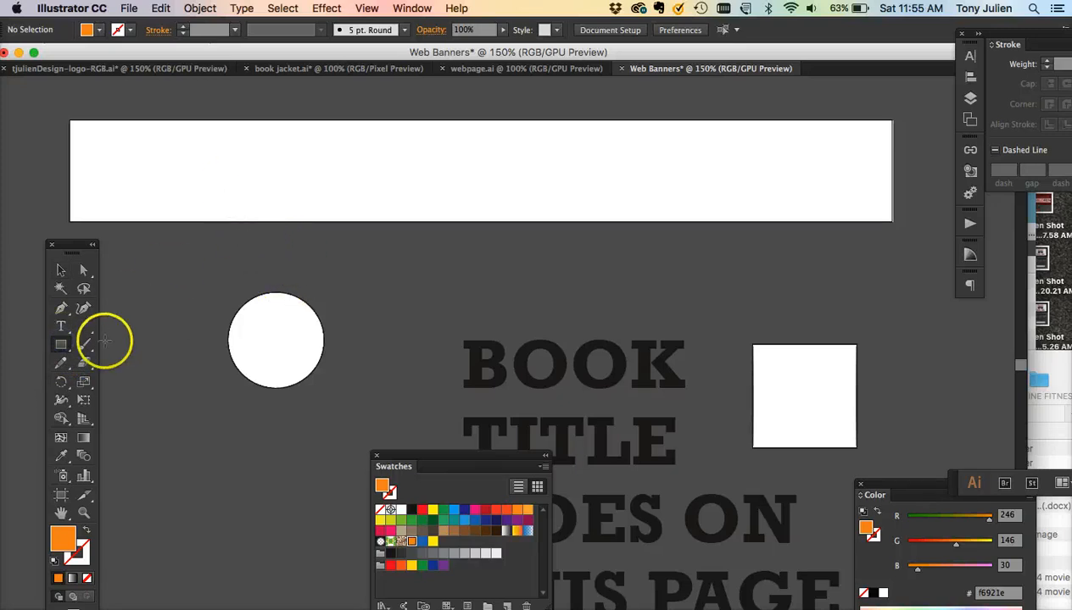
pyautogui.click(241, 179)
pyautogui.write('72')
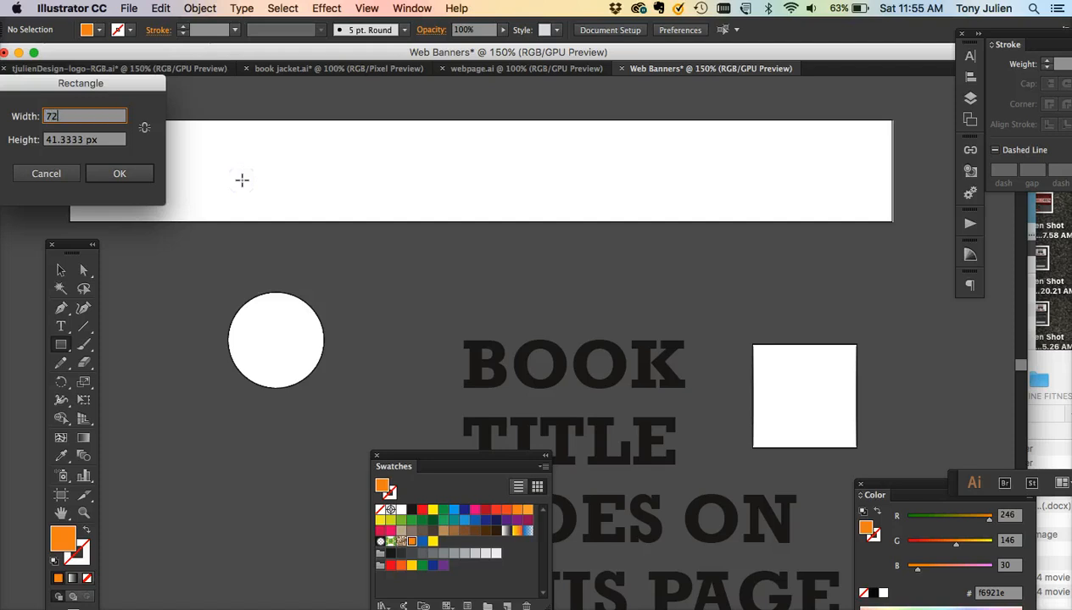
pyautogui.write('8')
pyautogui.press('Tab')
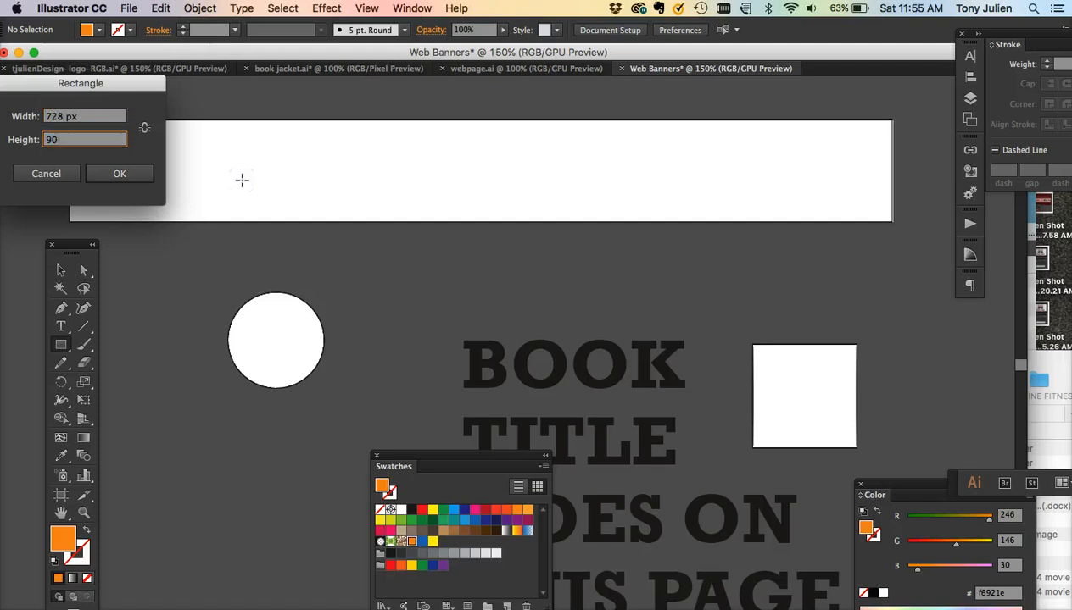
pyautogui.press('Return')
pyautogui.click(60, 269)
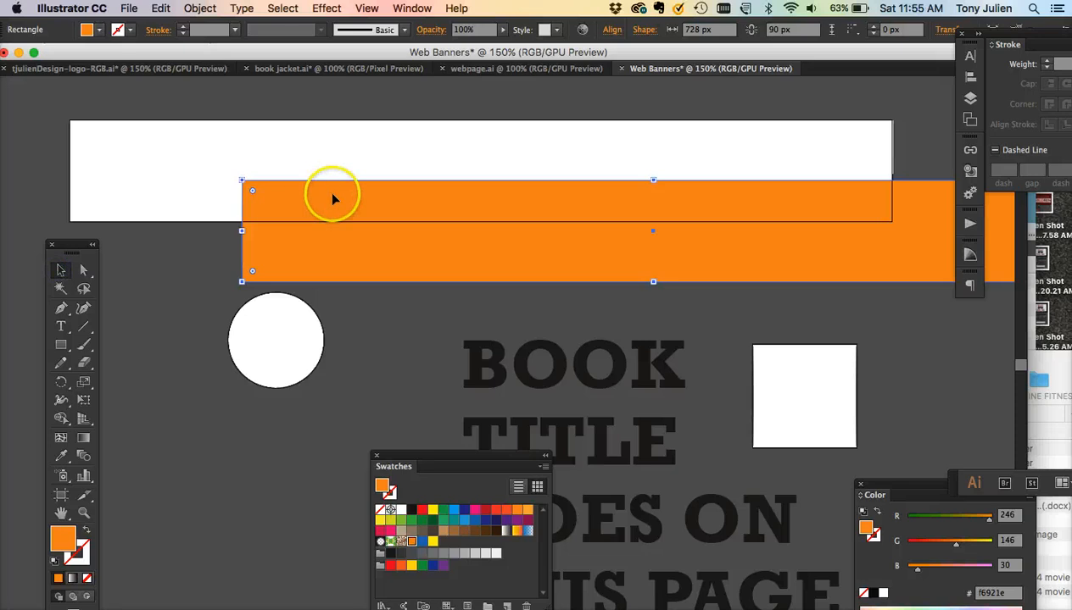
pyautogui.moveTo(333, 198); pyautogui.dragTo(157, 137)
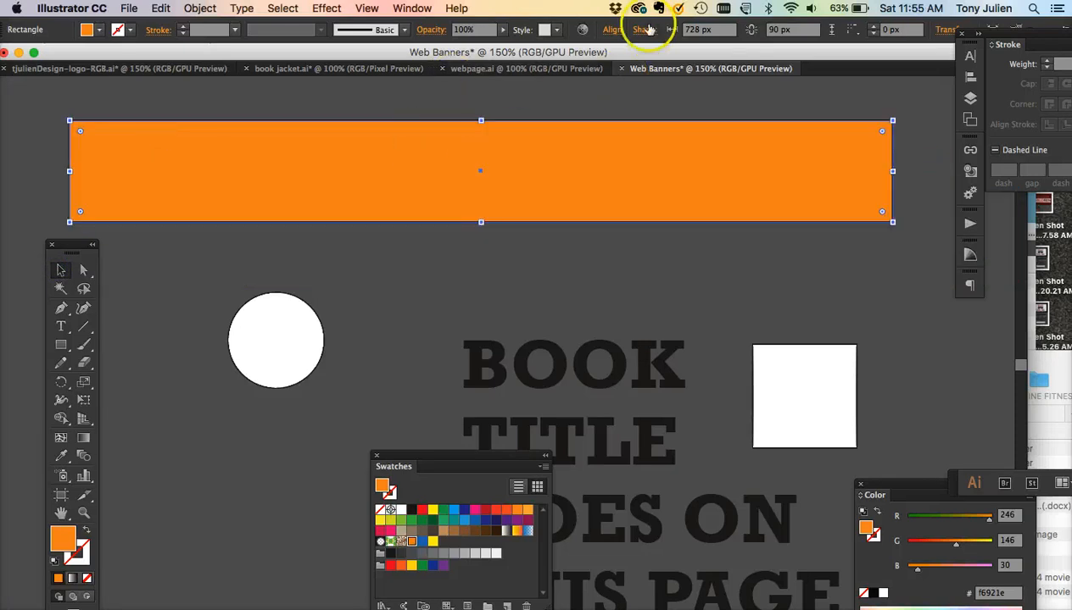
# - Align the orange rectangle to the artboard, centering it horizontally and vertically
pyautogui.click(613, 29)
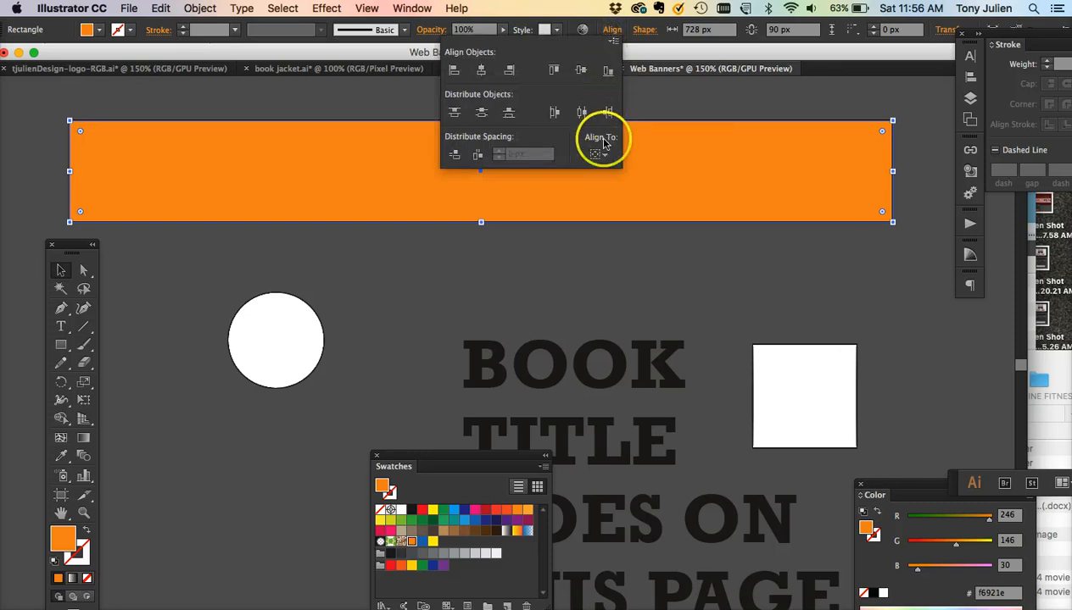
pyautogui.click(596, 154)
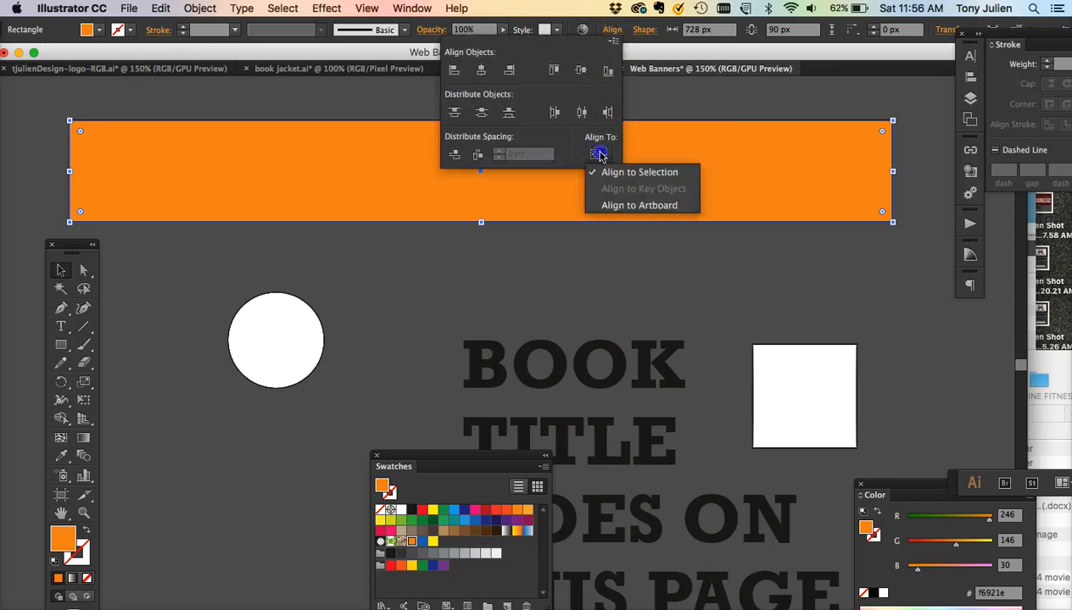
pyautogui.click(614, 207)
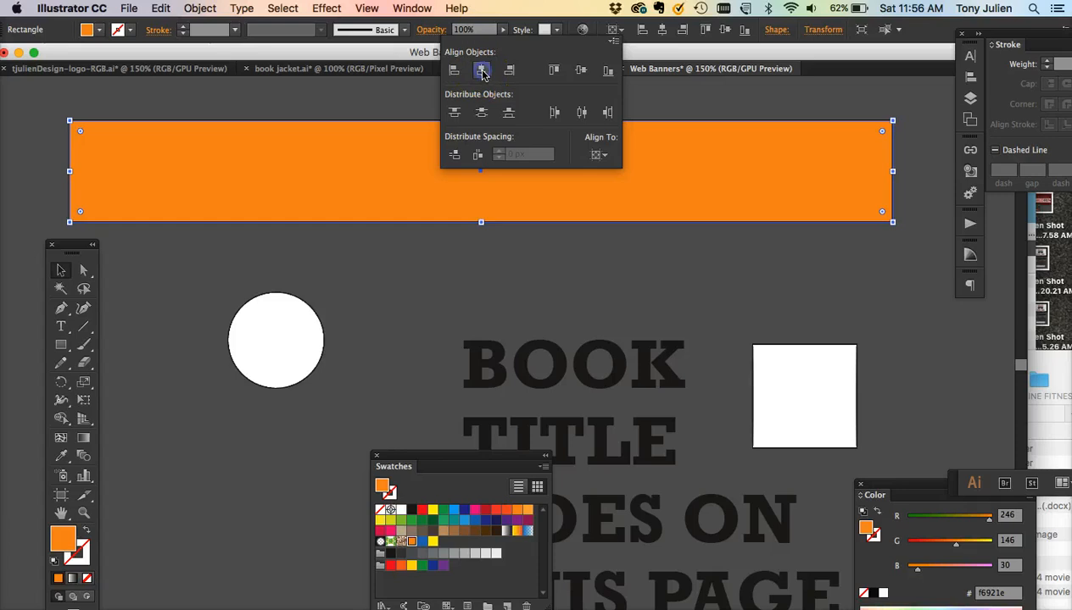
pyautogui.click(581, 71)
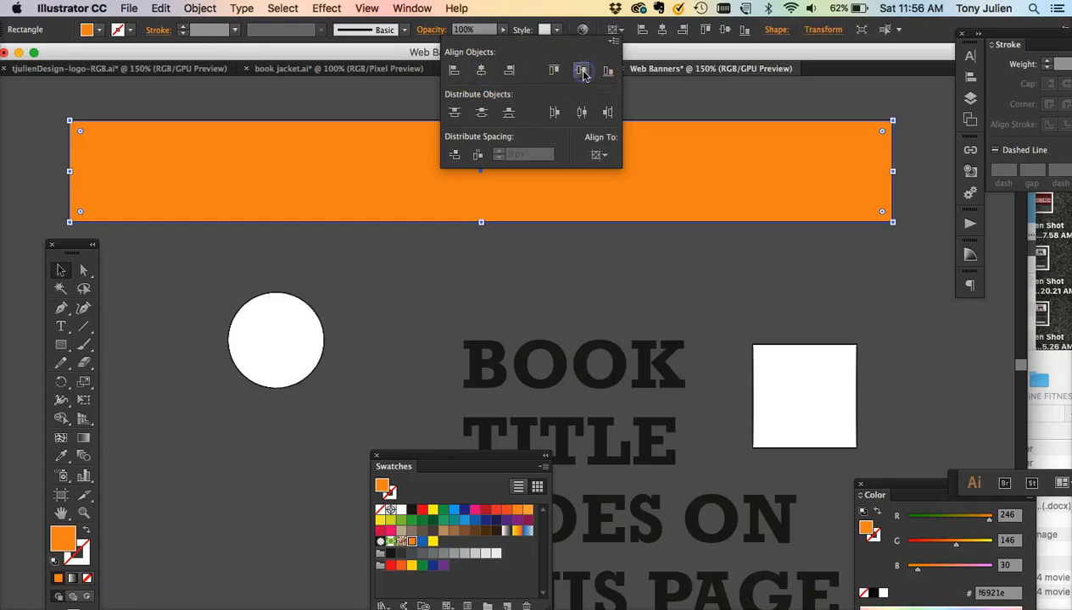
pyautogui.click(493, 247)
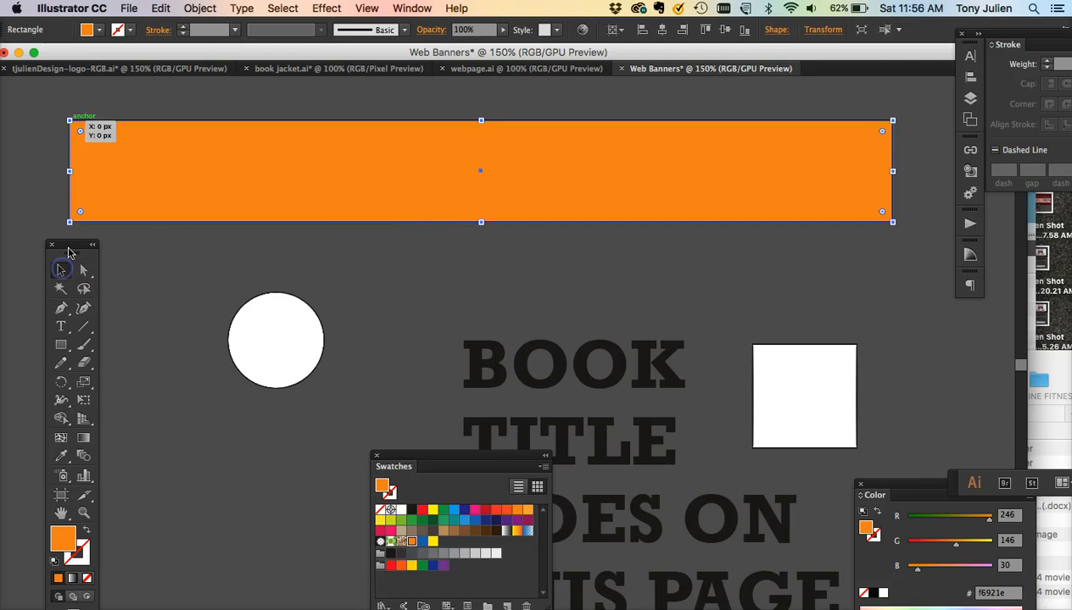
# - Switch to Firefox to review the web banner requirements on the course page, then return
pyautogui.moveTo(63, 247); pyautogui.dragTo(47, 248)
pyautogui.click(519, 355)
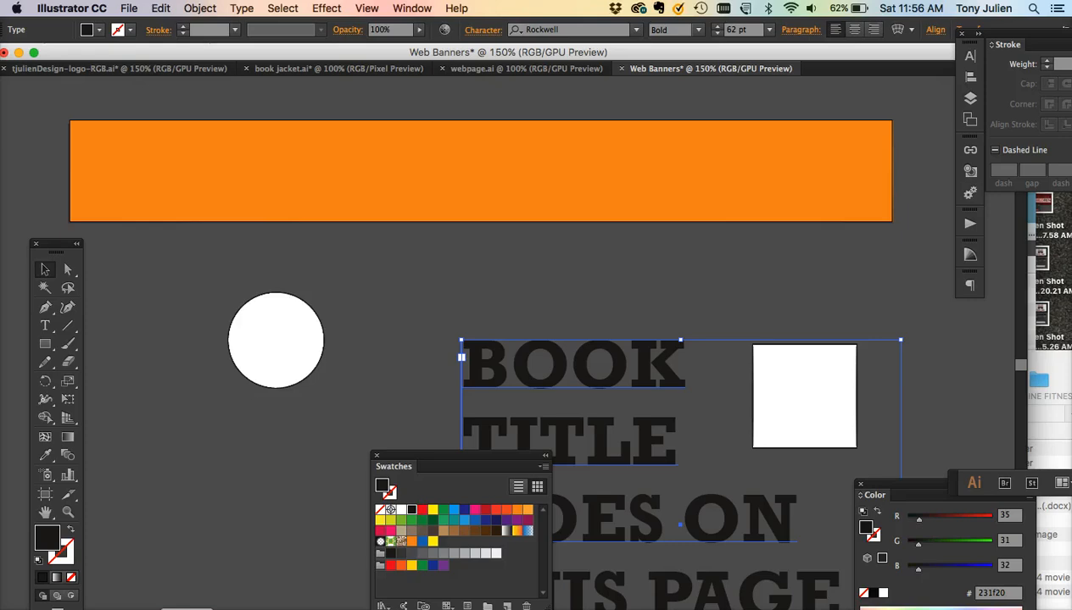
pyautogui.press('super+Tab')
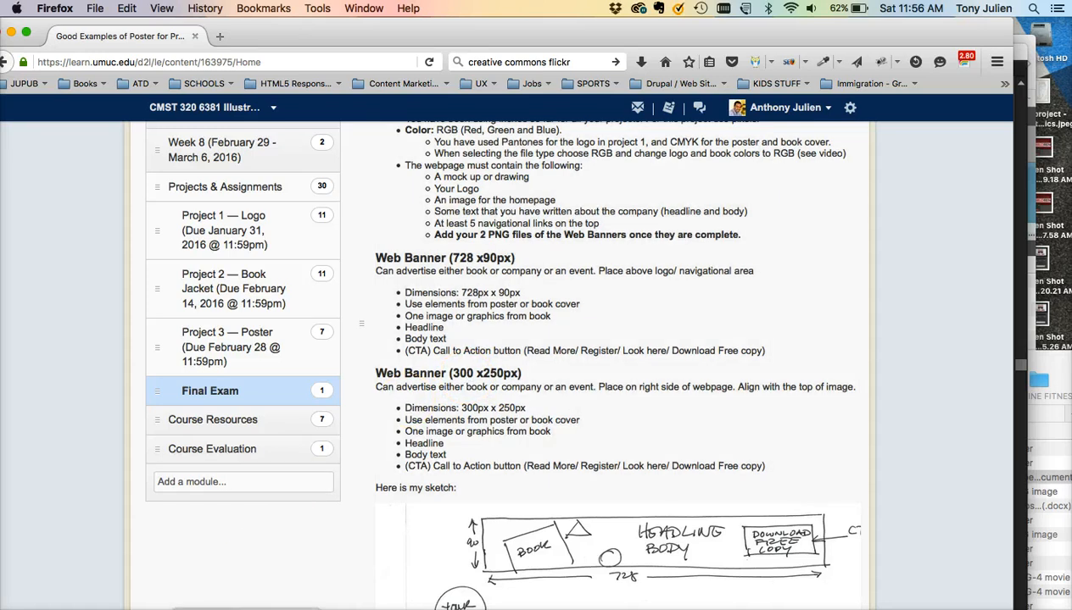
pyautogui.click(246, 609)
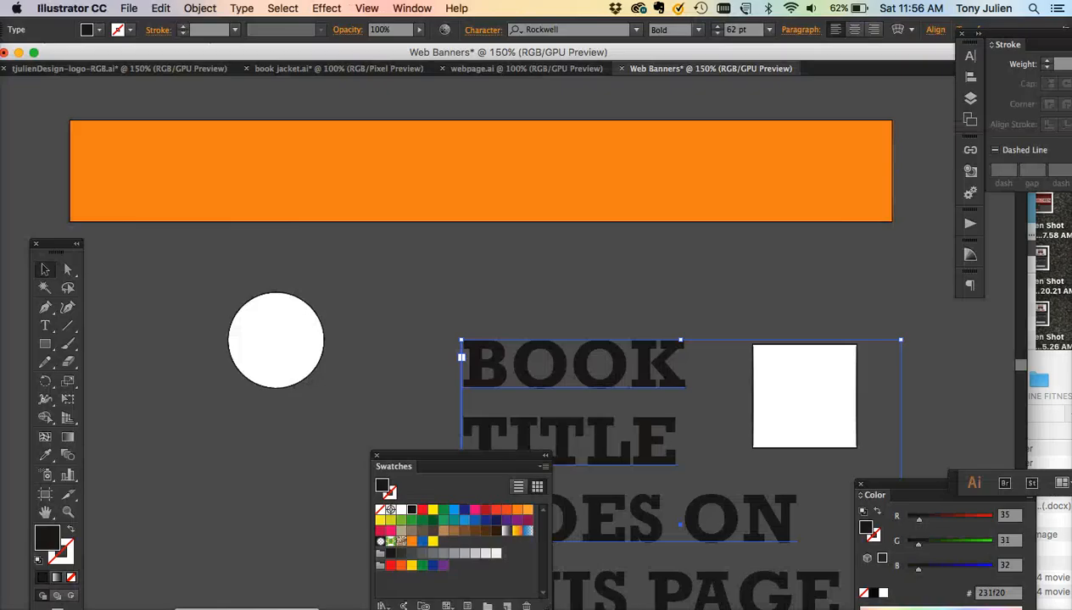
pyautogui.click(413, 282)
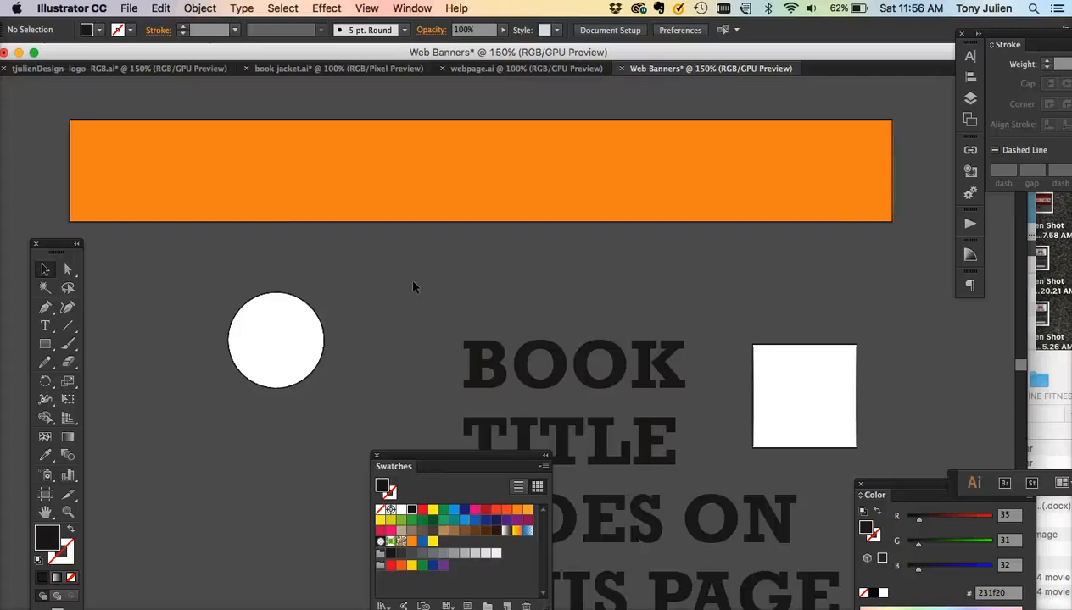
# - Move the title text up and replace its wording with "Come to Our Annual Event"
pyautogui.moveTo(485, 356); pyautogui.dragTo(407, 273)
pyautogui.doubleClick(407, 272)
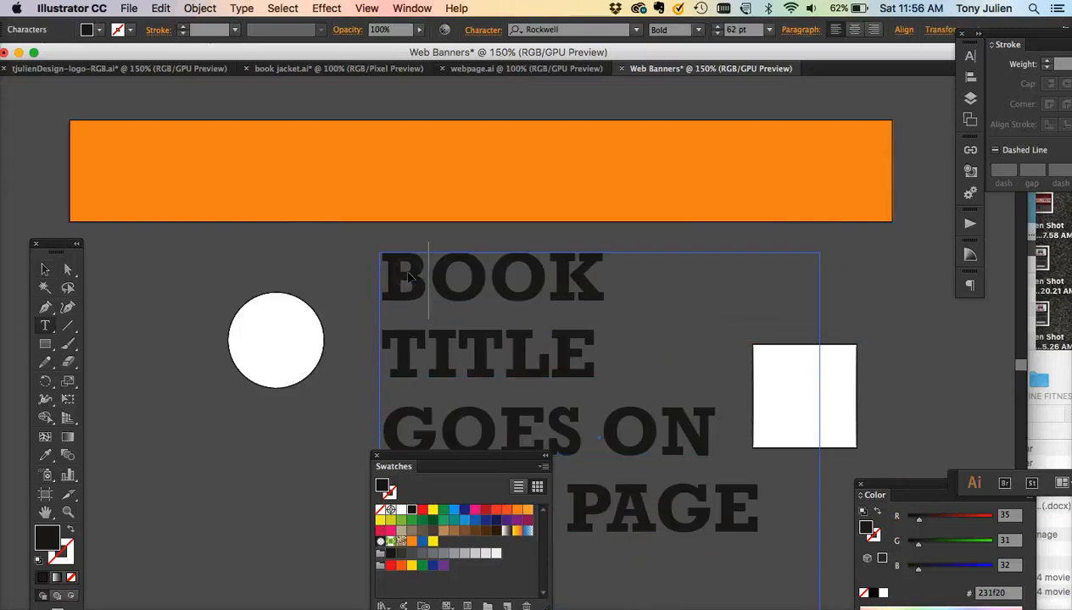
pyautogui.doubleClick(406, 272)
pyautogui.press('super+a')
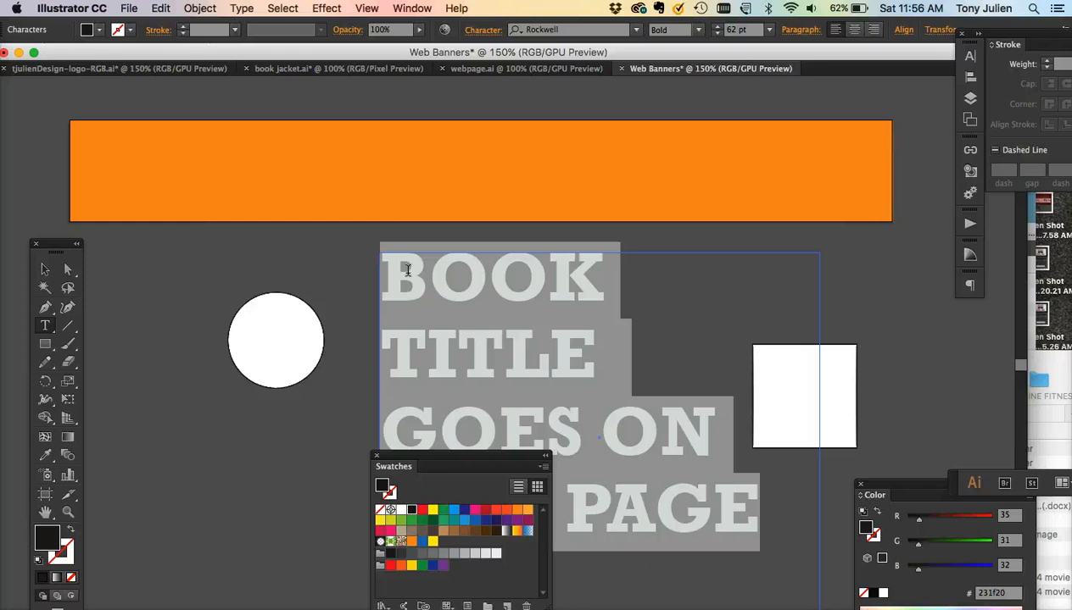
pyautogui.write('Annual E')
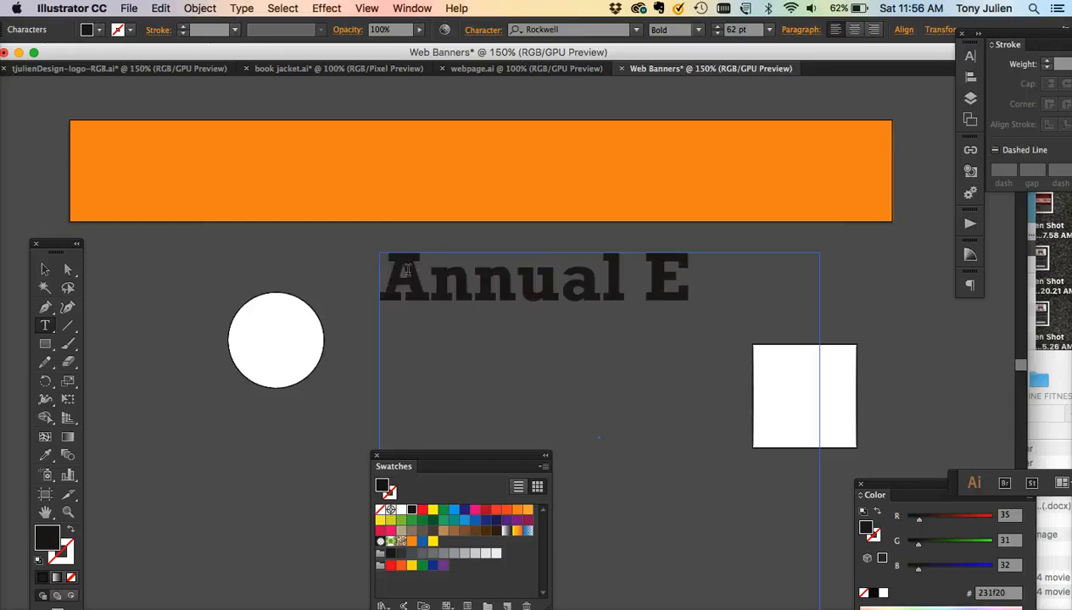
pyautogui.write('vents')
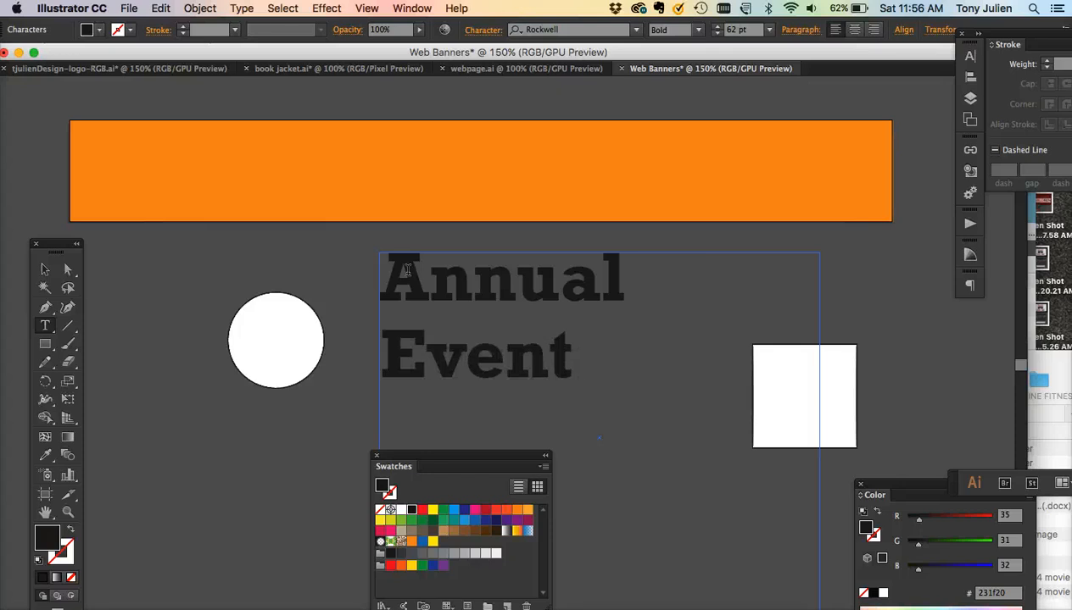
pyautogui.write('Come to ')
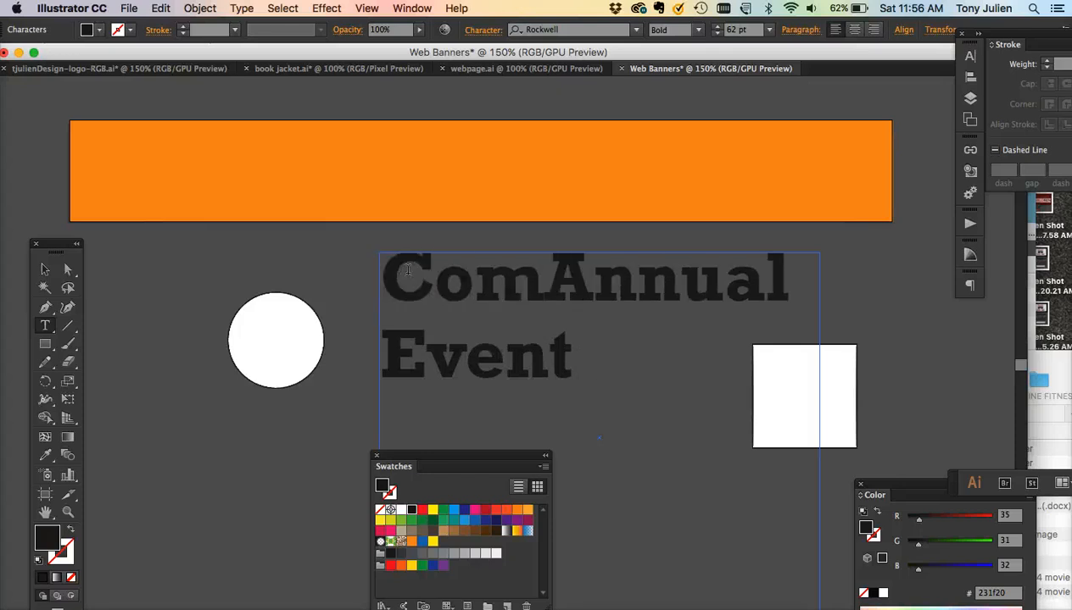
pyautogui.write('Our')
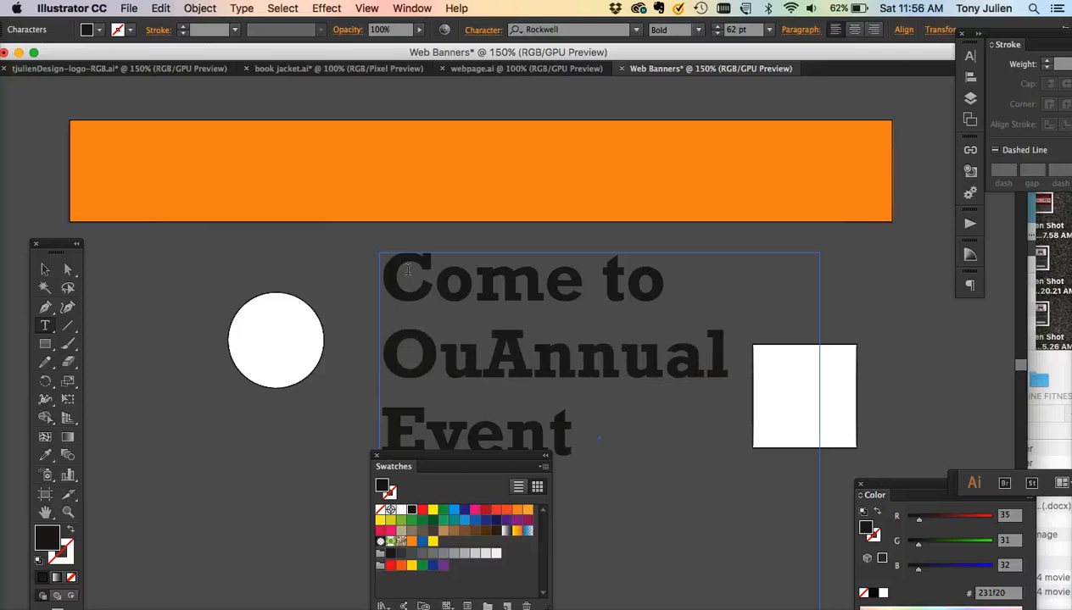
# - Reduce the headline text's font size to 46 pt
pyautogui.press('super+a')
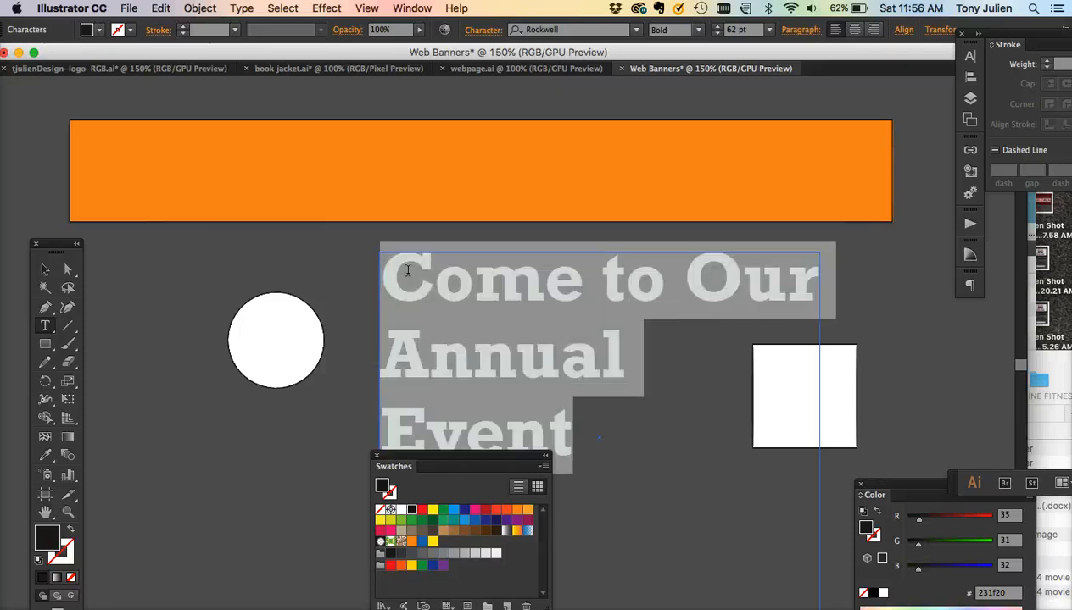
pyautogui.press('super+shift+comma')
pyautogui.press('super+shift+comma')
pyautogui.press('super+shift+comma')
pyautogui.press('super+shift+comma')
pyautogui.press('super+shift+comma')
pyautogui.press('super+shift+comma')
pyautogui.press('super+shift+comma')
pyautogui.press('super+shift+comma')
pyautogui.press('super+shift+comma')
pyautogui.press('super+shift+comma')
pyautogui.press('super+shift+comma')
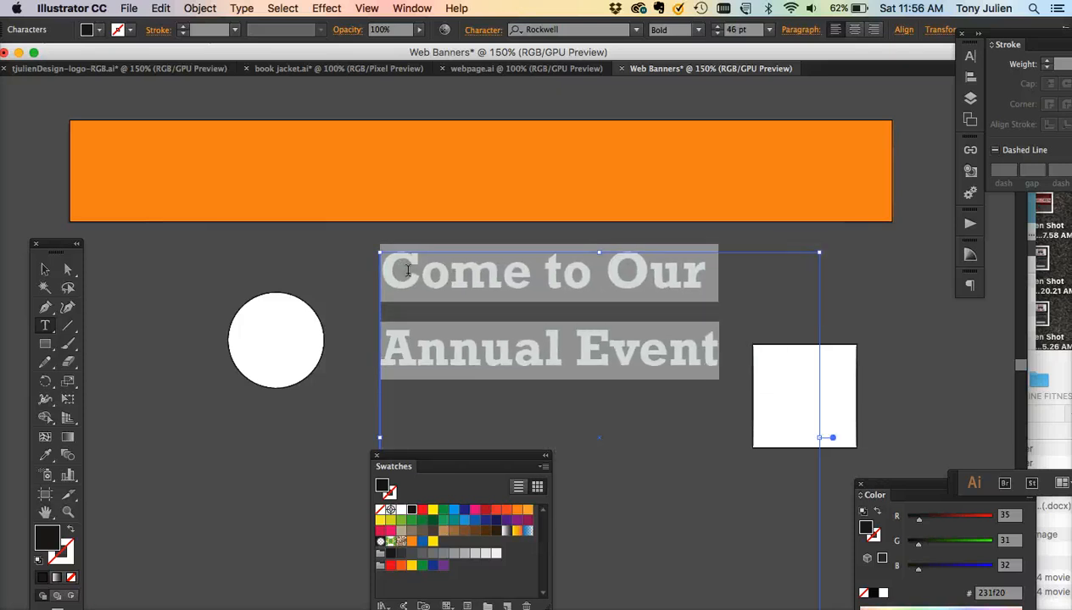
# - Reduce the headline to 38 pt and tighten its line spacing
pyautogui.press('super+shift+comma')
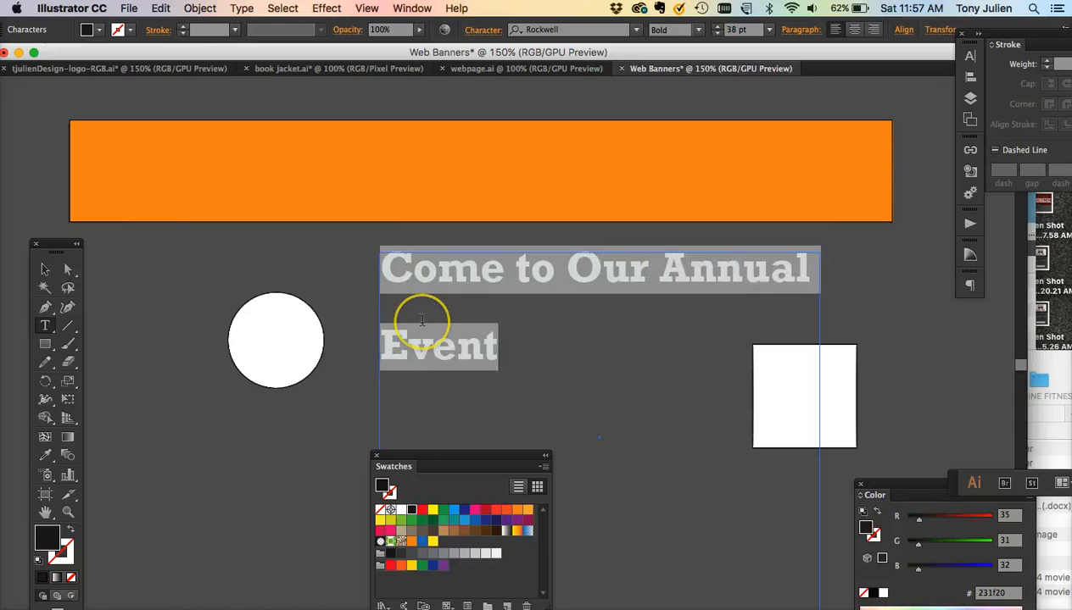
pyautogui.hotkey('alt', 'Up')
pyautogui.hotkey('alt', 'Up')
pyautogui.hotkey('alt', 'Up')
pyautogui.hotkey('alt', 'Up')
pyautogui.hotkey('alt', 'Up')
pyautogui.hotkey('alt', 'Up')
pyautogui.hotkey('alt', 'Up')
pyautogui.hotkey('alt', 'Up')
pyautogui.hotkey('alt', 'Up')
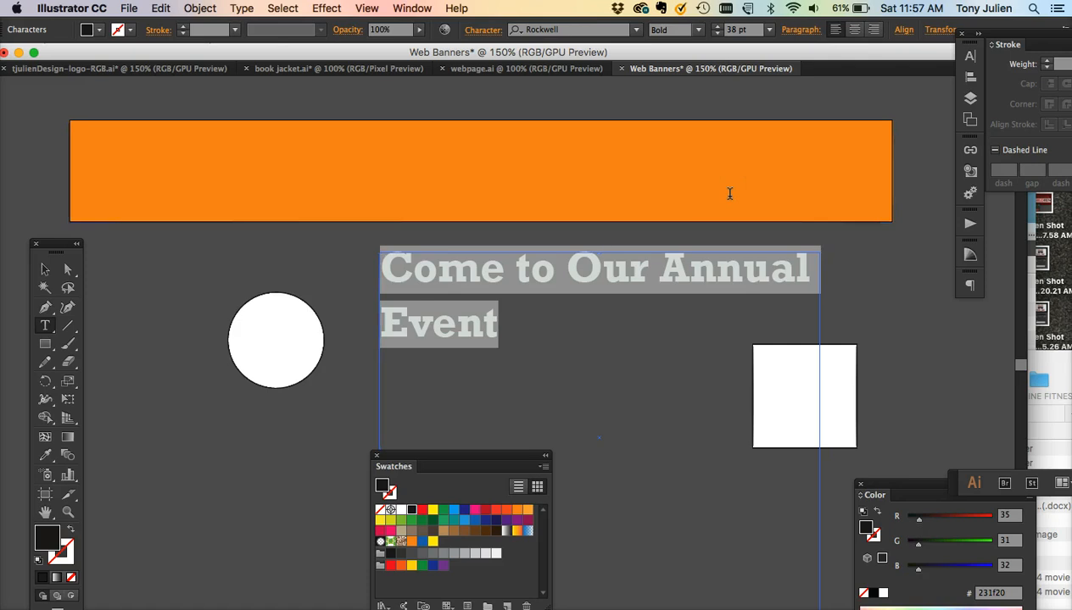
# - Open the Character panel and set the headline's font size to 23 pt
pyautogui.press('super+t')
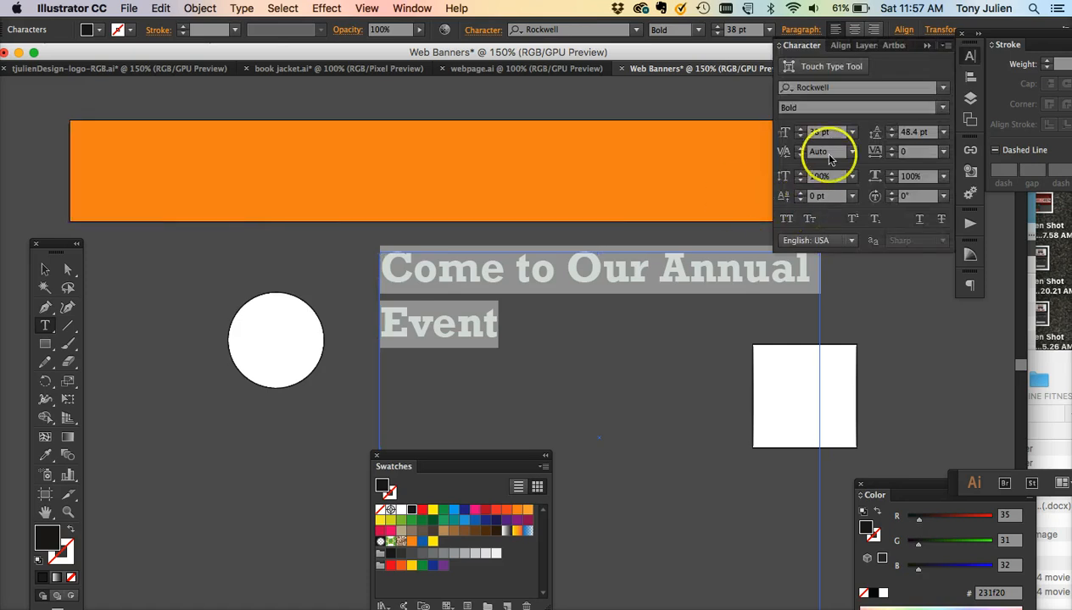
pyautogui.moveTo(831, 133); pyautogui.dragTo(800, 134)
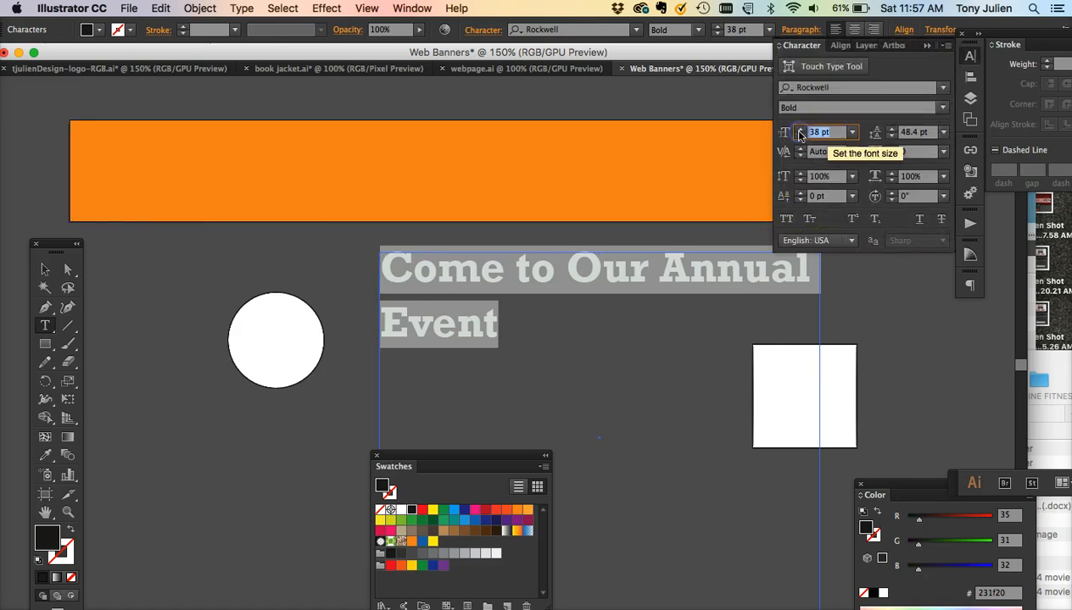
pyautogui.press('Return')
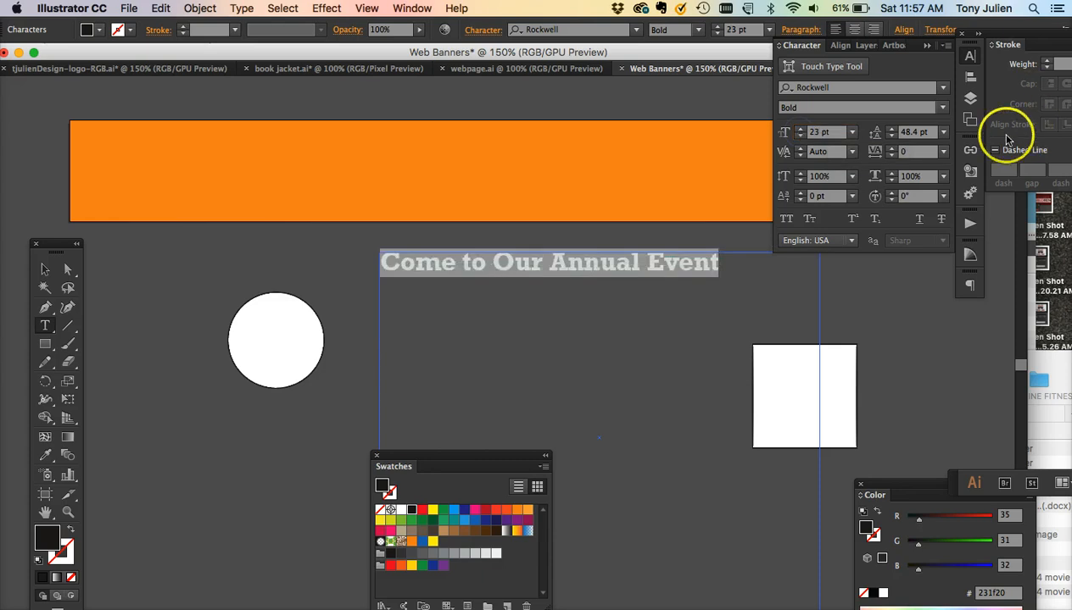
# - Shrink the headline's text frame and move the headline onto the orange banner
pyautogui.moveTo(932, 133); pyautogui.dragTo(892, 136)
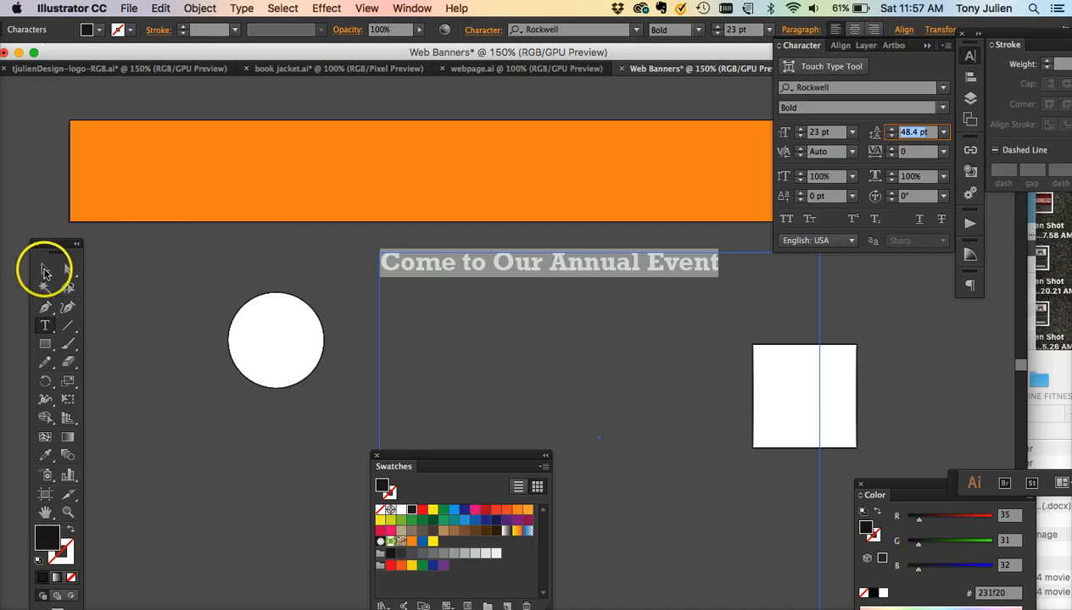
pyautogui.click(45, 271)
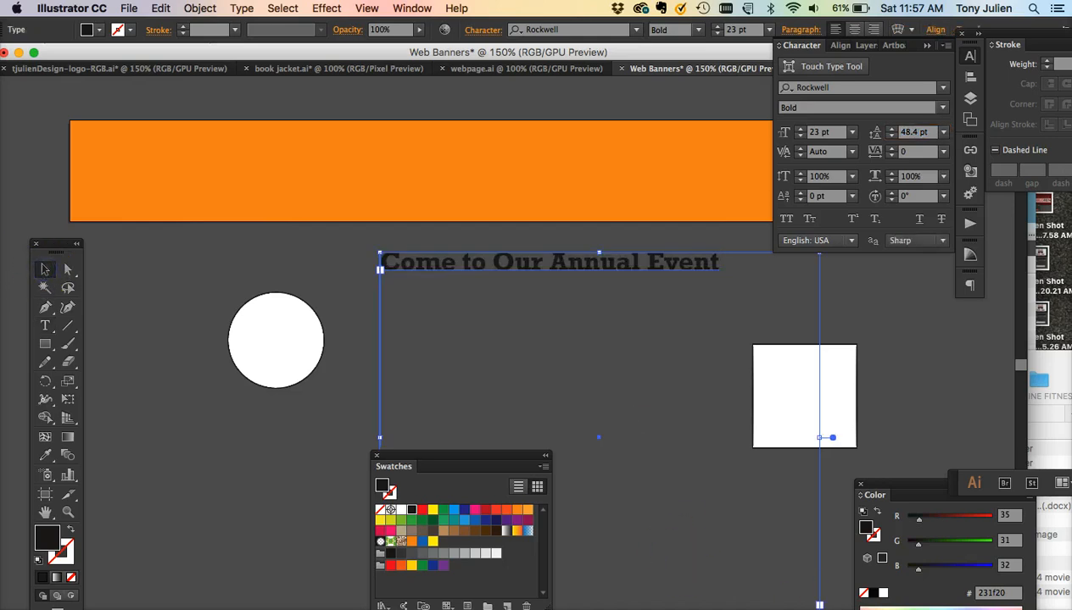
pyautogui.moveTo(833, 438); pyautogui.dragTo(778, 306)
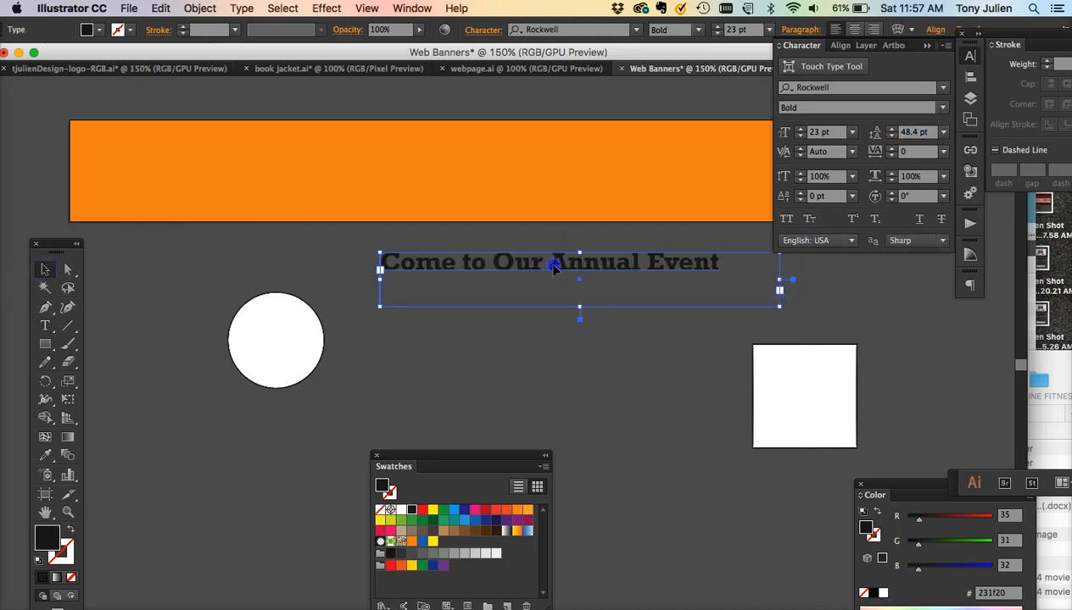
pyautogui.moveTo(553, 268); pyautogui.dragTo(490, 159)
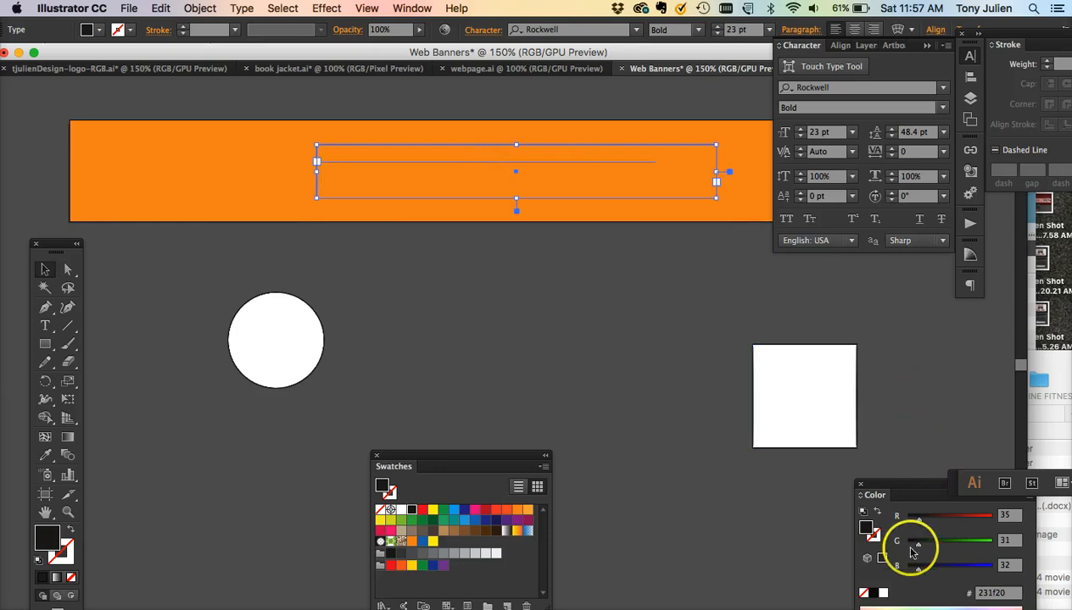
# - Color the headline white and set its font size to 34 pt
pyautogui.click(882, 592)
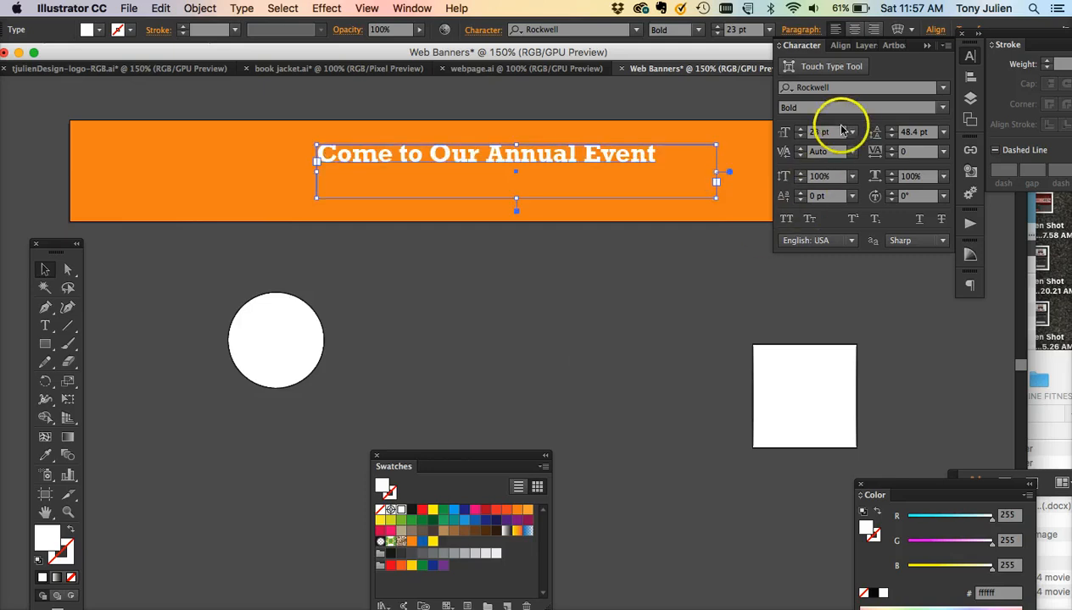
pyautogui.write('4')
pyautogui.press('Return')
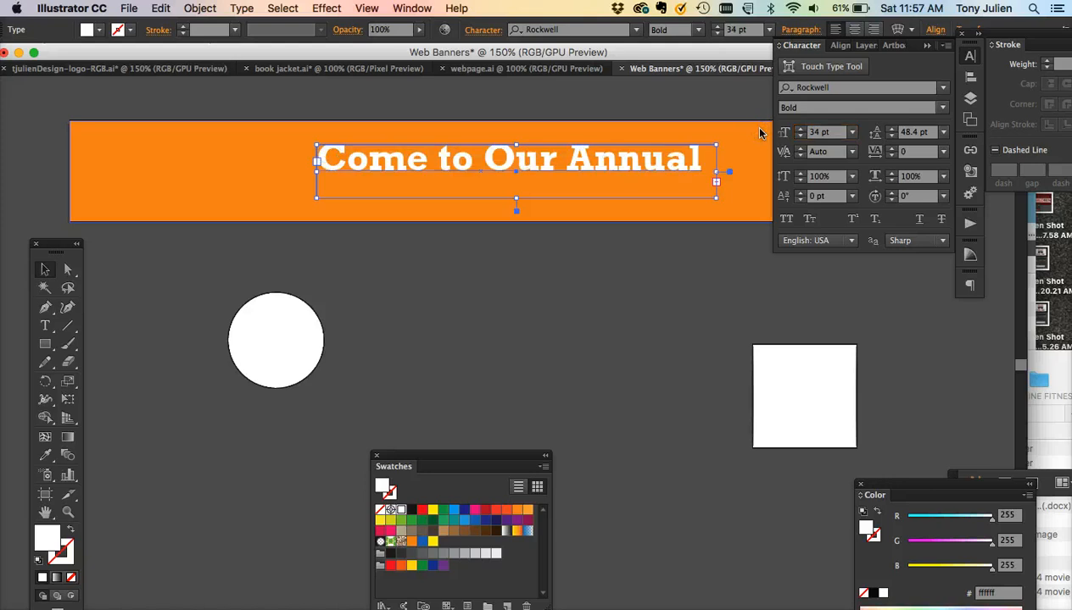
# - Move the headline left, enlarge its text frame, and set its leading to 35 pt
pyautogui.moveTo(316, 172); pyautogui.dragTo(227, 172)
pyautogui.moveTo(717, 203); pyautogui.dragTo(722, 235)
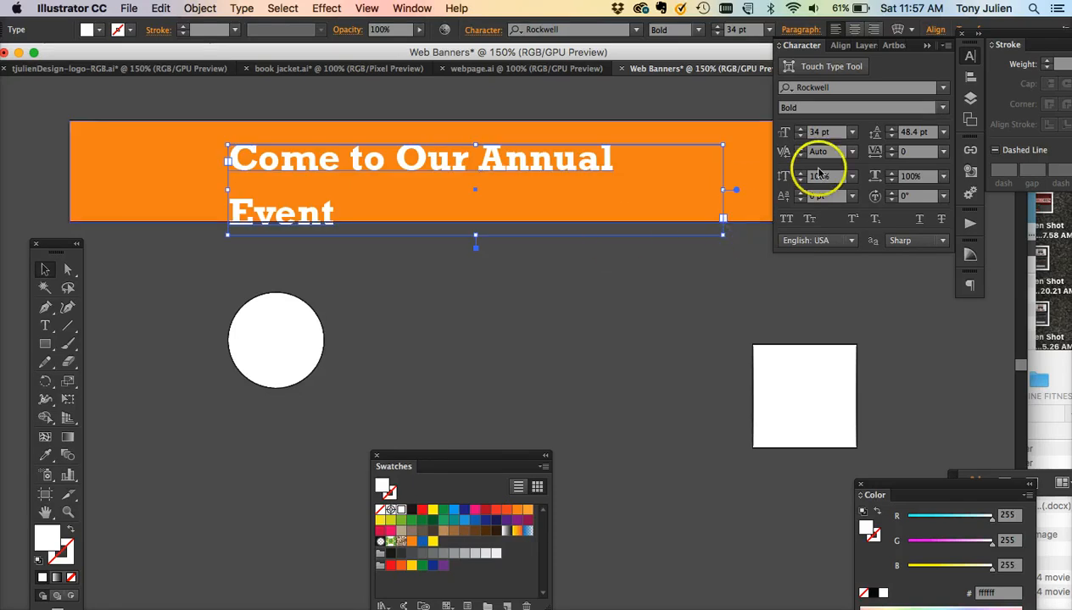
pyautogui.click(908, 134)
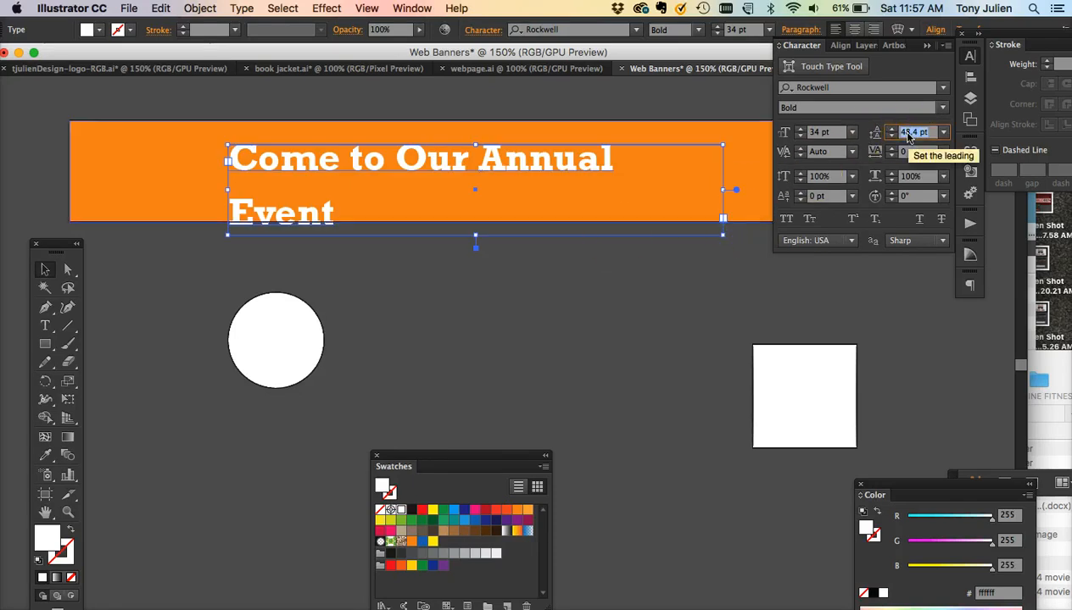
pyautogui.write('35')
pyautogui.press('Return')
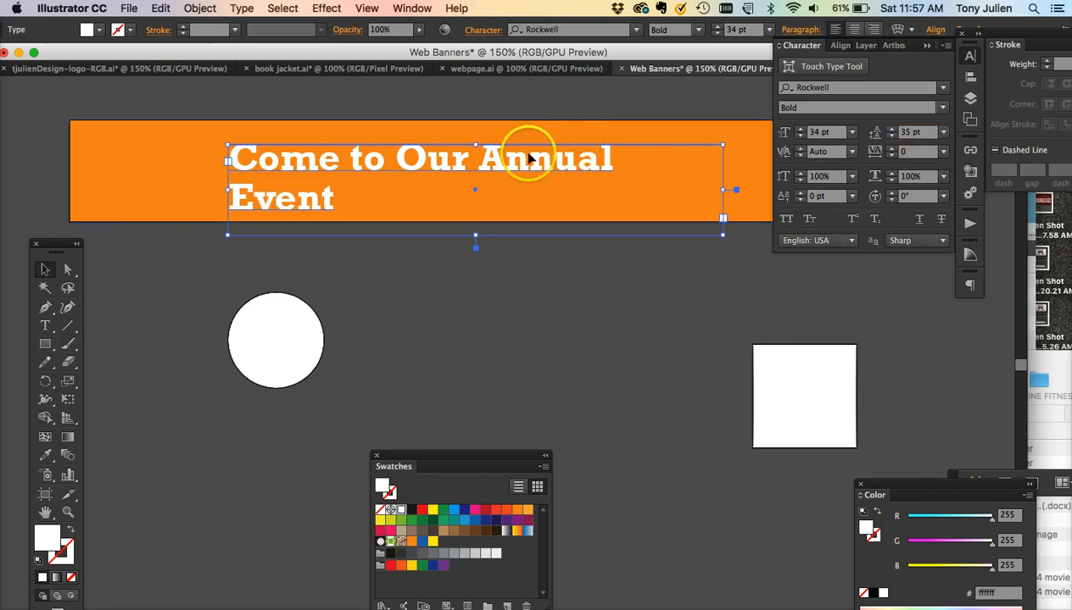
# - Break the headline into two lines after "Come to Our" and shift it right on the banner
pyautogui.doubleClick(490, 162)
pyautogui.click(480, 159)
pyautogui.press('Return')
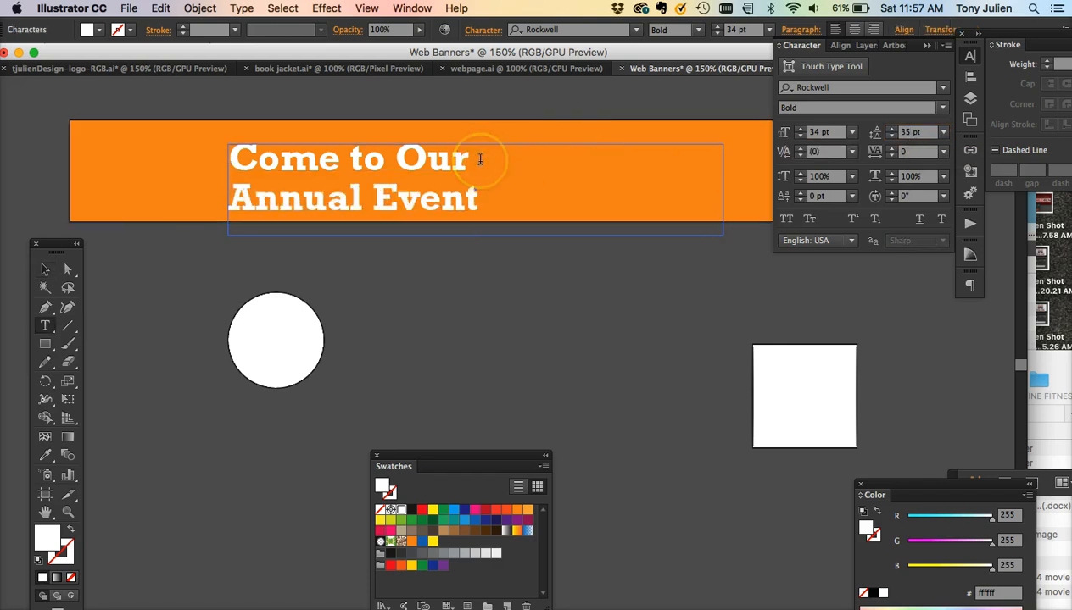
pyautogui.click(45, 269)
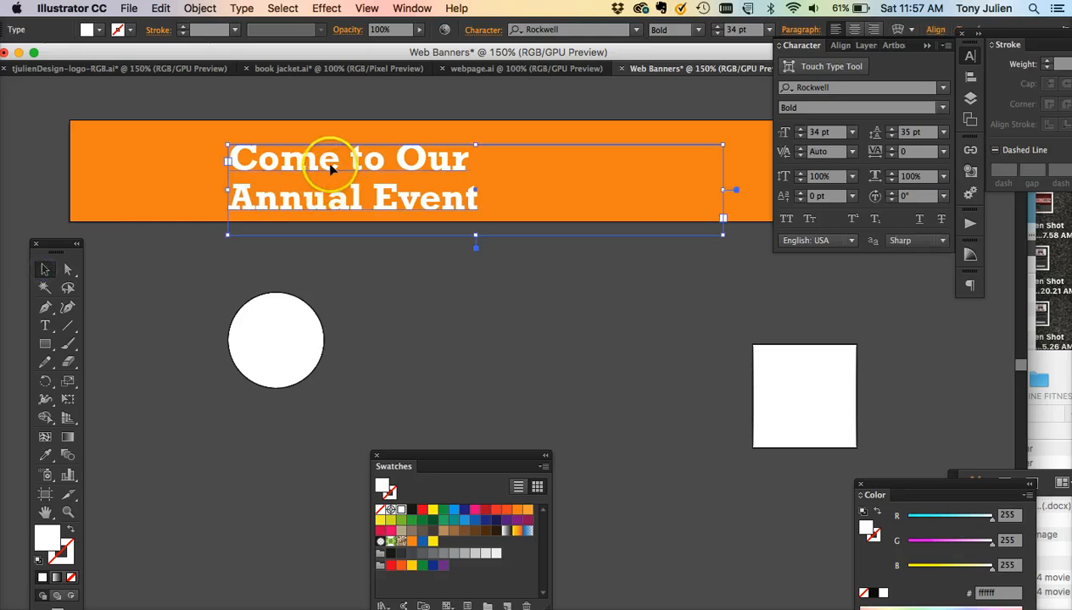
pyautogui.moveTo(331, 163); pyautogui.dragTo(417, 157)
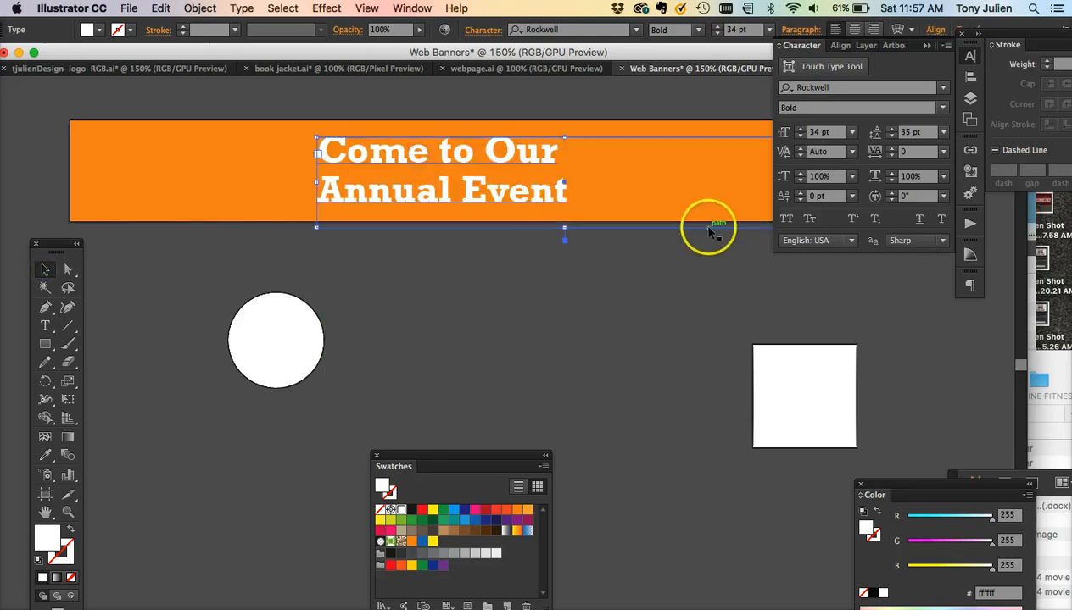
# - Bring the subhead text block up near the banner and color it white
pyautogui.hscroll(5, 652, 294)
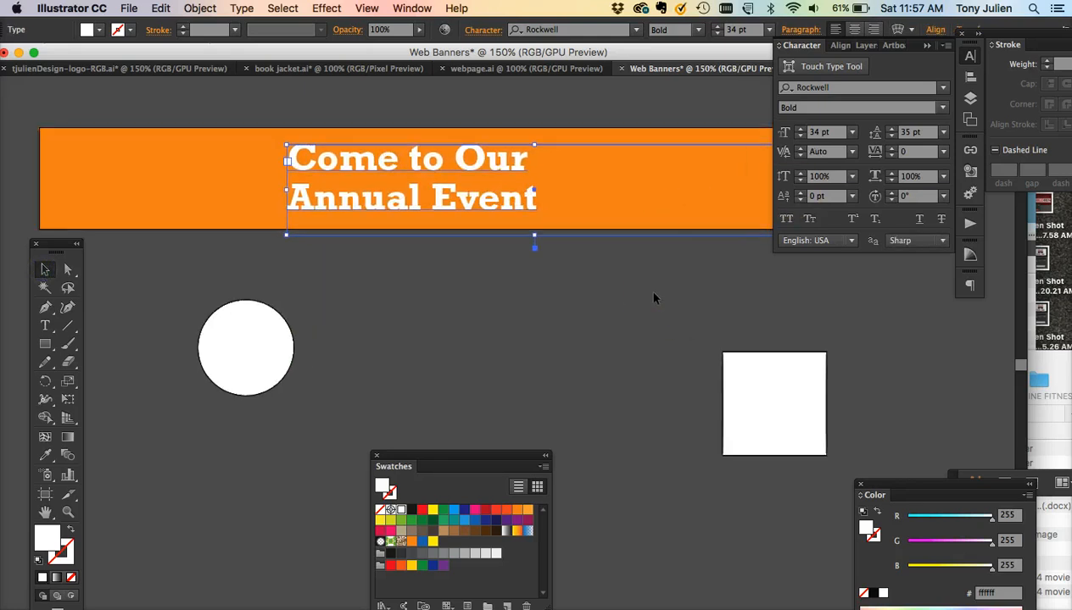
pyautogui.moveTo(702, 242); pyautogui.dragTo(513, 225)
pyautogui.scroll(-6, 510, 337)
pyautogui.moveTo(588, 533); pyautogui.dragTo(557, 163)
pyautogui.scroll(5, 557, 163)
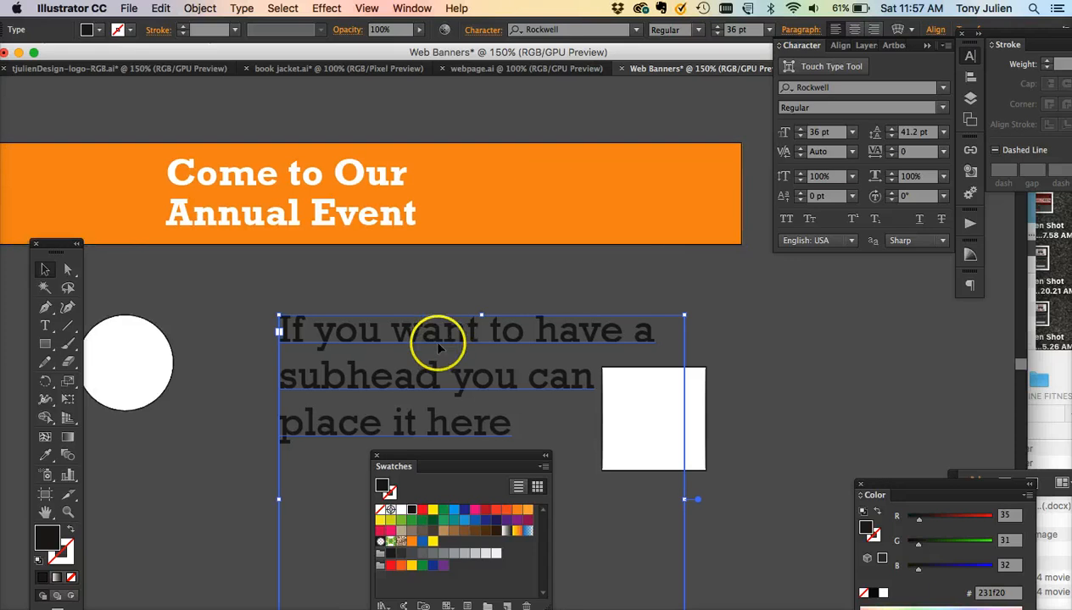
pyautogui.click(882, 592)
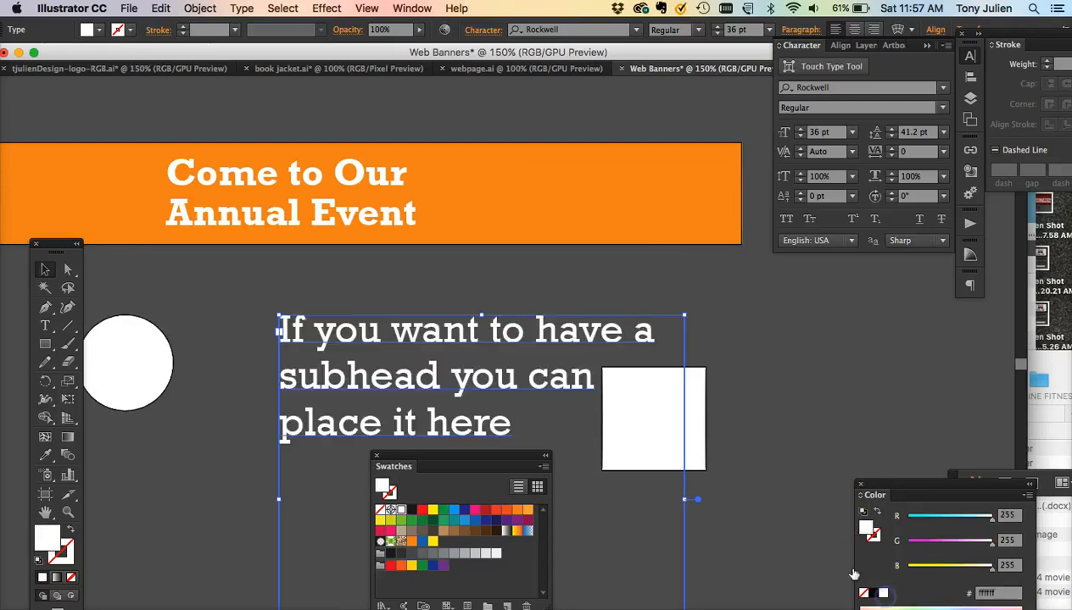
# - Replace the subhead text with "March 6, 2016" and reduce it to 28 pt
pyautogui.tripleClick(396, 335)
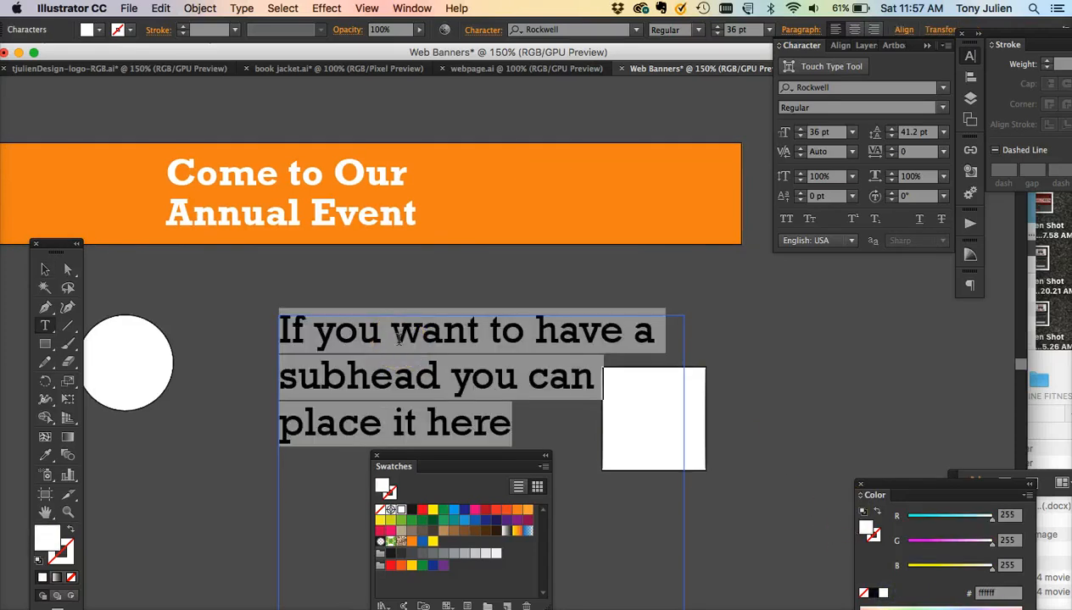
pyautogui.write('March 6, 2')
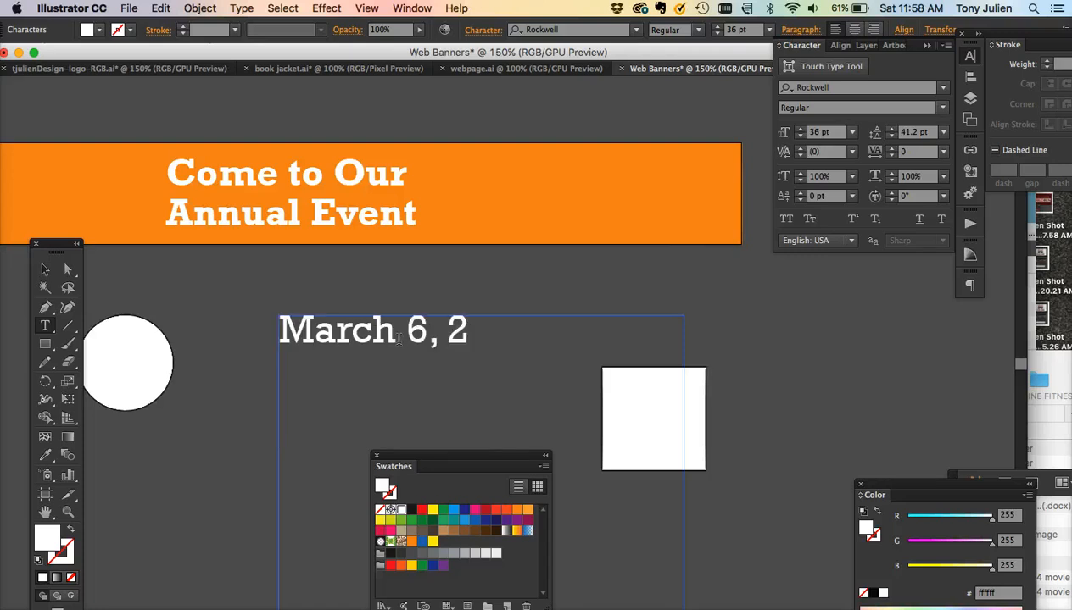
pyautogui.press('super+a')
pyautogui.press('super+shift+comma')
pyautogui.press('super+shift+comma')
pyautogui.press('super+shift+comma')
pyautogui.press('super+shift+comma')
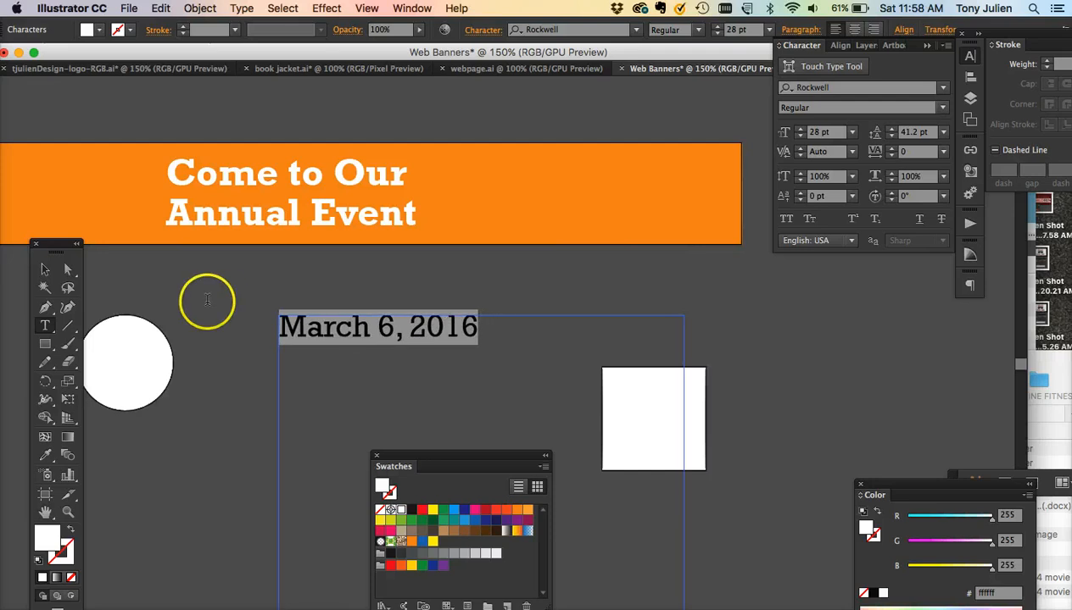
# - Shrink the date's text frame and move the date onto the banner's right side
pyautogui.click(45, 269)
pyautogui.scroll(-5, 359, 387)
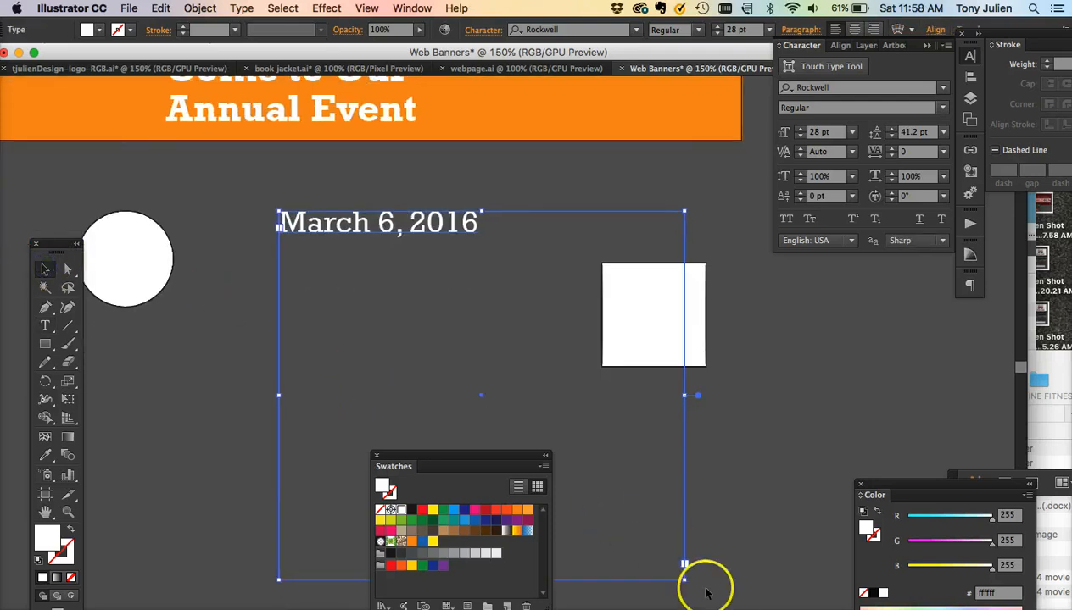
pyautogui.moveTo(684, 564); pyautogui.dragTo(523, 246)
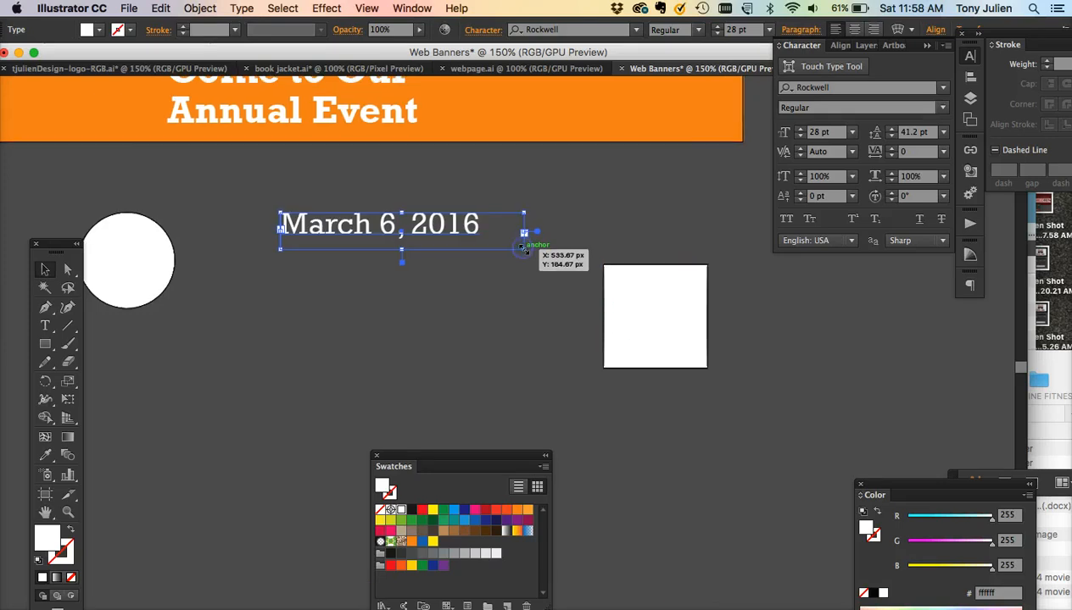
pyautogui.scroll(6, 522, 246)
pyautogui.moveTo(418, 348); pyautogui.dragTo(635, 194)
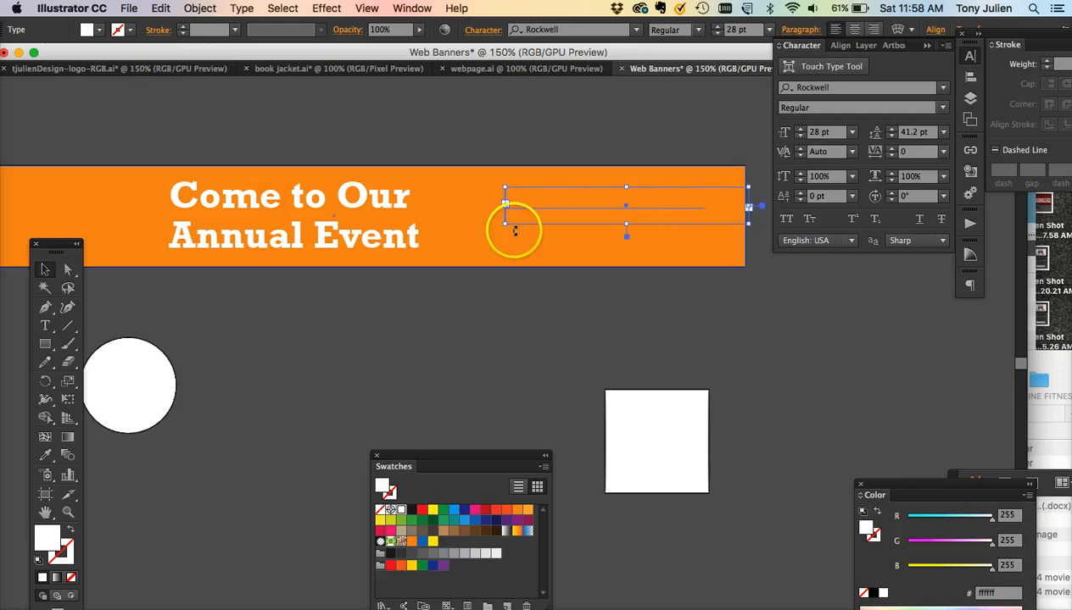
pyautogui.hscroll(-4, 529, 322)
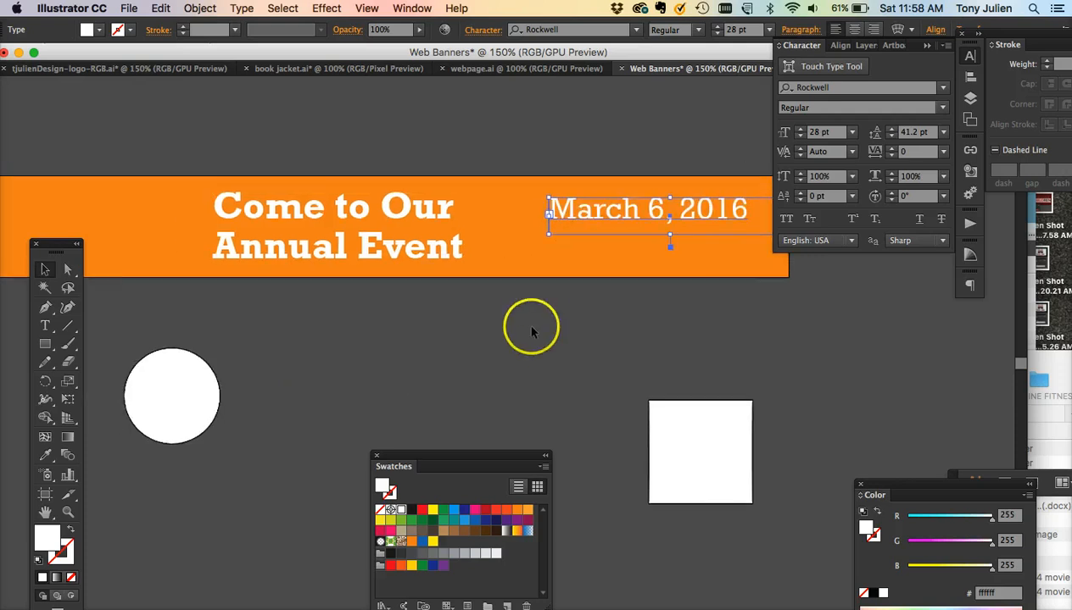
# - Move the white square up against the banner and scale it down
pyautogui.click(673, 412)
pyautogui.moveTo(672, 412); pyautogui.dragTo(520, 256)
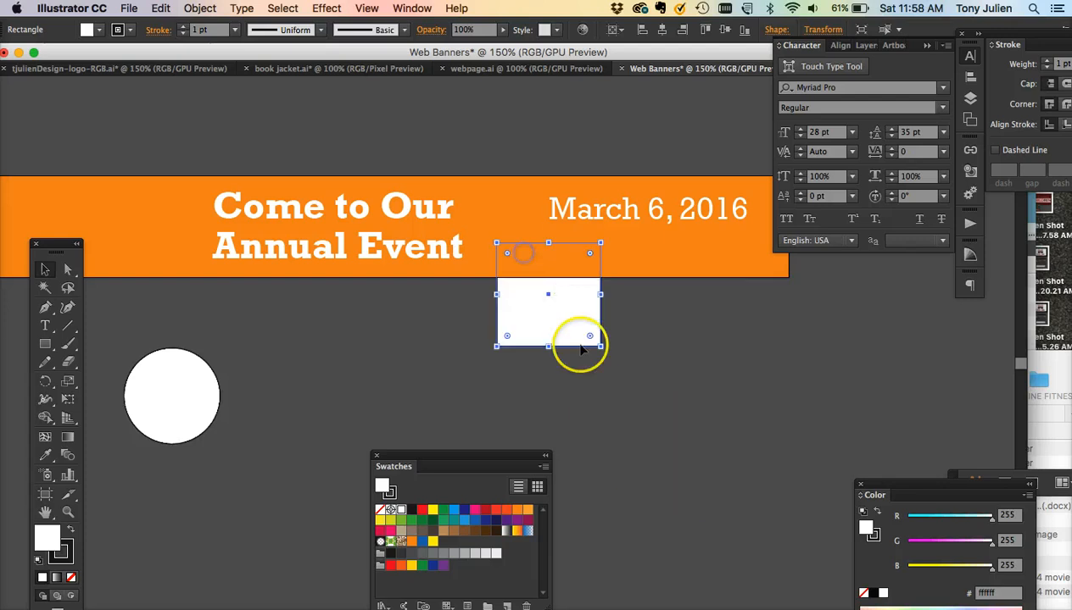
pyautogui.moveTo(599, 347); pyautogui.dragTo(558, 304)
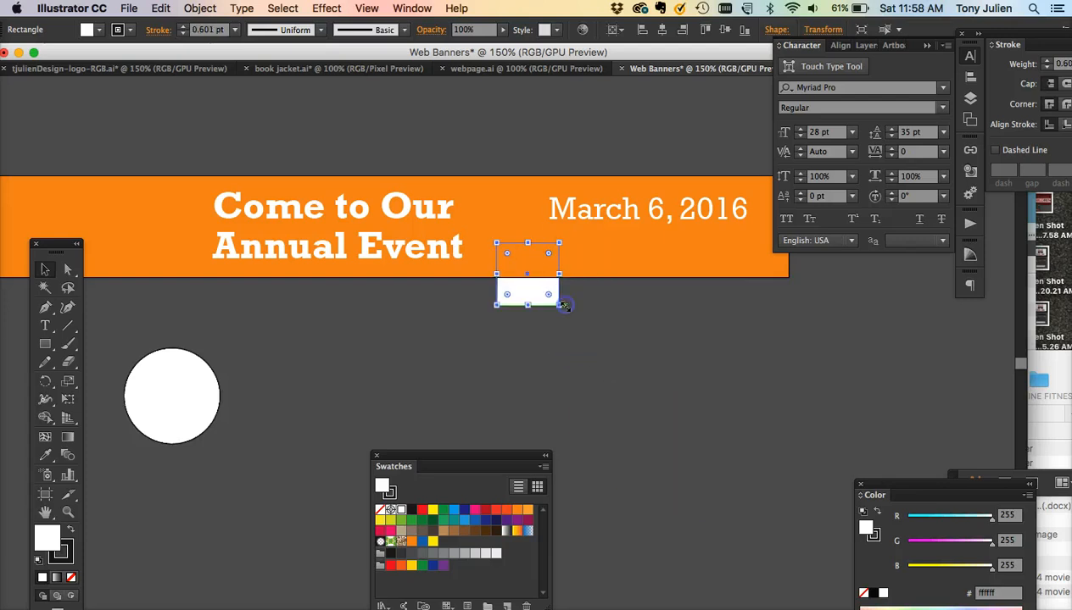
pyautogui.click(581, 355)
# - Send the orange rectangle behind the other objects
pyautogui.click(200, 198)
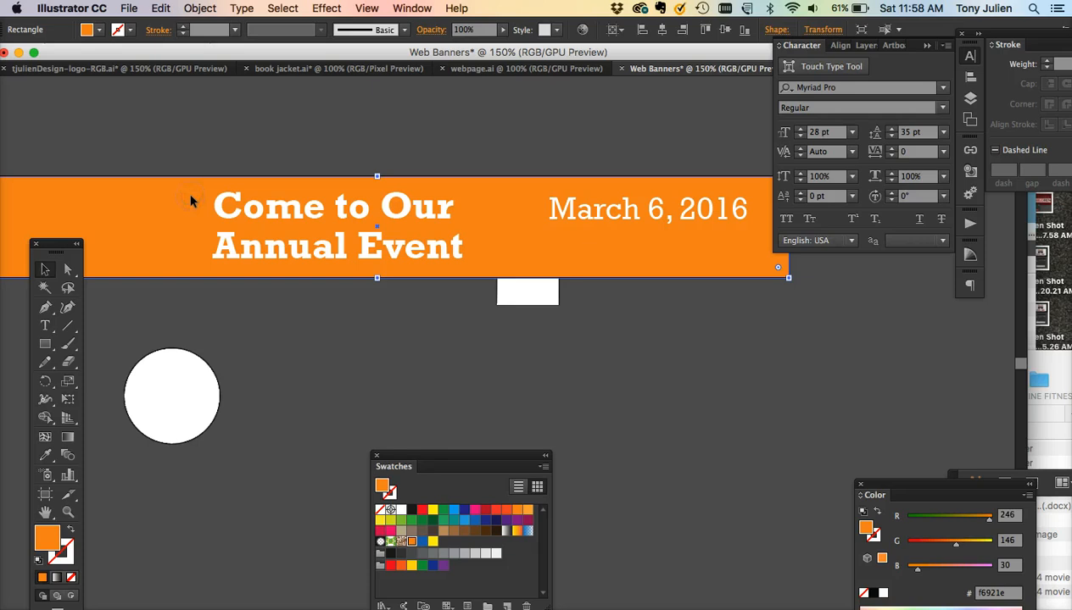
pyautogui.press('super+shift+bracketleft')
pyautogui.click(403, 321)
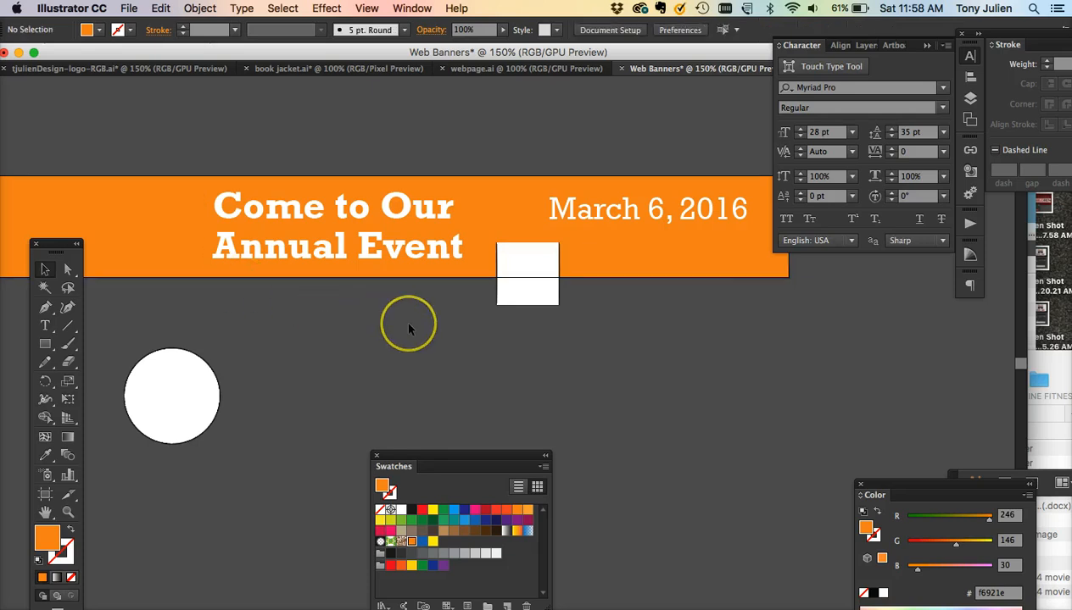
# - Move the white circle onto the banner just left of the headline and resize it to fit
pyautogui.hscroll(-5, 408, 328)
pyautogui.moveTo(315, 390); pyautogui.dragTo(301, 217)
pyautogui.moveTo(323, 260); pyautogui.dragTo(318, 222)
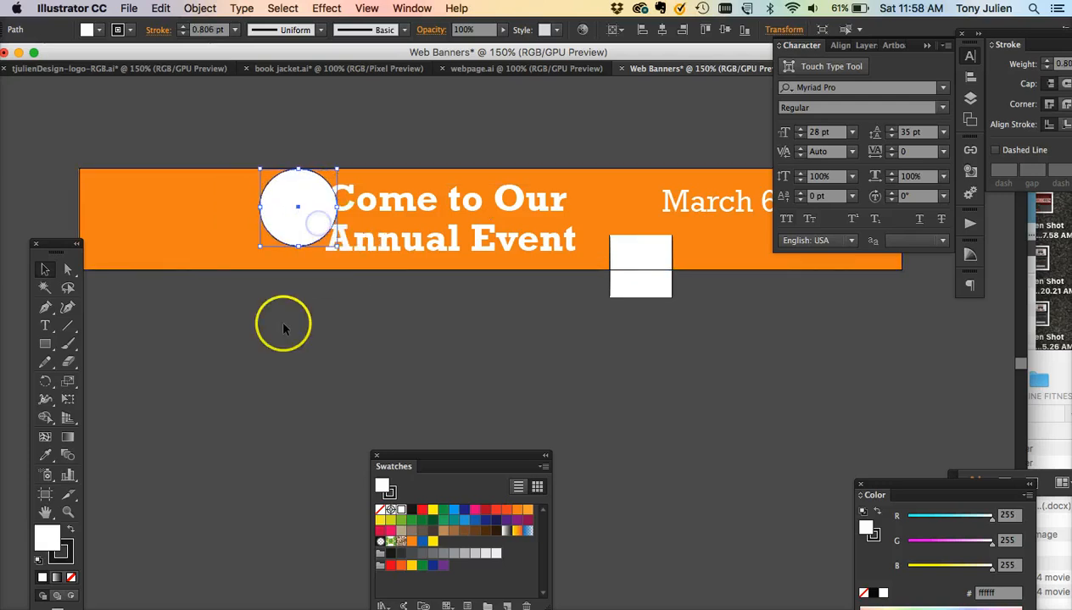
# - Fill the circle with the blue swatch
pyautogui.hscroll(-8, 283, 325)
pyautogui.scroll(-10, 283, 325)
pyautogui.scroll(10, 283, 325)
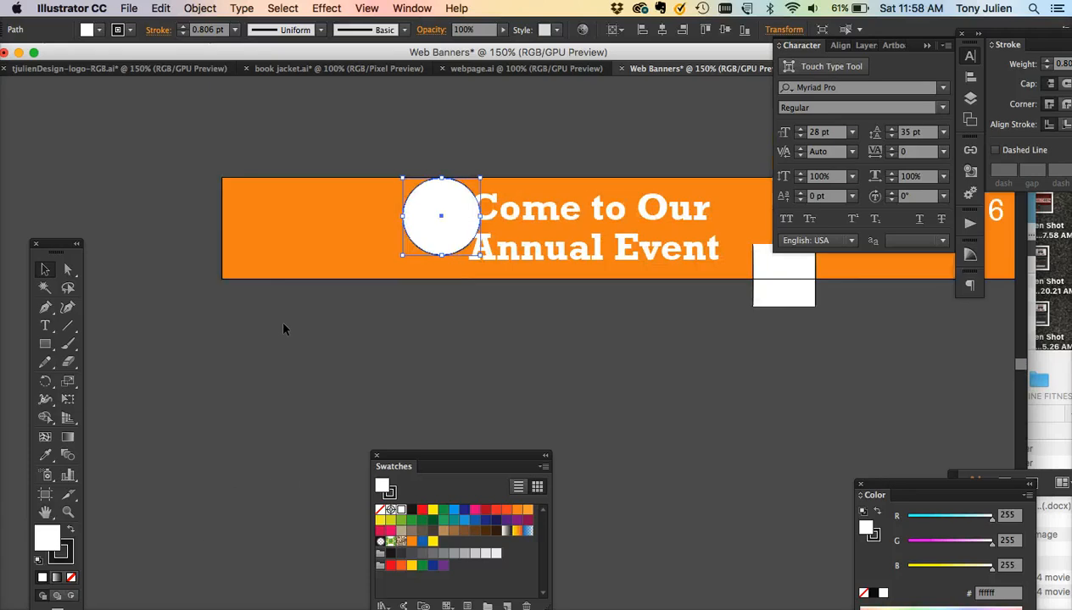
pyautogui.scroll(5, 283, 328)
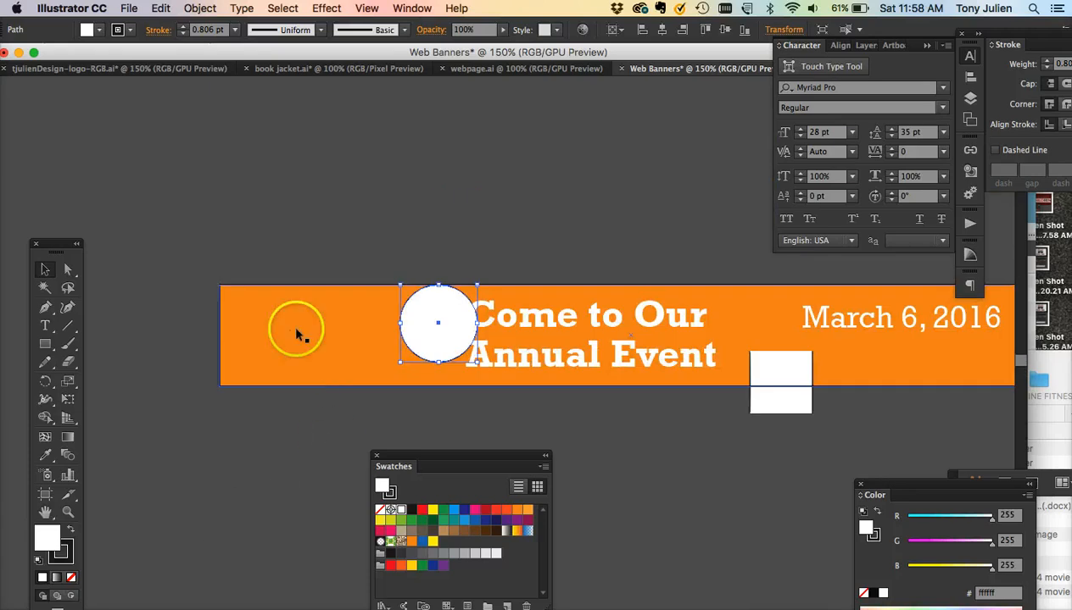
pyautogui.click(423, 543)
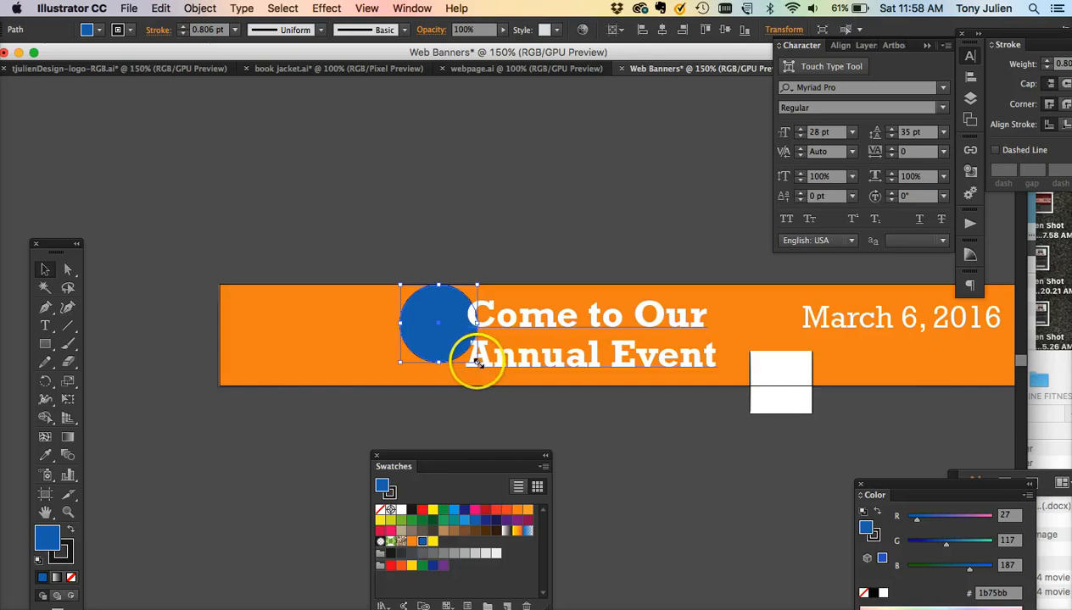
# - Enlarge the blue circle slightly and remove its stroke
pyautogui.moveTo(477, 363); pyautogui.dragTo(487, 371)
pyautogui.click(547, 410)
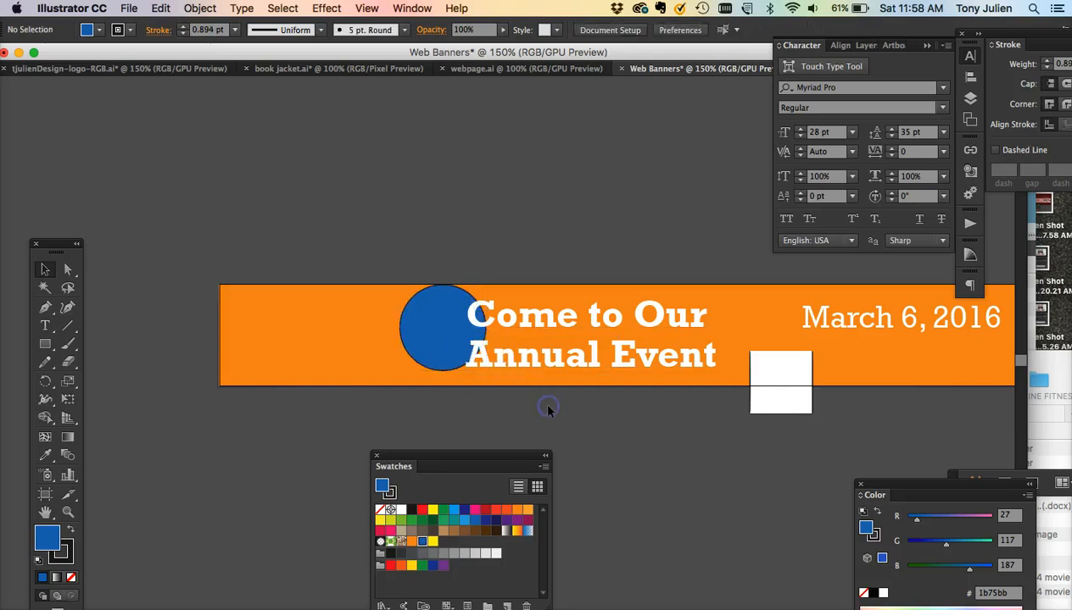
pyautogui.click(442, 343)
pyautogui.click(54, 555)
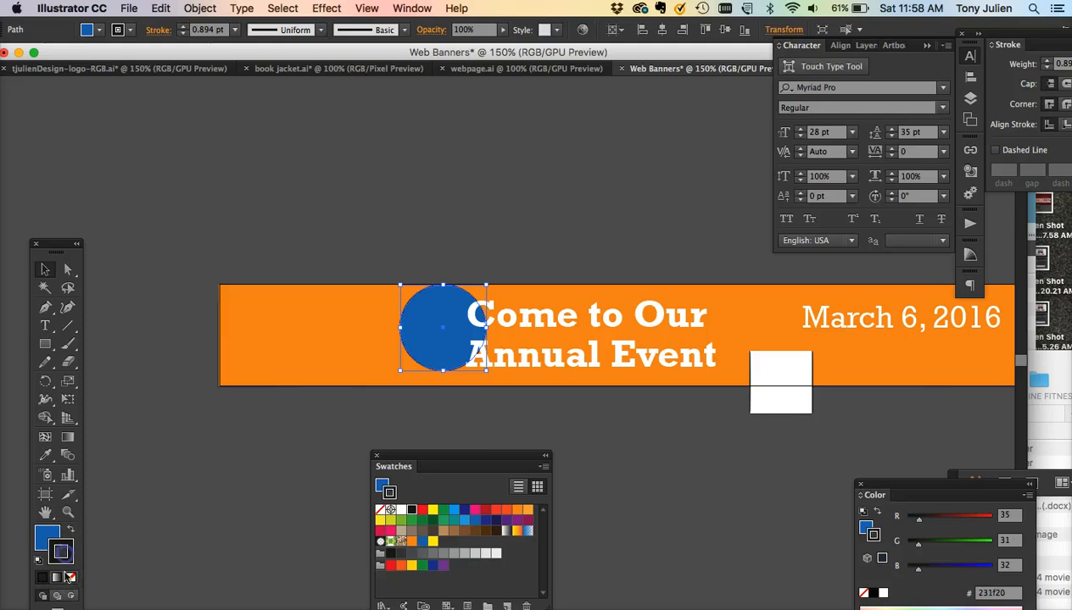
pyautogui.click(71, 579)
pyautogui.click(601, 466)
# - Fill the white square below the banner with the blue swatch
pyautogui.hscroll(5, 601, 465)
pyautogui.scroll(-1, 601, 465)
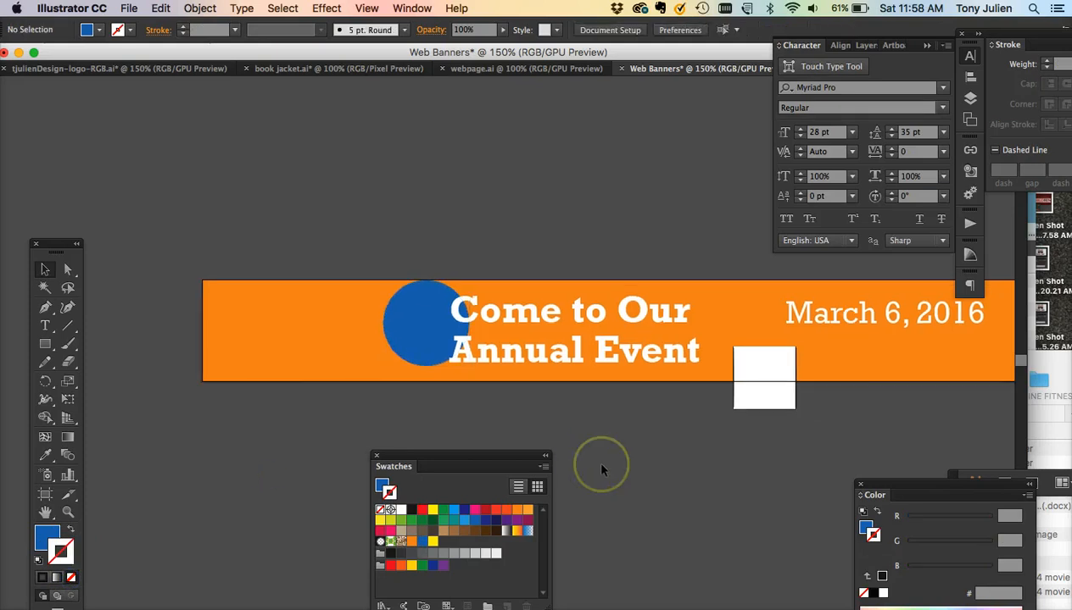
pyautogui.click(610, 348)
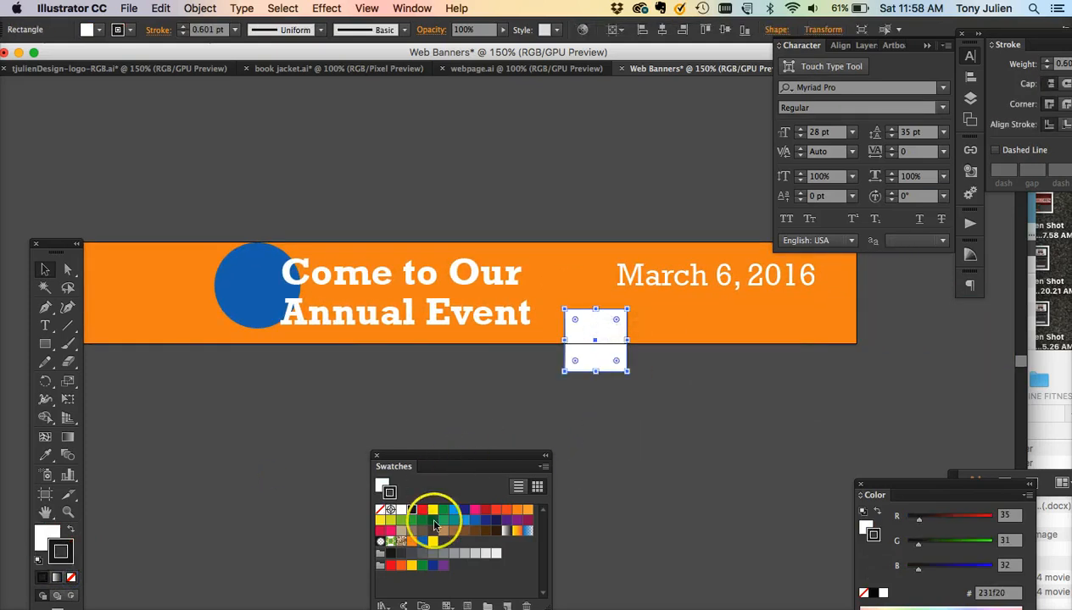
pyautogui.click(423, 543)
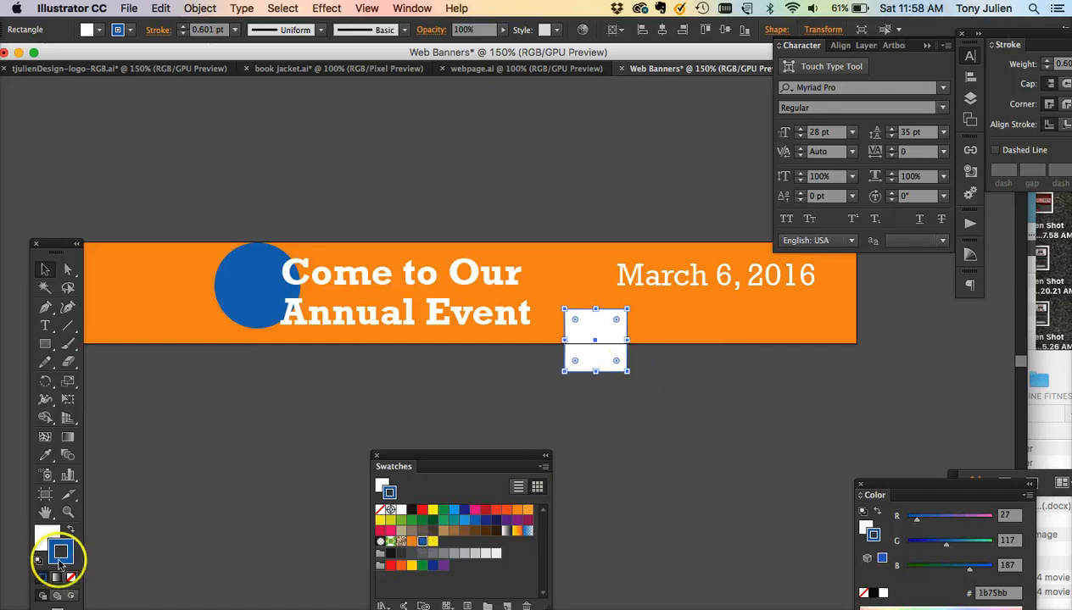
pyautogui.click(72, 531)
# - Scale the blue square down inside the banner between headline and date and remove its stroke
pyautogui.moveTo(627, 371)
pyautogui.mouseDown()
pyautogui.moveTo(597, 335)
pyautogui.moveTo(586, 286)
pyautogui.mouseUp()
pyautogui.click(621, 390)
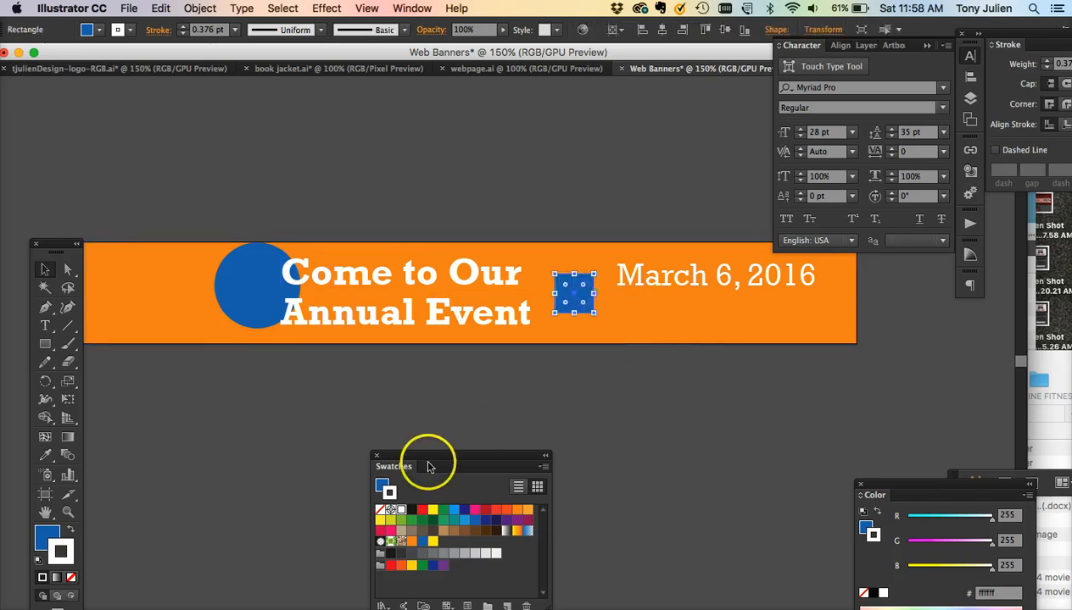
pyautogui.click(380, 510)
# - Bring the white star up from below toward the banner
pyautogui.scroll(-10, 460, 415)
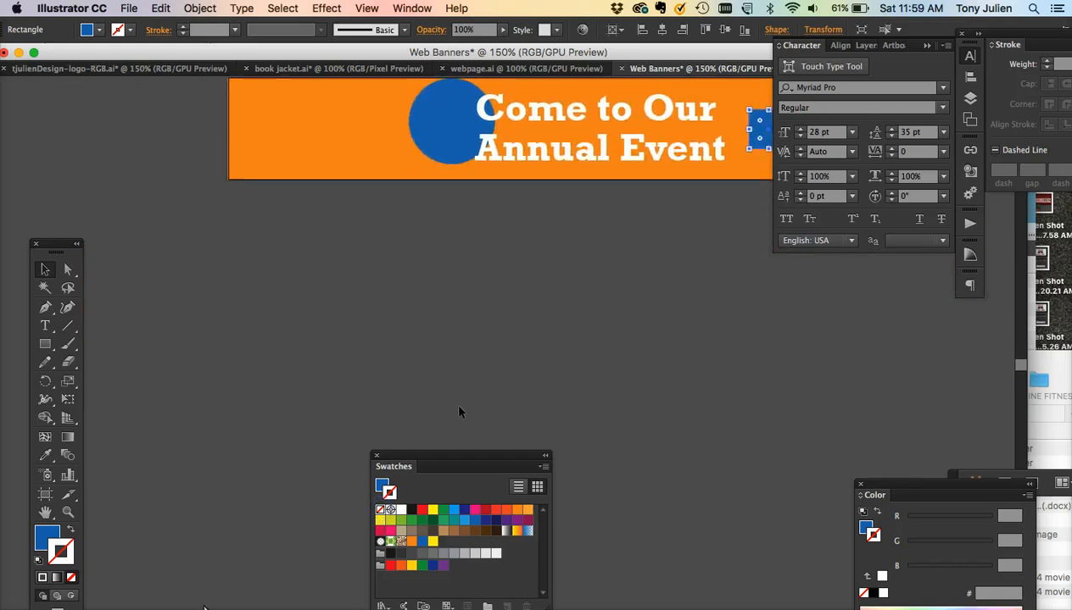
pyautogui.scroll(2, 459, 412)
pyautogui.moveTo(275, 574); pyautogui.dragTo(343, 218)
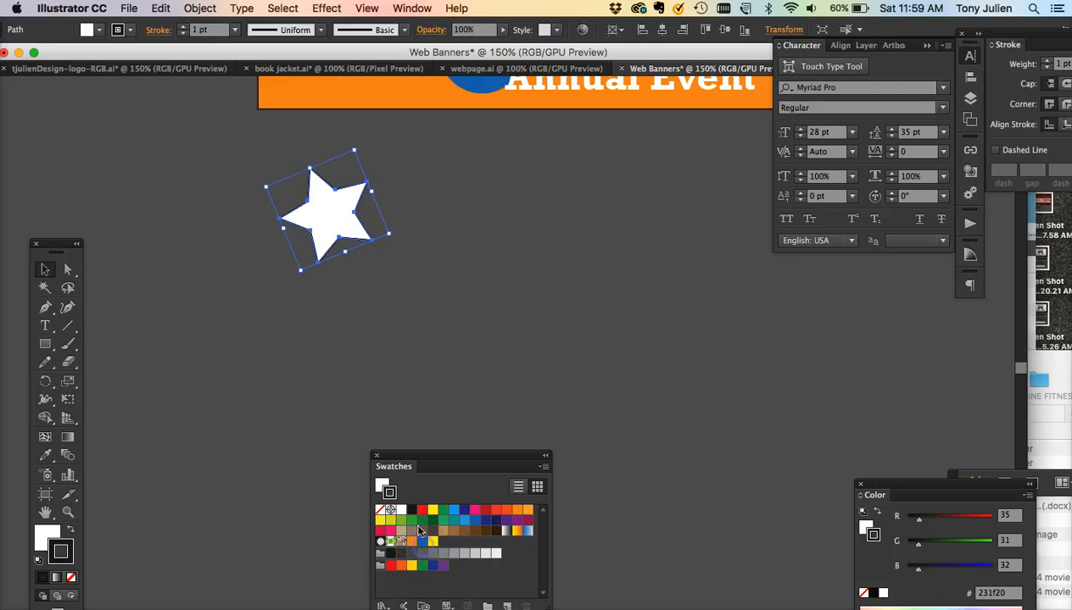
# - Fill the star with the blue swatch and remove its stroke
pyautogui.click(390, 492)
pyautogui.click(383, 485)
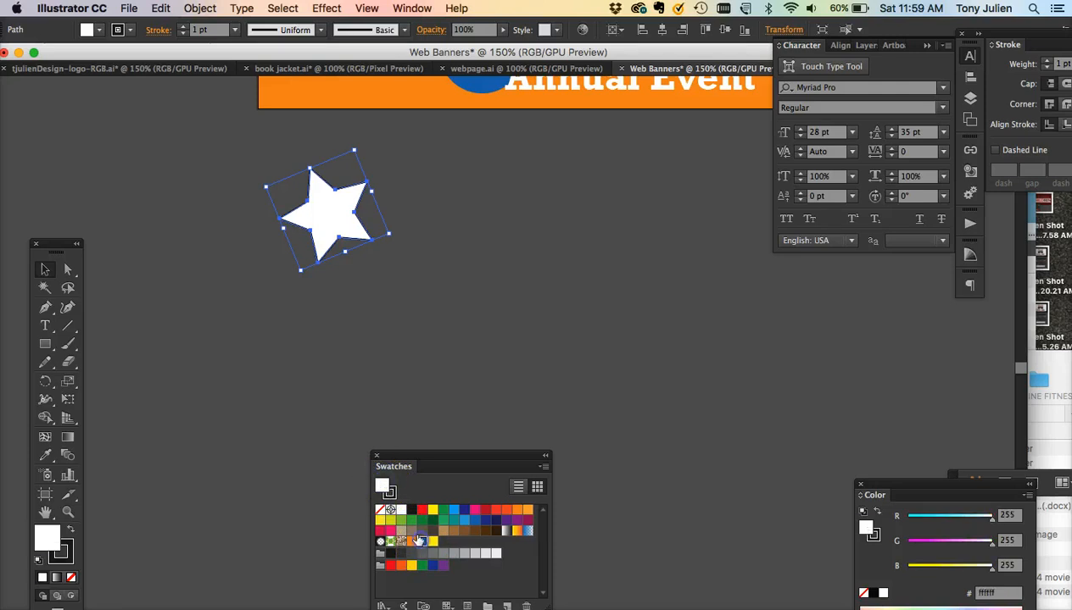
pyautogui.click(421, 541)
pyautogui.click(389, 492)
pyautogui.click(379, 511)
# - Scale the star down and move it into the banner's top-left corner
pyautogui.scroll(5, 427, 358)
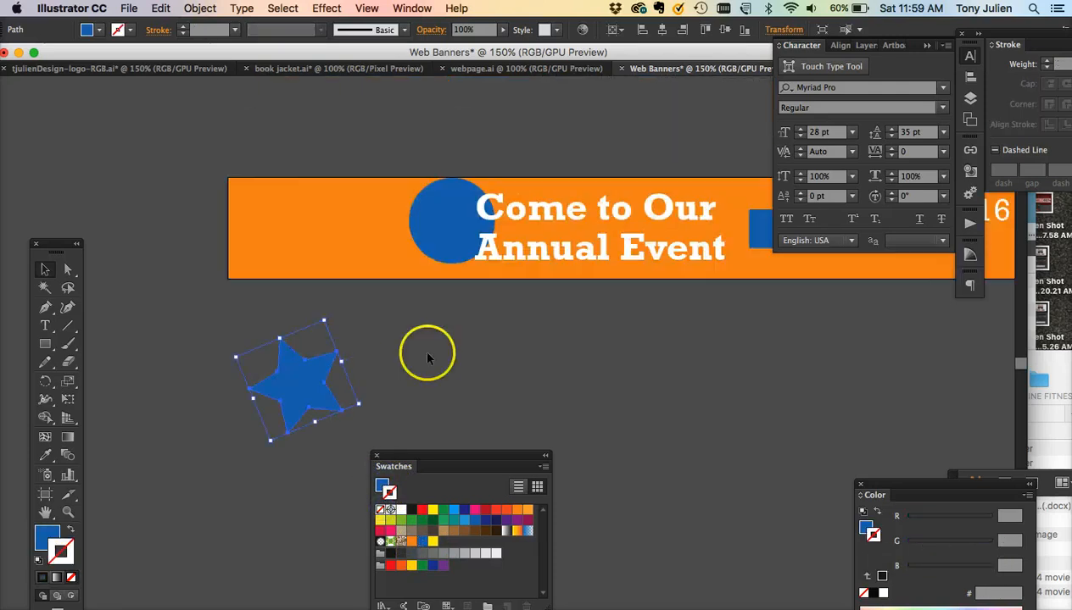
pyautogui.scroll(2, 407, 357)
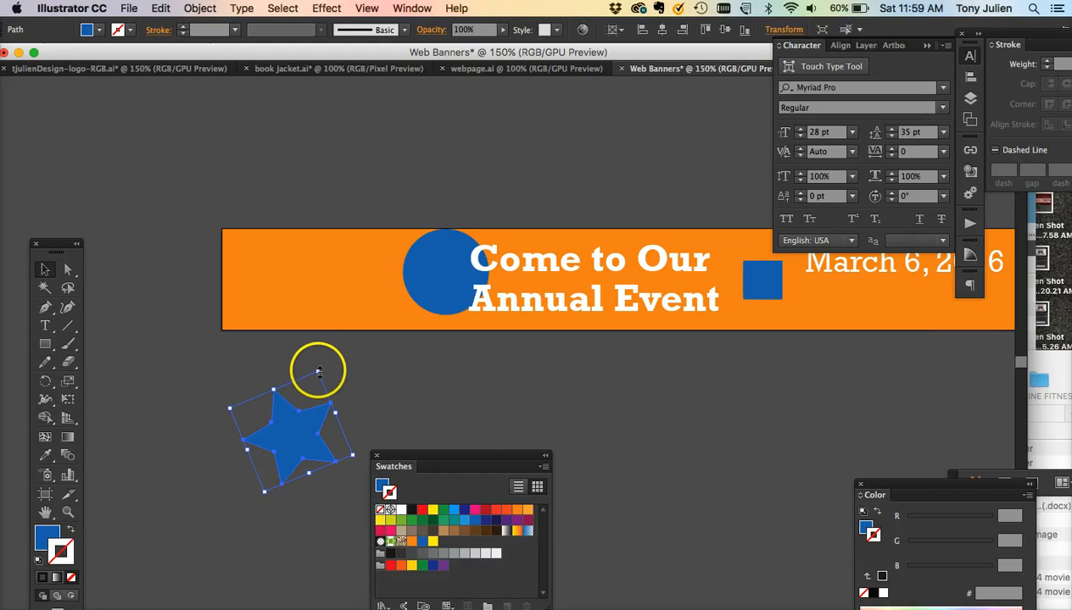
pyautogui.moveTo(317, 372); pyautogui.dragTo(312, 426)
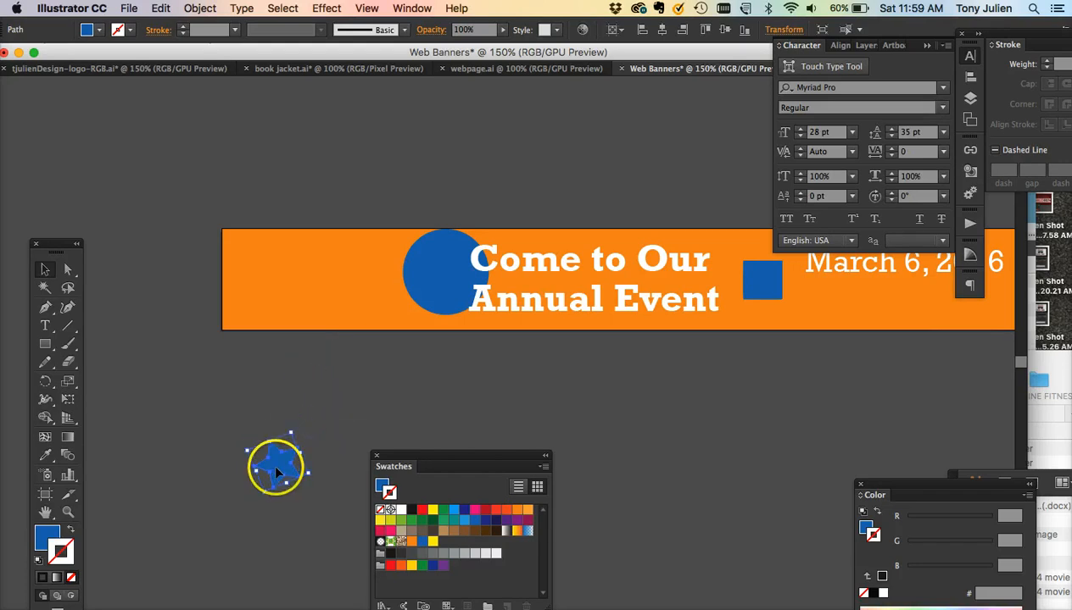
pyautogui.moveTo(276, 469); pyautogui.dragTo(253, 261)
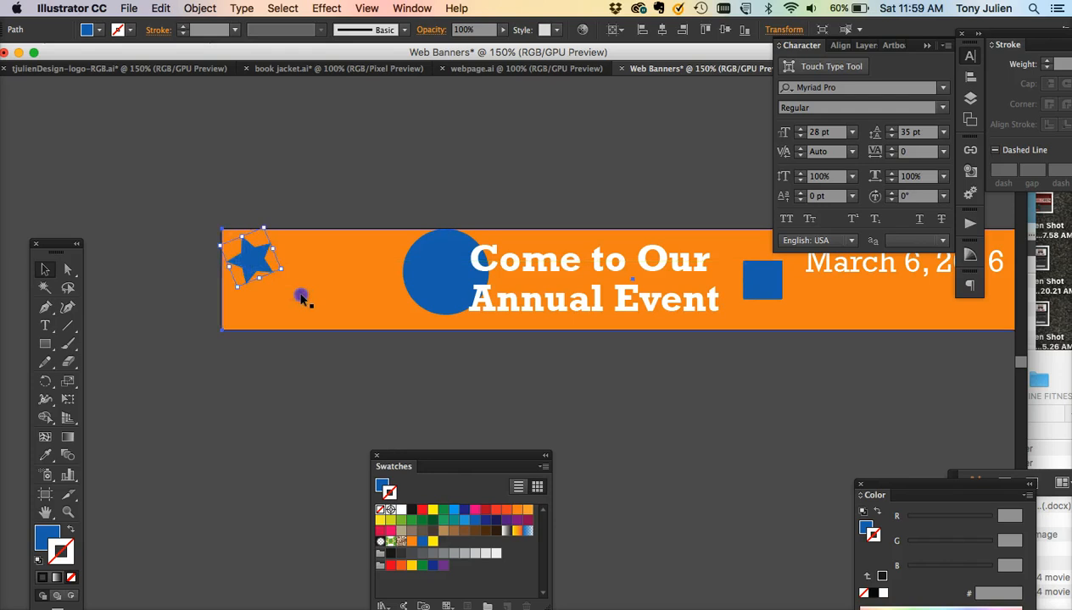
pyautogui.click(301, 297)
# - Narrow the headline's text frame so it no longer overlaps the blue square
pyautogui.hscroll(5, 310, 355)
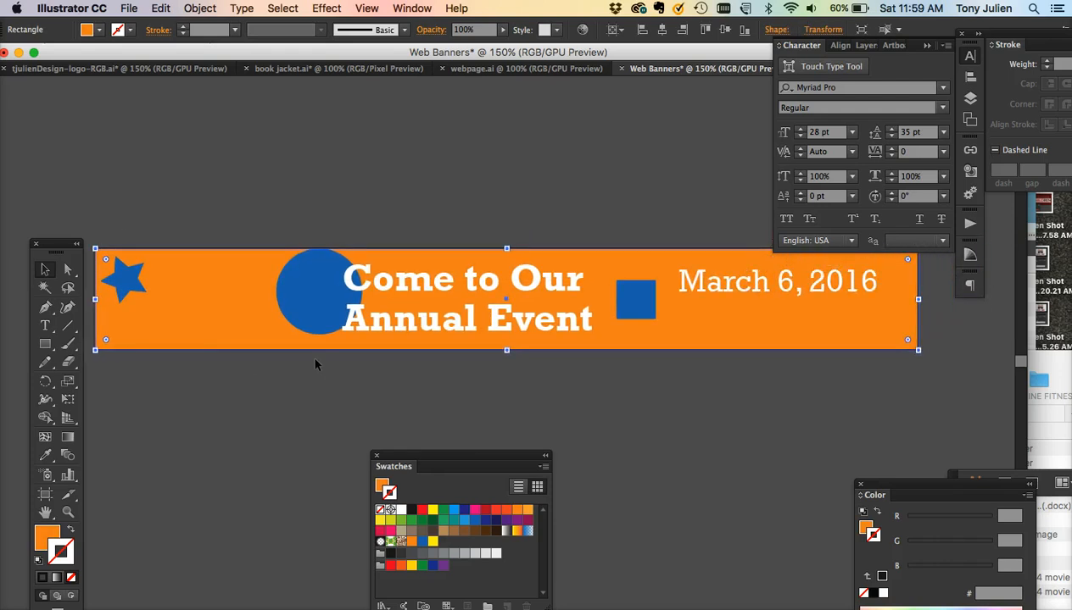
pyautogui.hscroll(2, 314, 365)
pyautogui.click(603, 313)
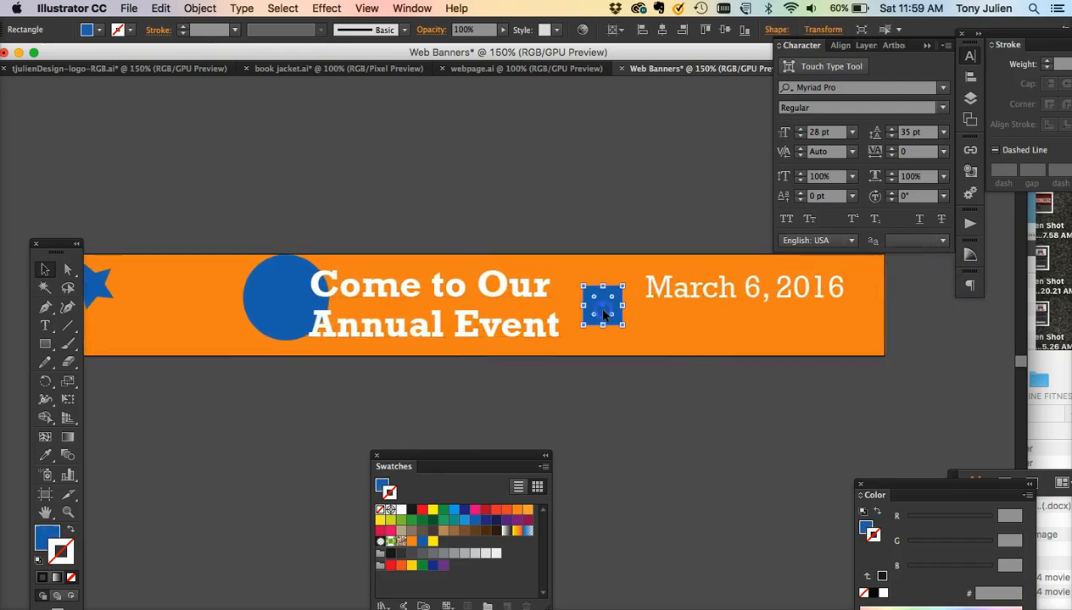
pyautogui.hscroll(3, 603, 310)
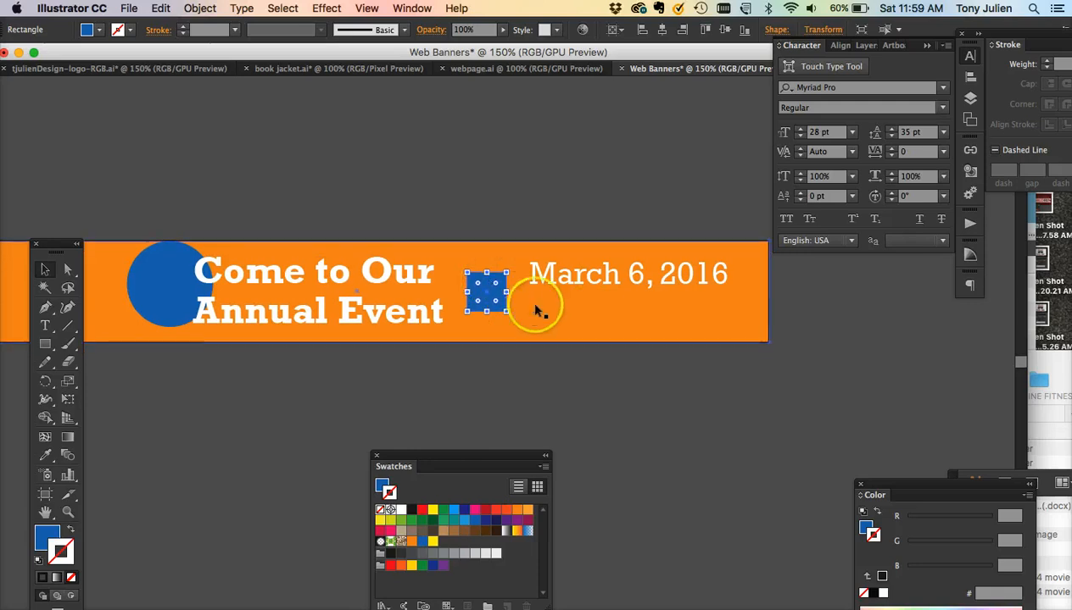
pyautogui.click(500, 292)
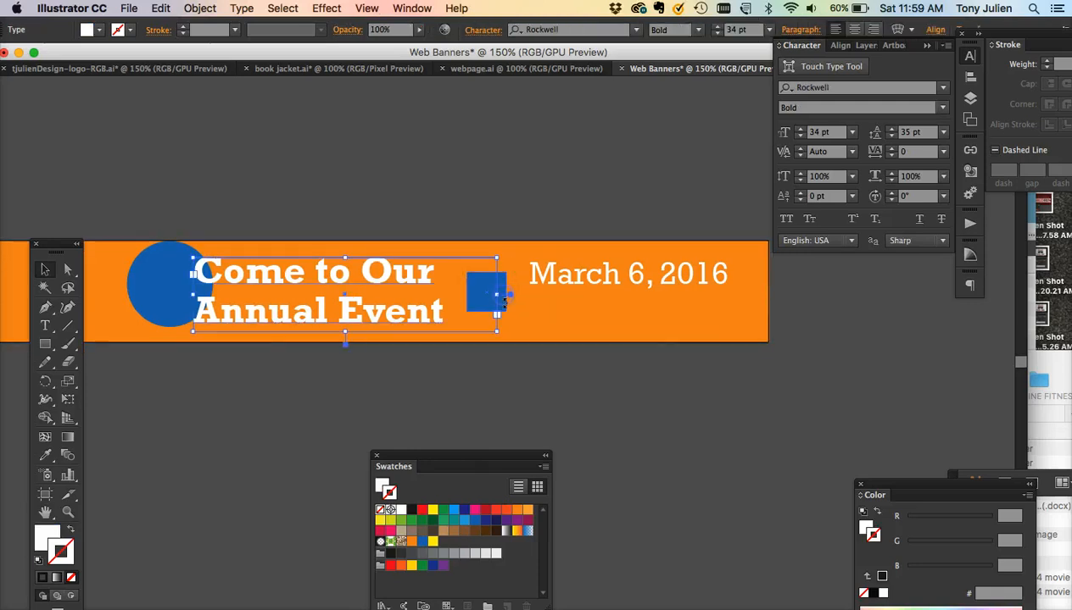
pyautogui.click(504, 307)
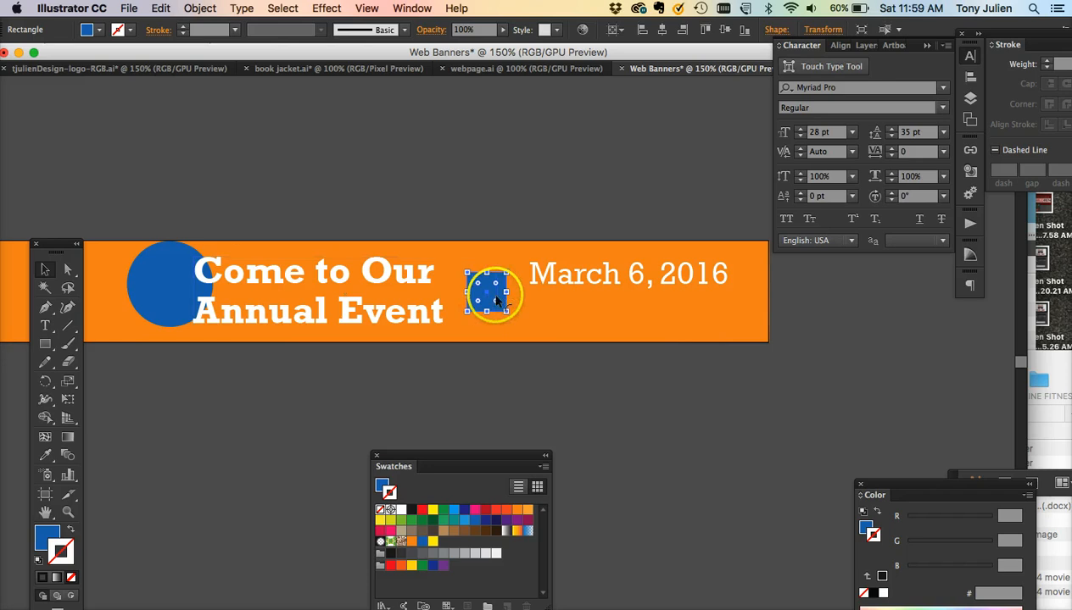
pyautogui.click(425, 280)
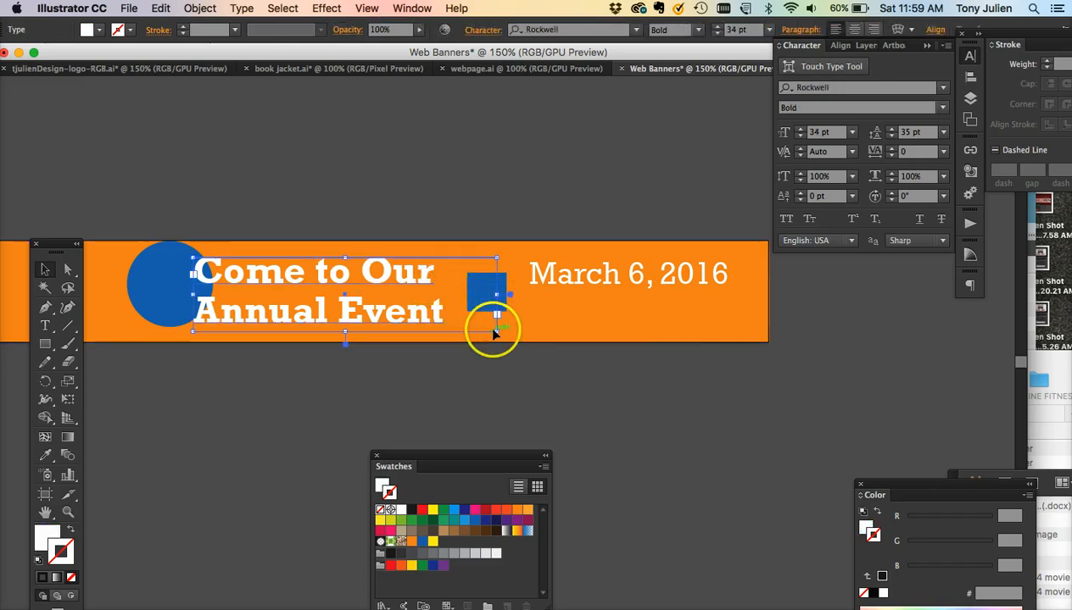
pyautogui.moveTo(497, 331); pyautogui.dragTo(459, 329)
# - Stretch the blue square into a wide bar about 175 × 35 px beneath the date
pyautogui.click(479, 312)
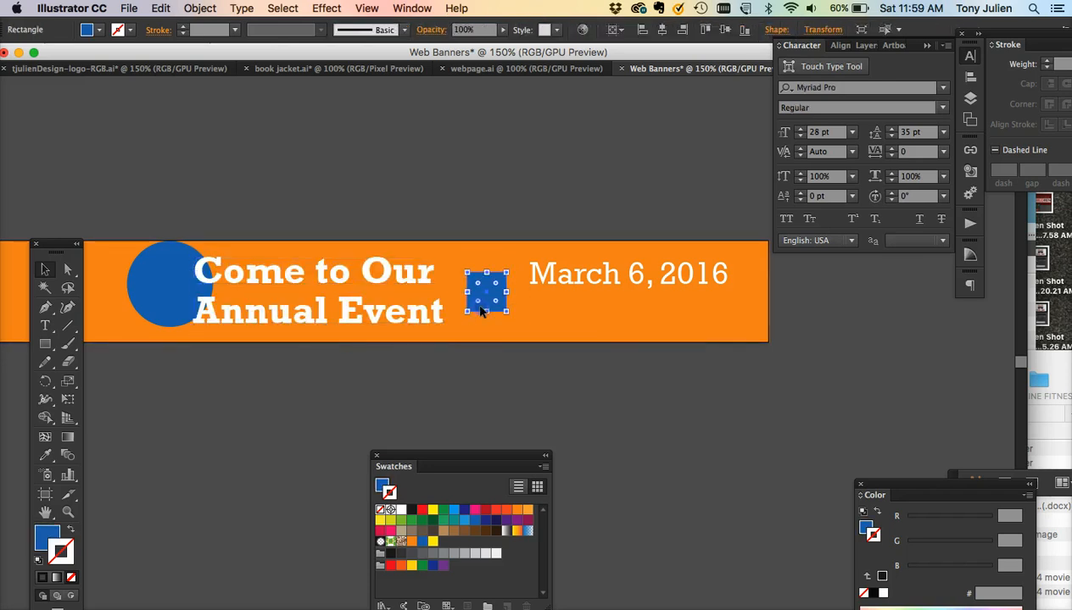
pyautogui.moveTo(487, 295); pyautogui.dragTo(726, 319)
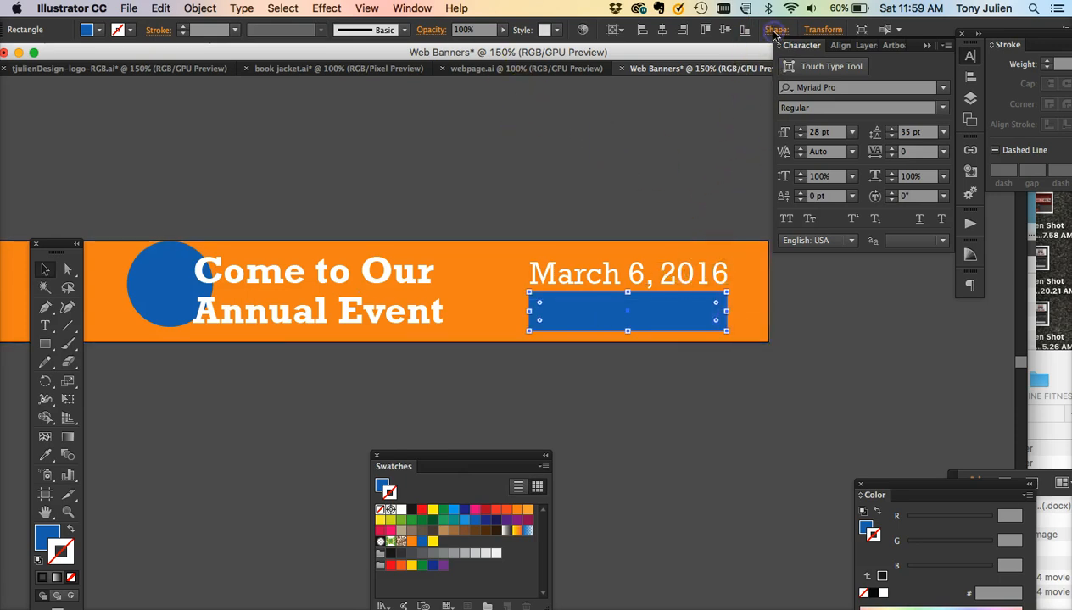
# - Try to round the blue bar's corners to 6 px
pyautogui.click(775, 31)
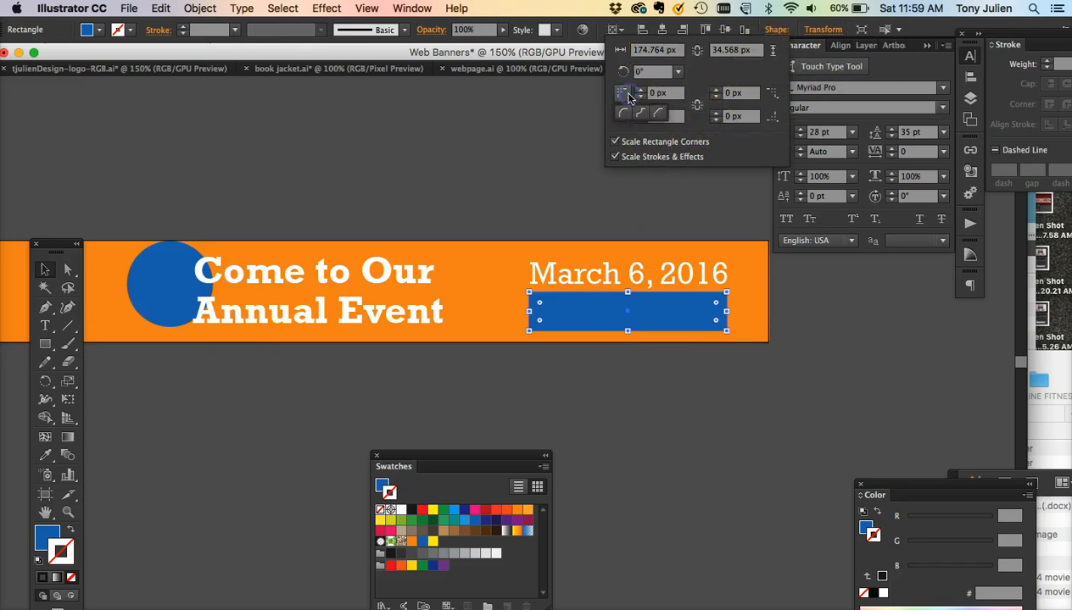
pyautogui.click(626, 113)
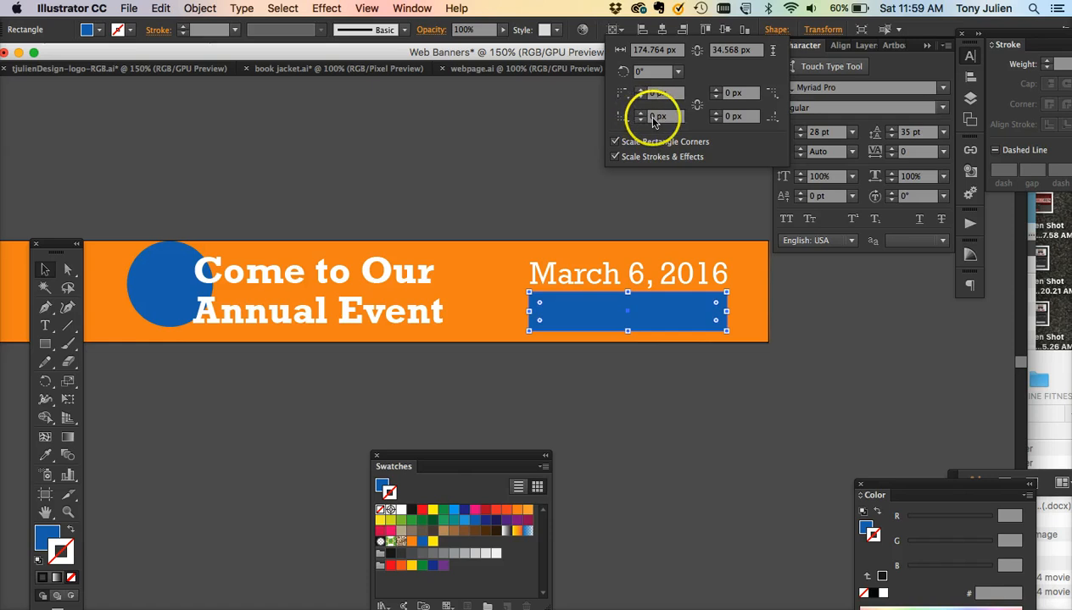
pyautogui.click(624, 95)
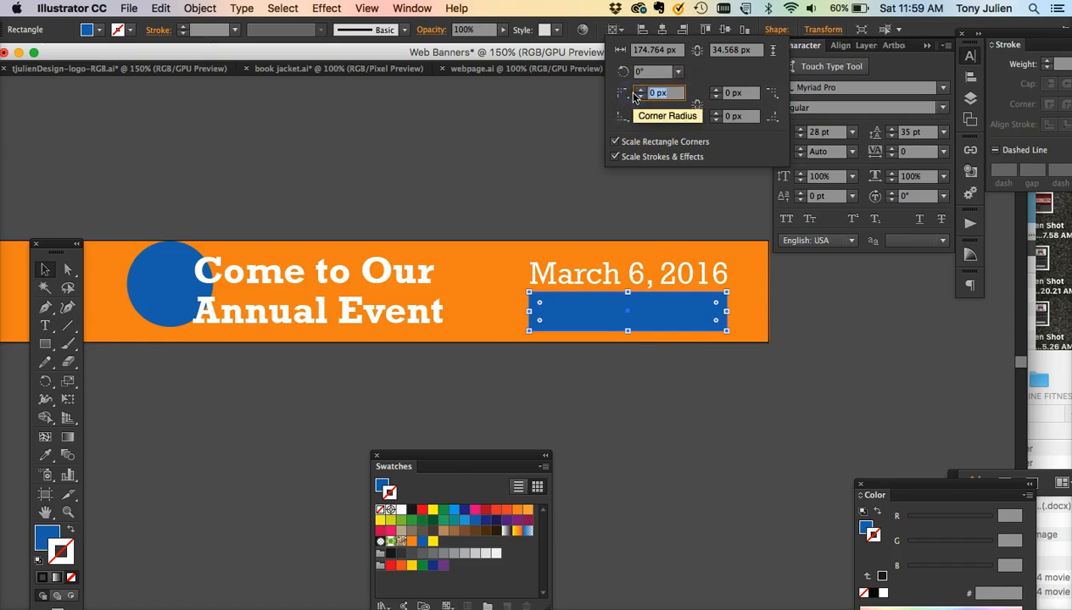
pyautogui.press('Tab')
pyautogui.click(701, 106)
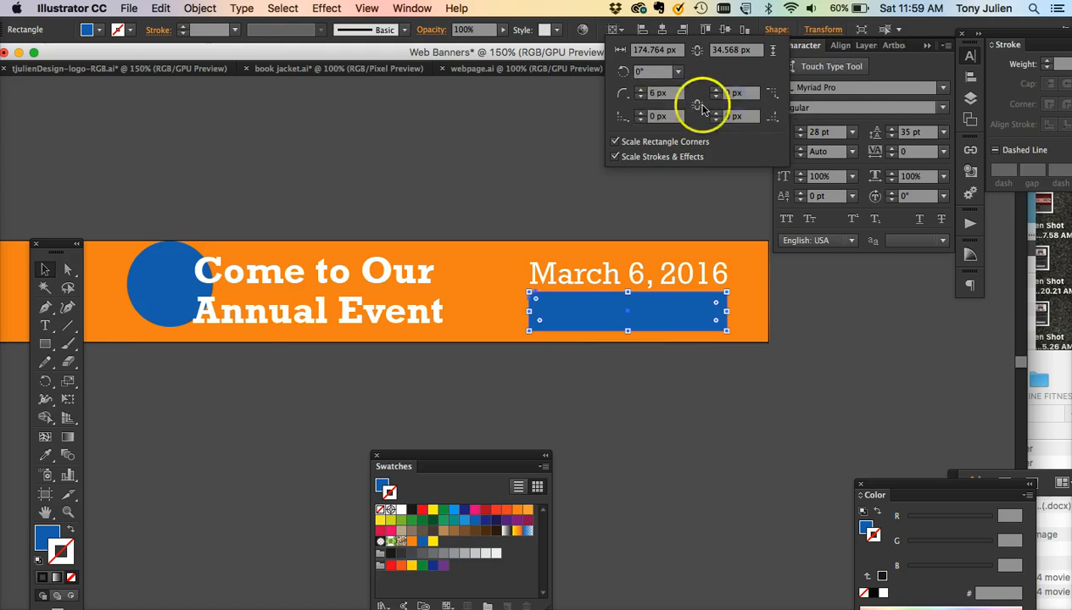
pyautogui.click(640, 119)
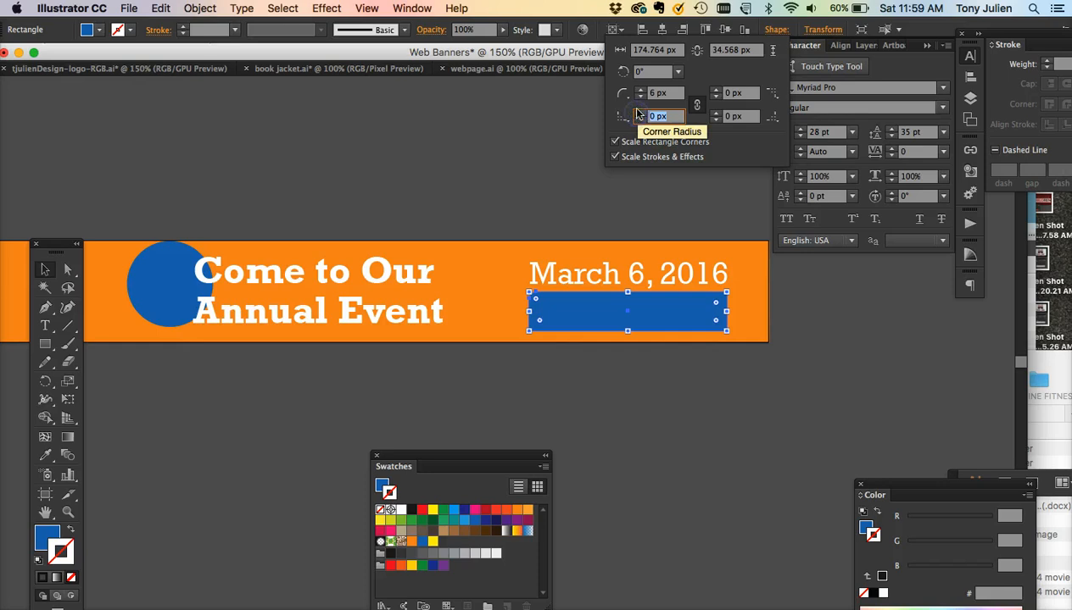
pyautogui.write('6')
pyautogui.click(645, 129)
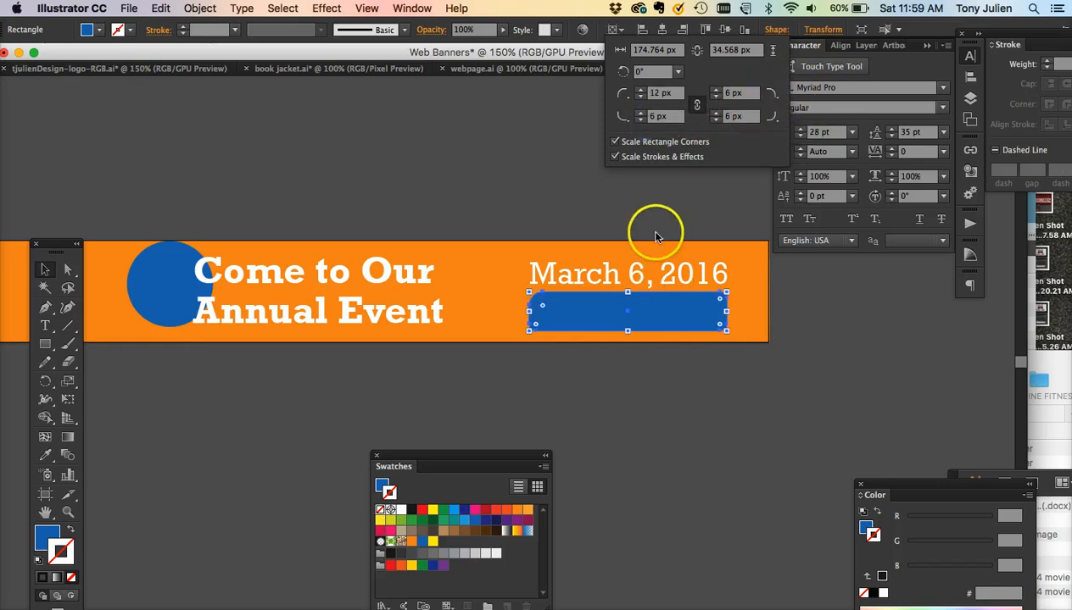
pyautogui.doubleClick(651, 95)
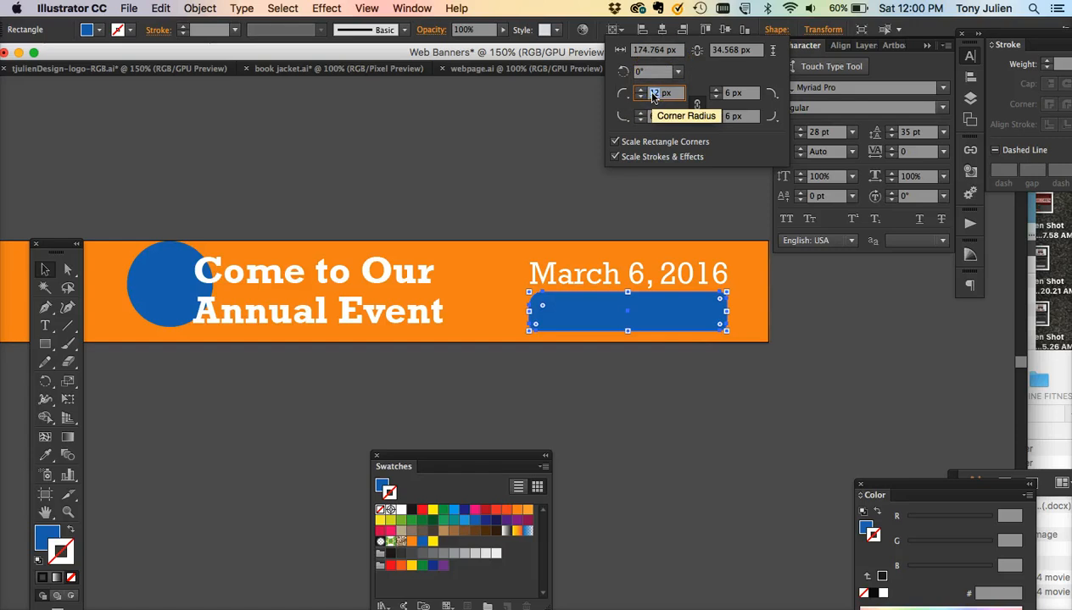
pyautogui.press('Return')
pyautogui.click(667, 351)
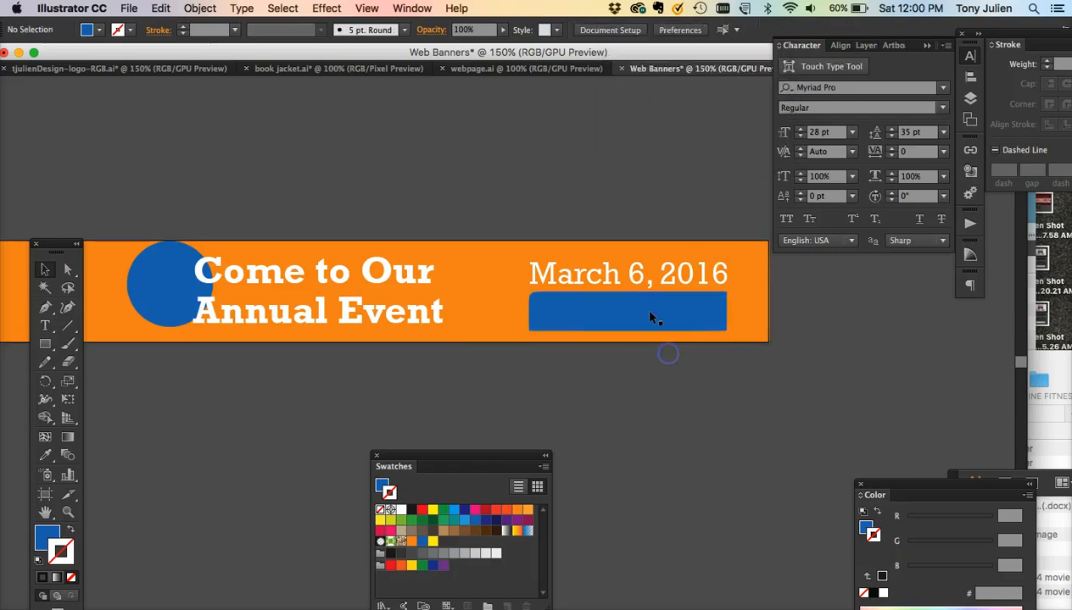
# - Round all four corners of the blue bar to 6 px with the radii linked
pyautogui.click(647, 308)
pyautogui.click(773, 31)
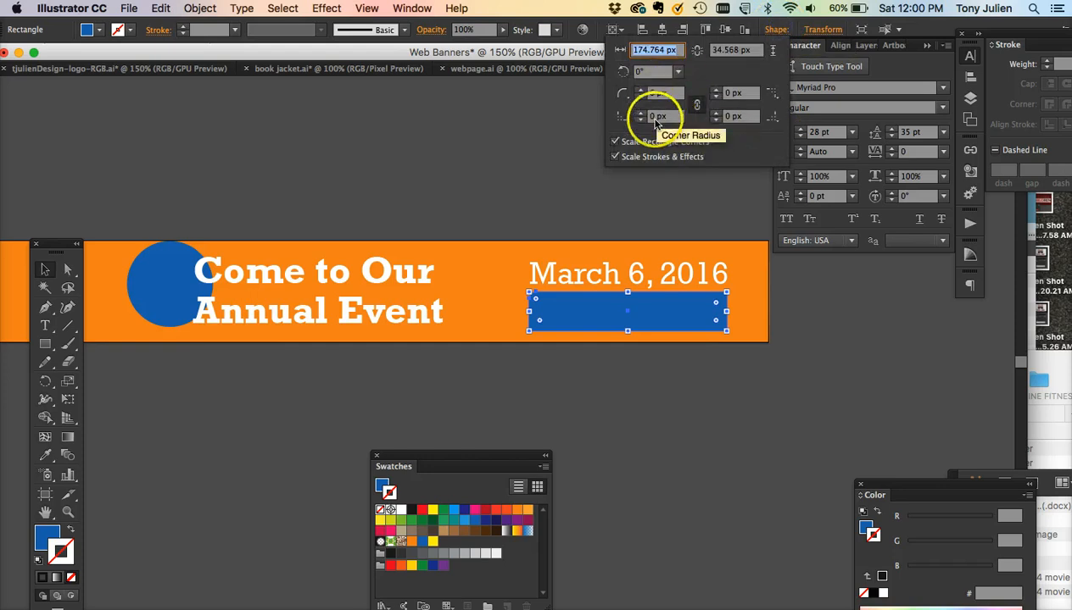
pyautogui.click(695, 105)
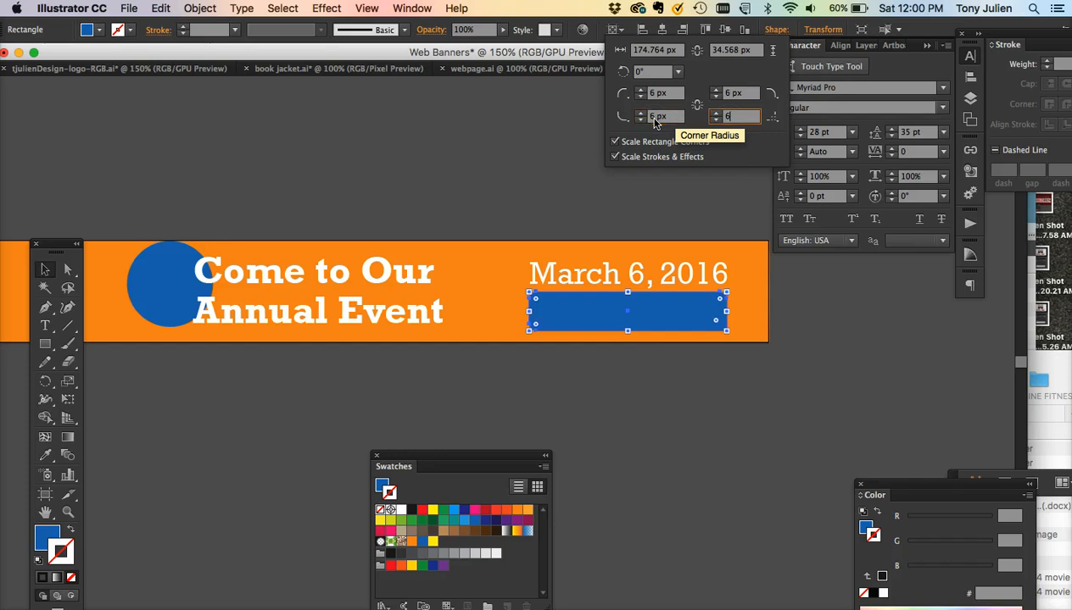
pyautogui.click(652, 186)
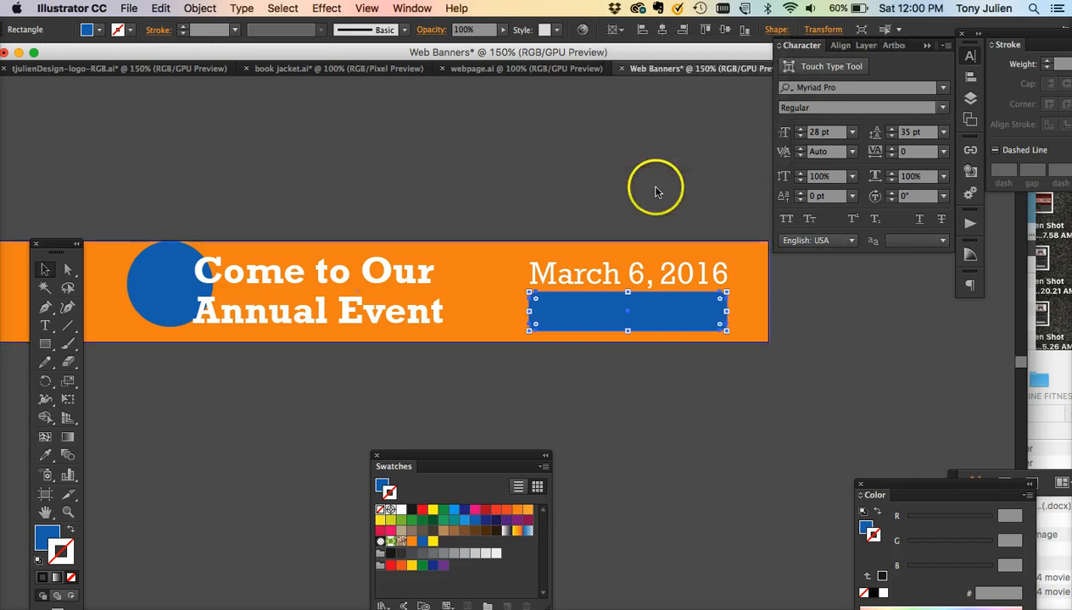
pyautogui.click(617, 218)
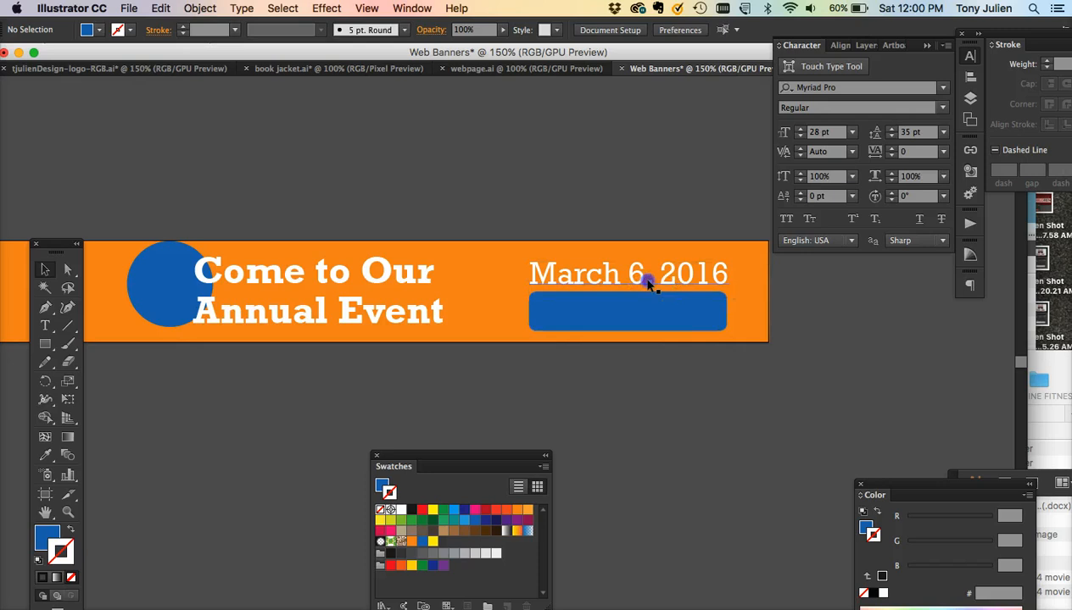
# - Duplicate the date text and place the copy on top of the blue bar
pyautogui.click(649, 286)
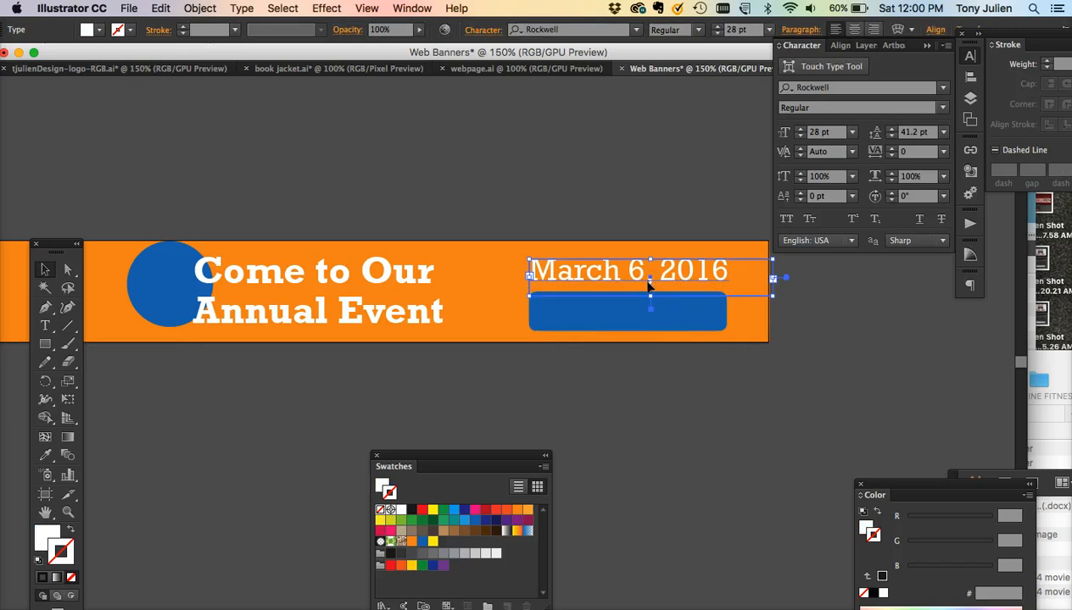
pyautogui.click(620, 353)
pyautogui.click(672, 325)
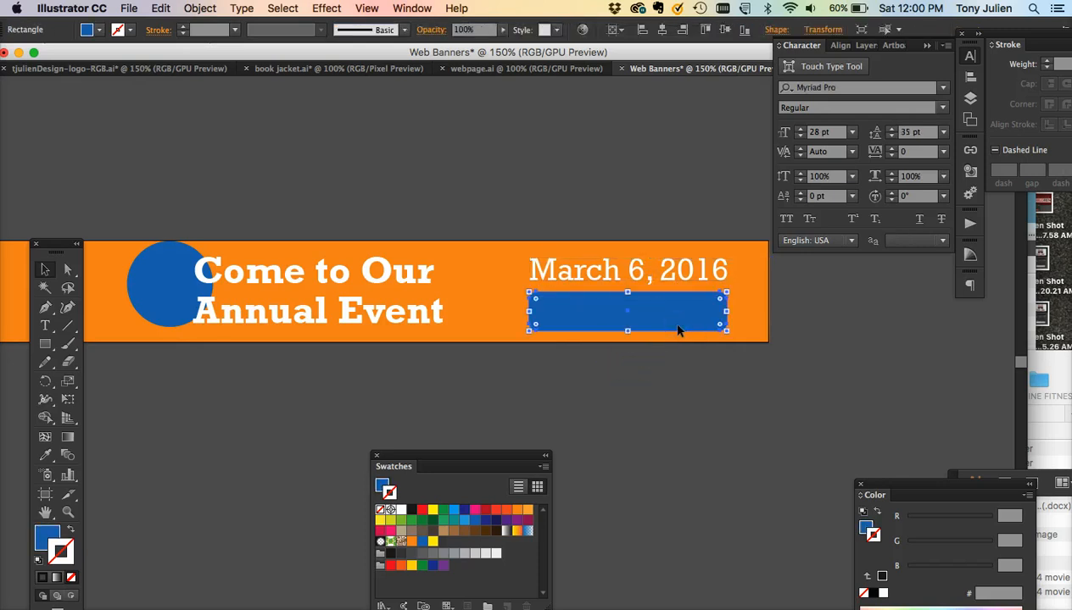
pyautogui.press('super+equal')
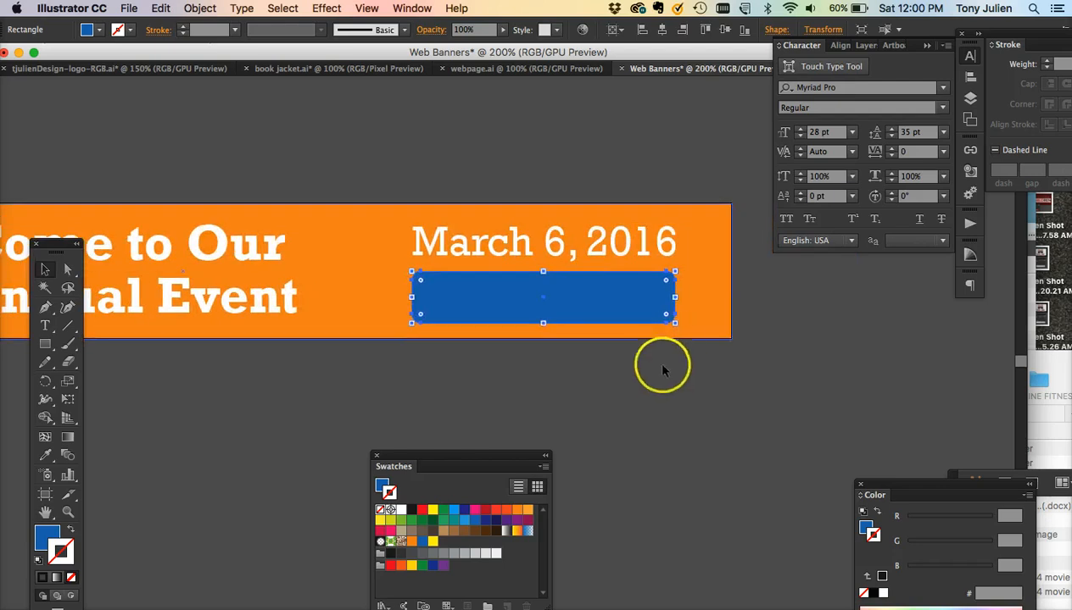
pyautogui.click(551, 243)
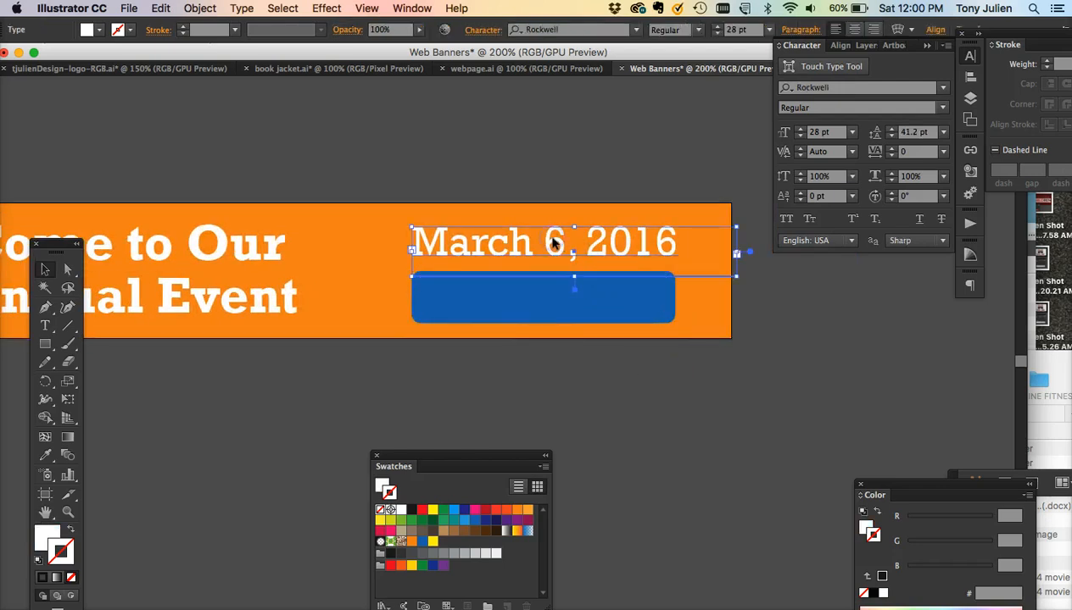
pyautogui.moveTo(553, 243); pyautogui.dragTo(555, 300)
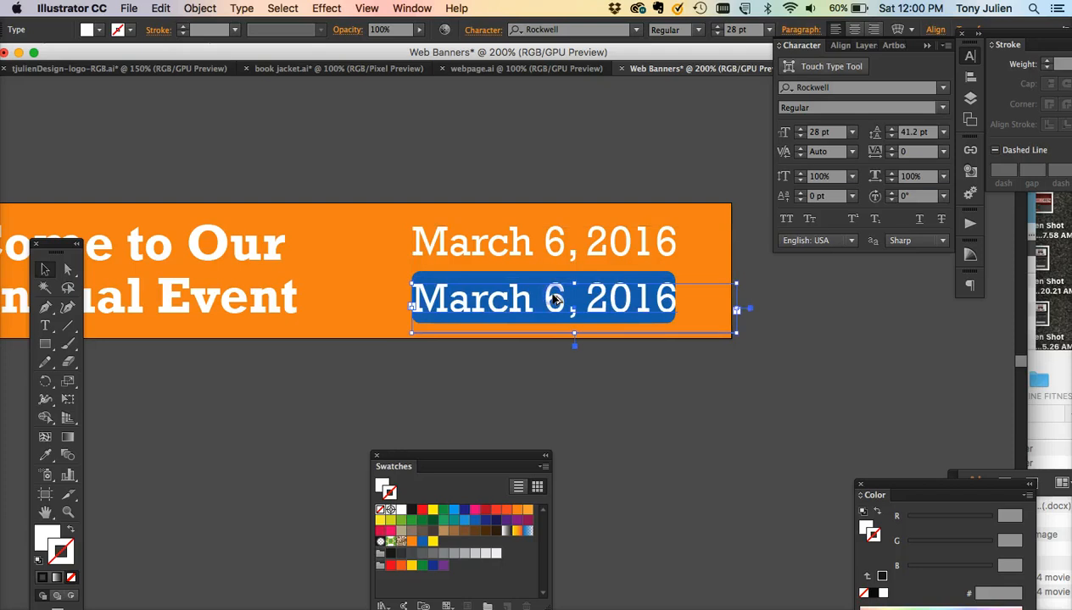
# - Reduce the copied date text to 24 pt and center-align it
pyautogui.press('super+shift+comma')
pyautogui.press('super+shift+comma')
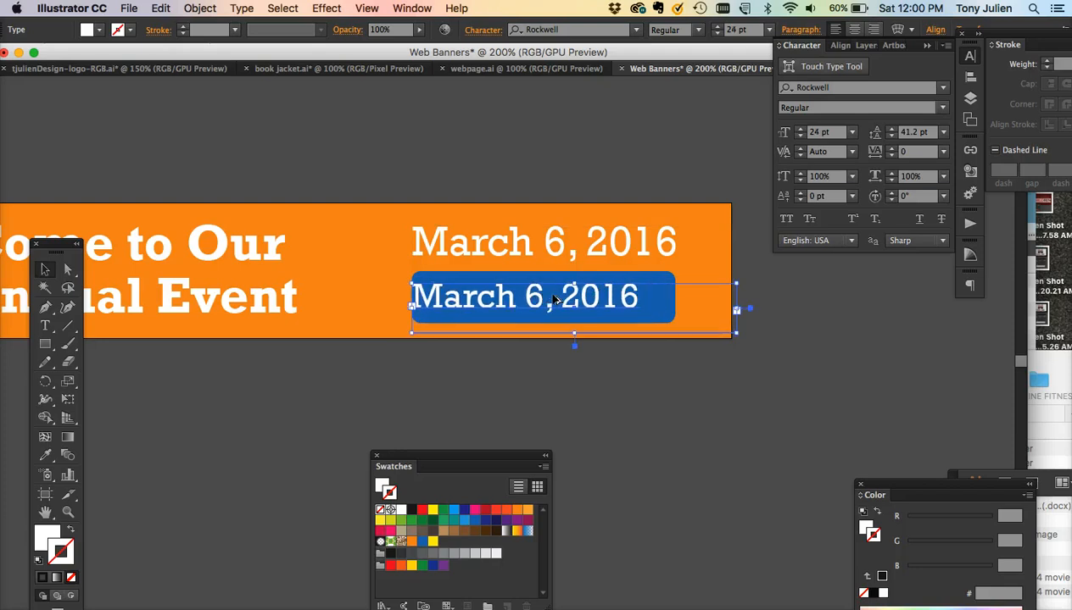
pyautogui.click(853, 29)
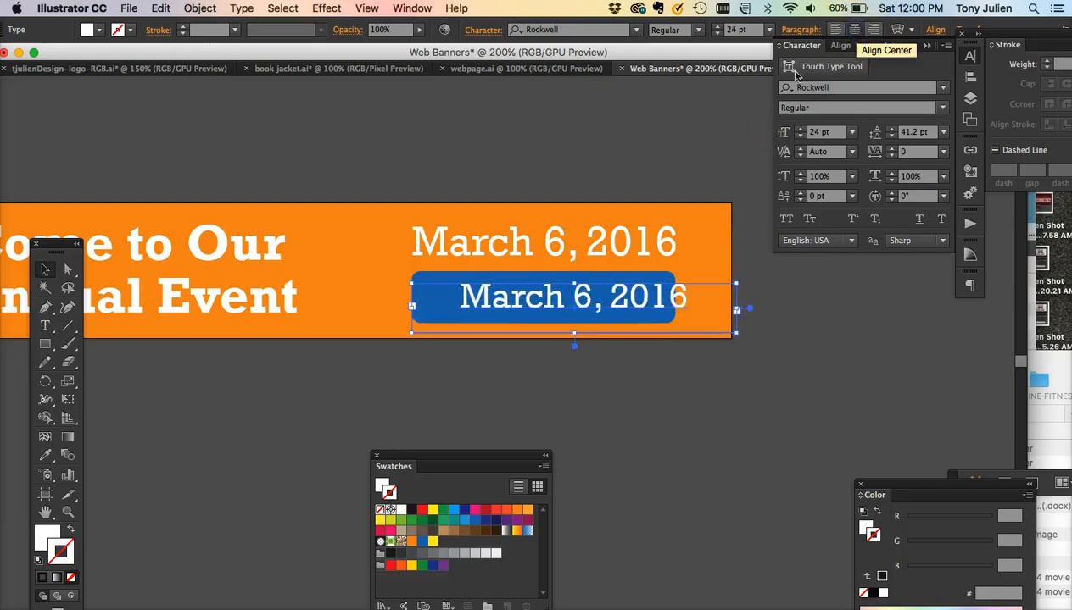
# - Narrow the copied text frame to match the blue bar's width
pyautogui.moveTo(740, 335); pyautogui.dragTo(677, 328)
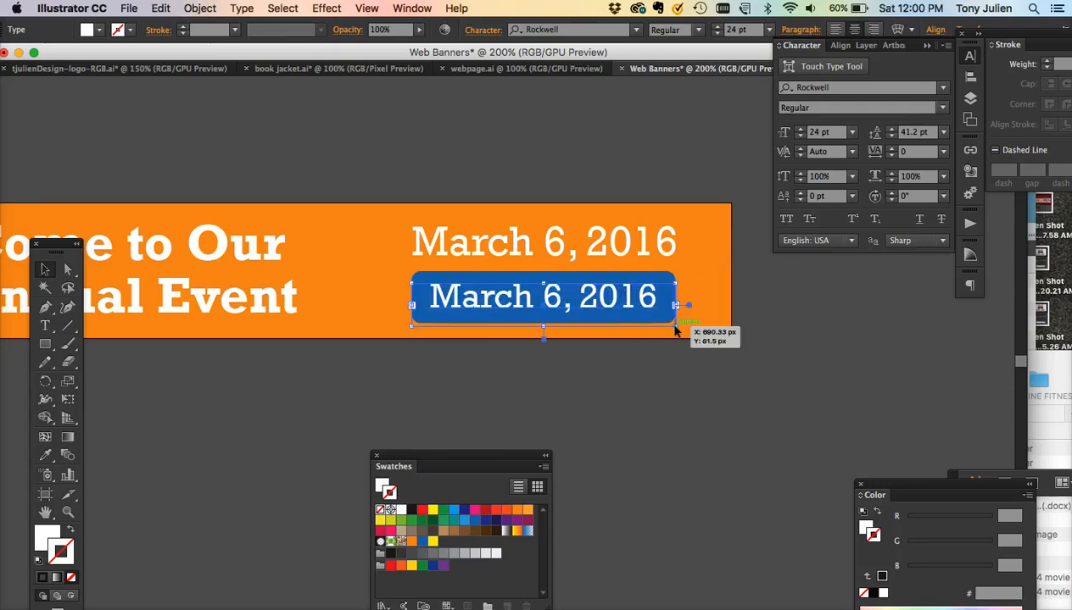
pyautogui.click(40, 267)
pyautogui.click(566, 372)
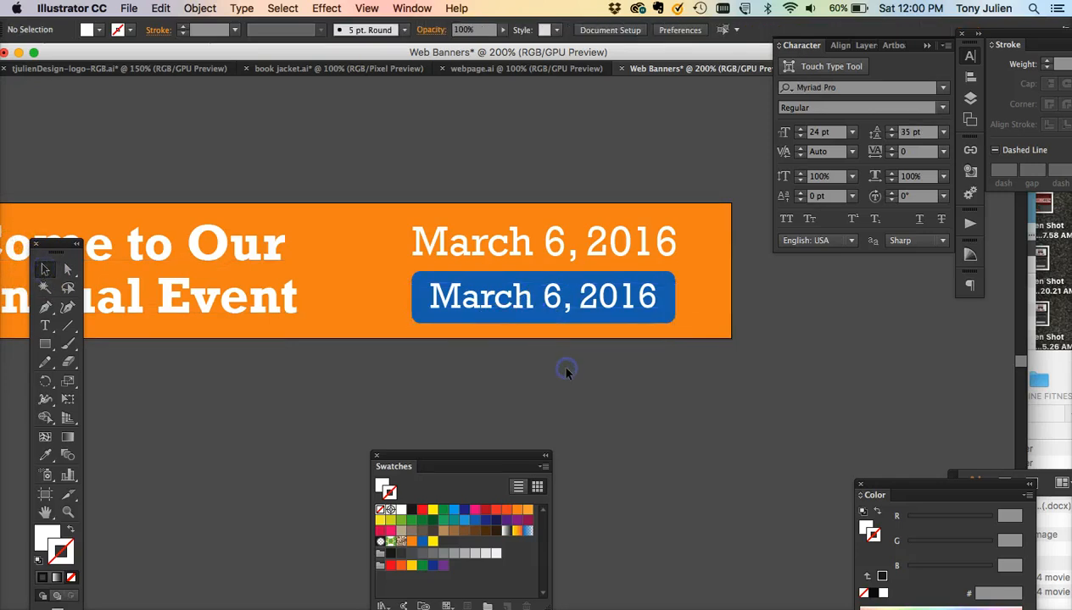
# - Replace the copied text on the bar with "REGISTER NOW"
pyautogui.tripleClick(532, 305)
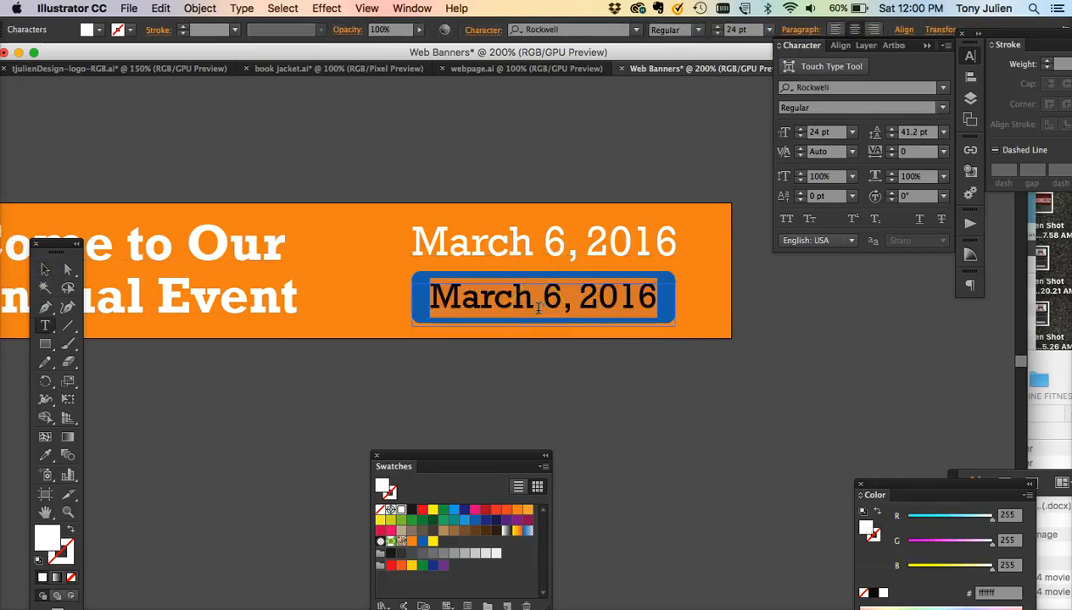
pyautogui.write('REH')
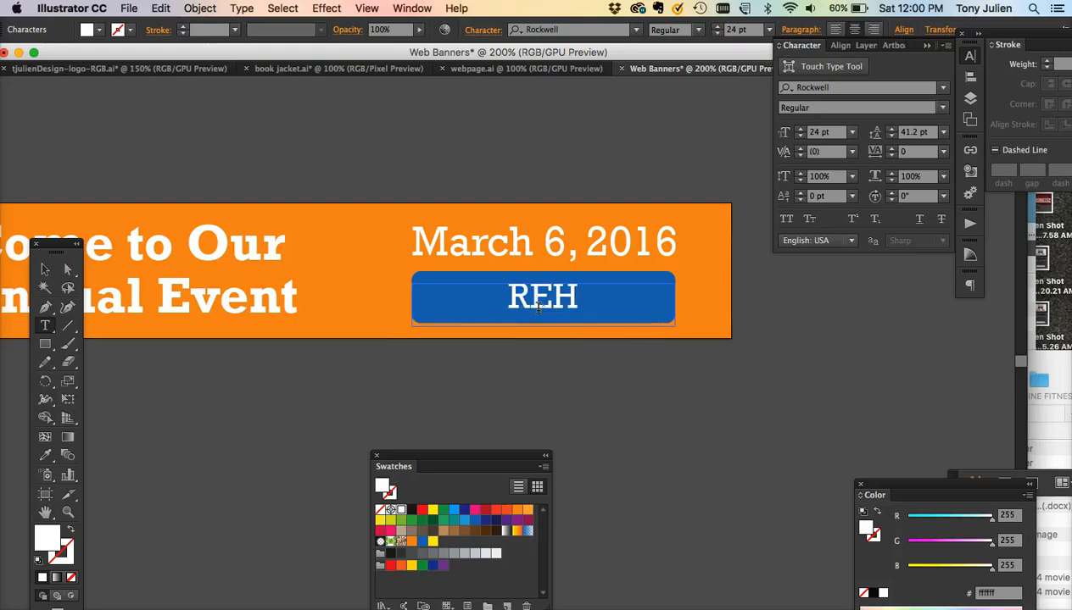
pyautogui.press('BackSpace')
pyautogui.write('GISTER N')
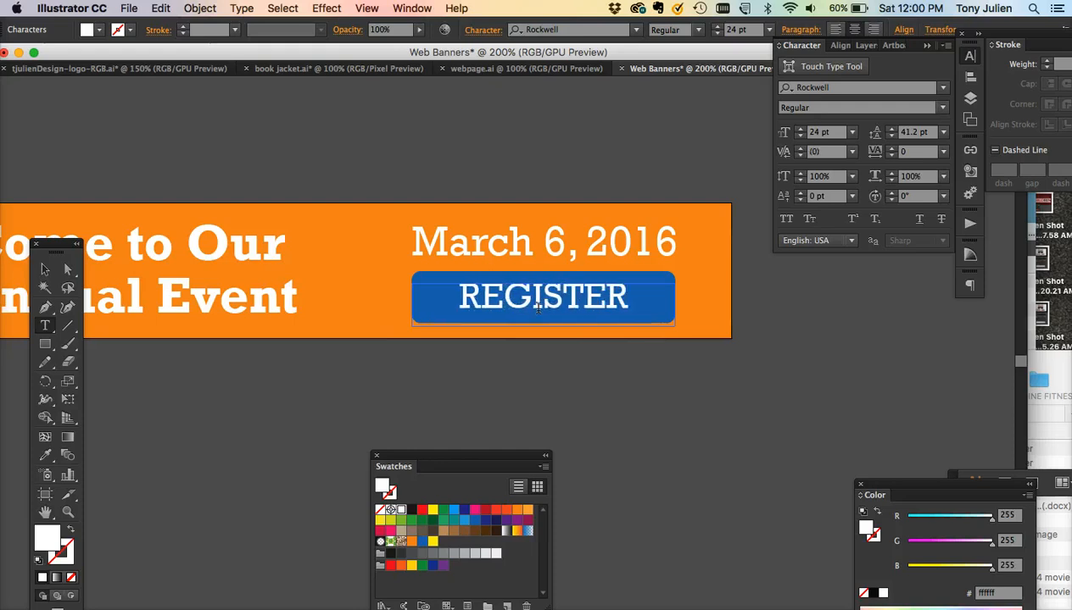
pyautogui.press('BackSpace')
pyautogui.press('BackSpace')
# - Set the button text to Rockwell Bold at 18 pt
pyautogui.doubleClick(537, 307)
pyautogui.press('super+shift+comma')
pyautogui.press('super+shift+comma')
pyautogui.press('super+shift+comma')
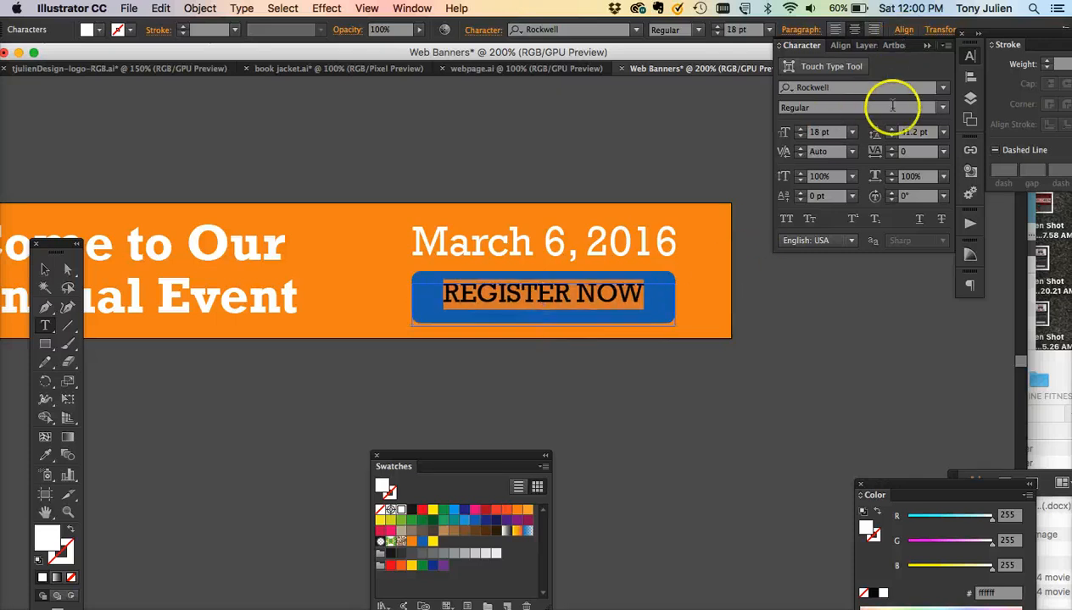
pyautogui.click(943, 110)
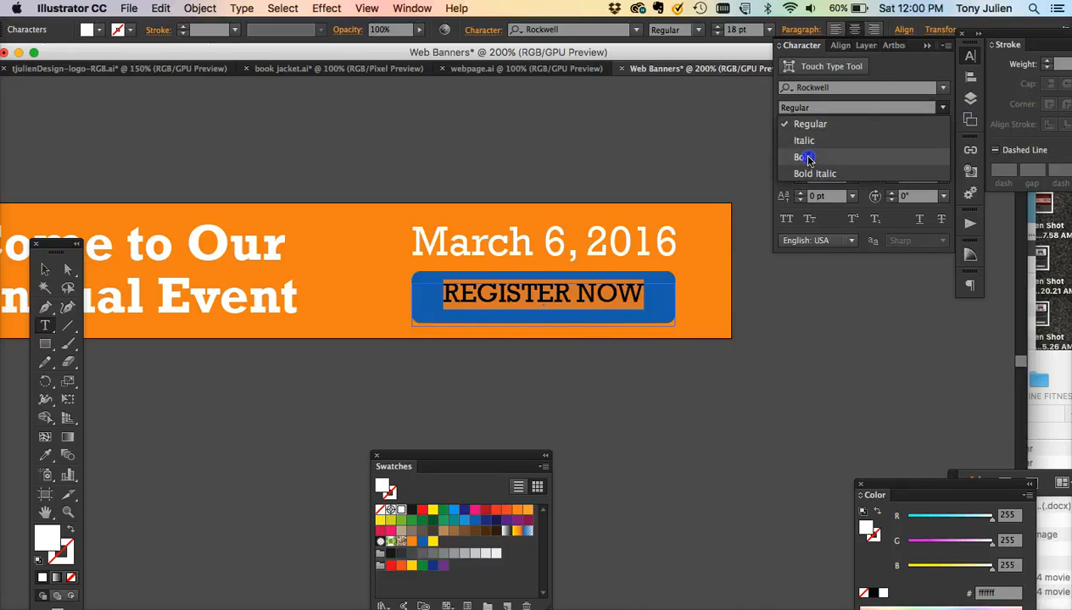
pyautogui.click(802, 159)
pyautogui.click(46, 270)
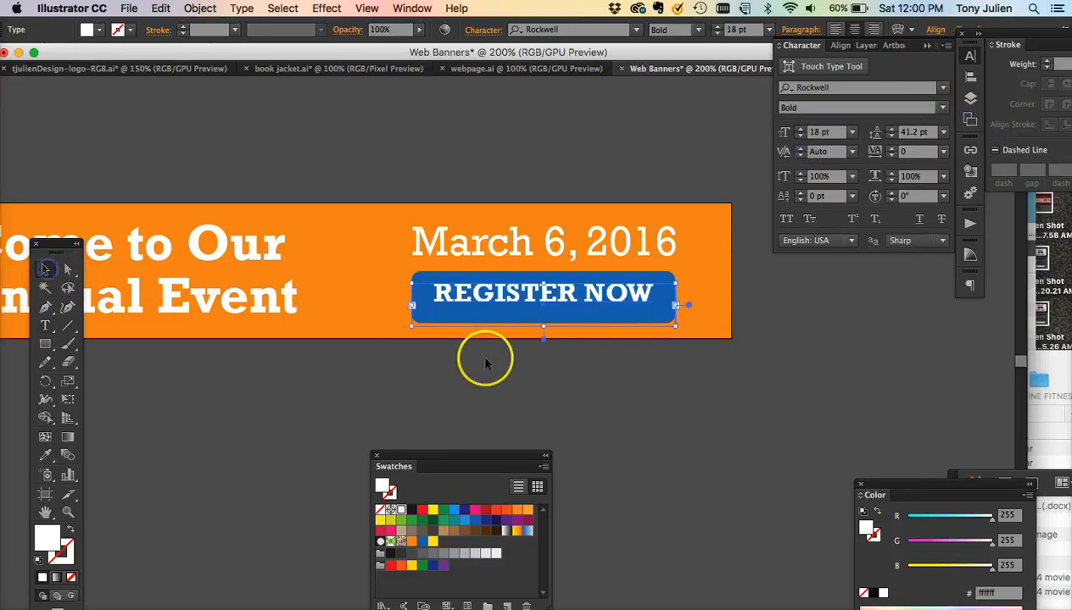
pyautogui.click(677, 434)
# - Nudge the blue circle slightly down and to the right
pyautogui.press('super+minus')
pyautogui.hscroll(-10, 678, 439)
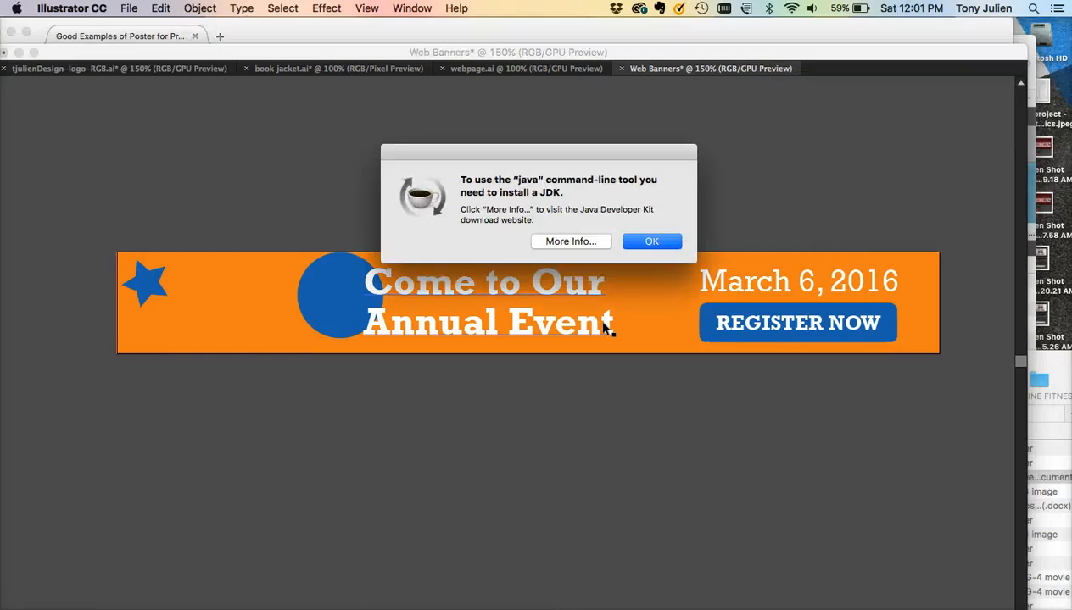
pyautogui.click(664, 242)
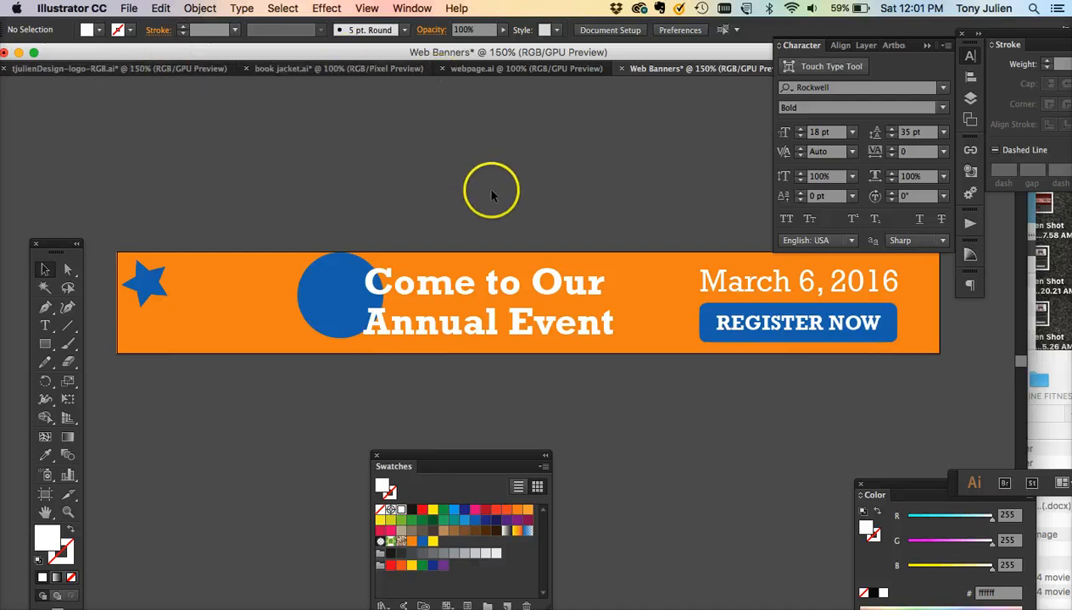
pyautogui.click(344, 293)
pyautogui.press('Down')
pyautogui.press('Down')
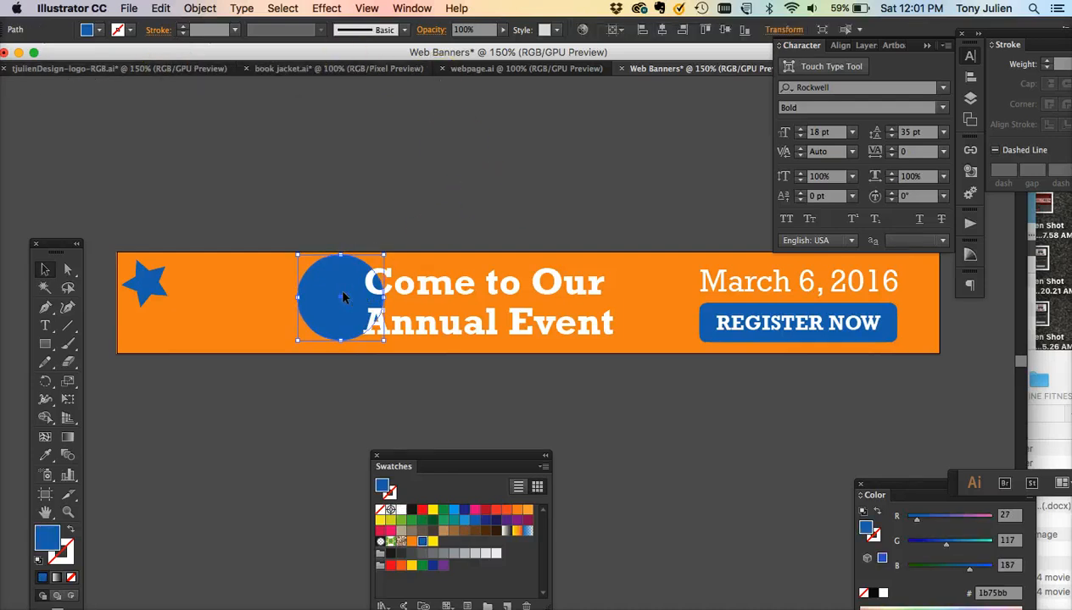
pyautogui.press('Right')
pyautogui.press('Right')
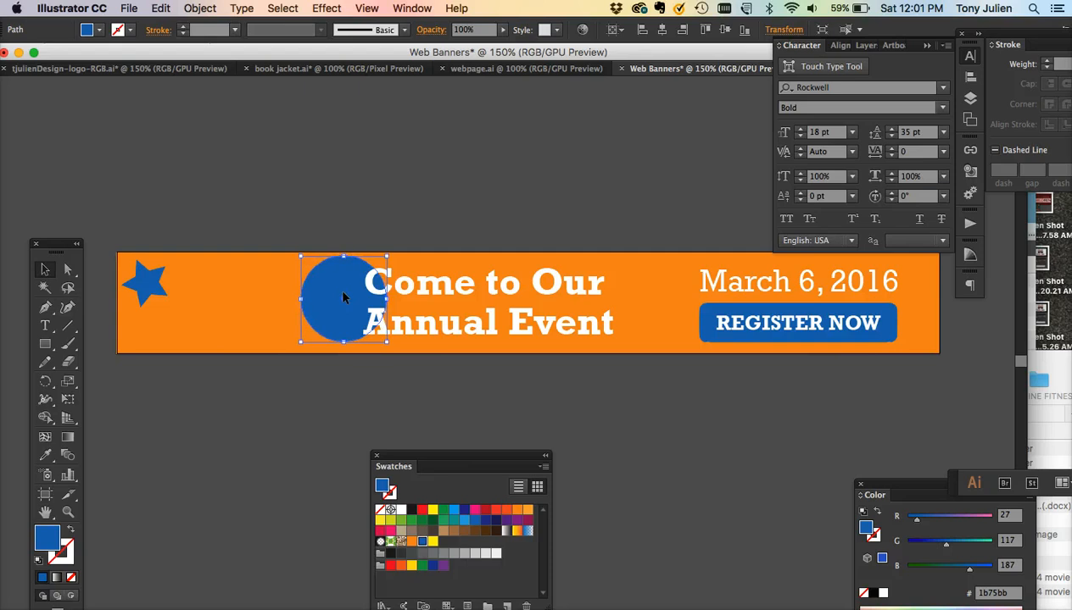
pyautogui.click(429, 229)
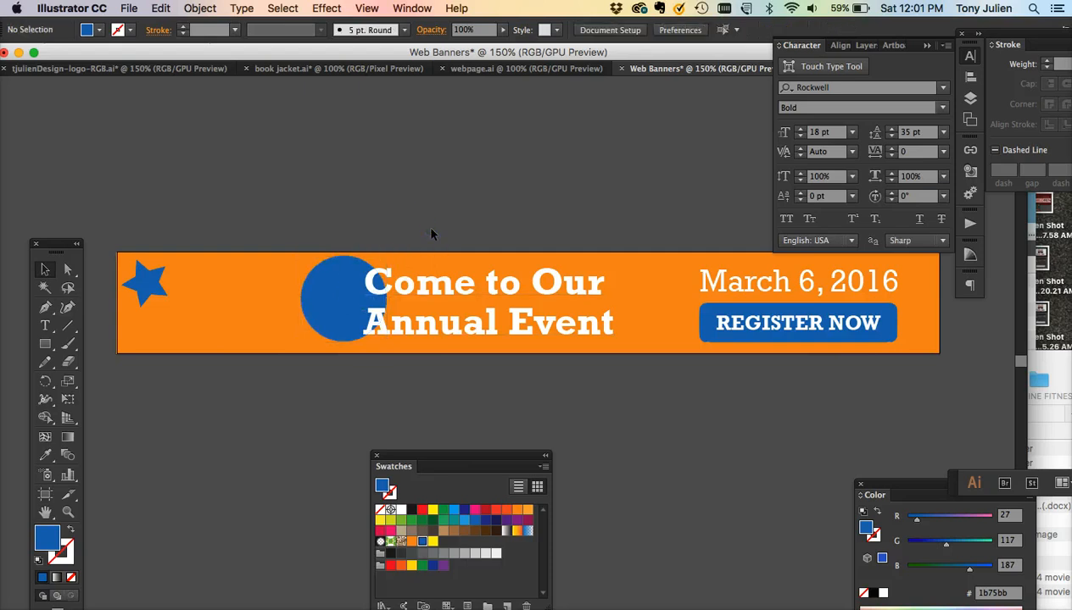
# - Move the blue circle and headline together to the right
pyautogui.click(433, 282)
pyautogui.keyDown('shift'); pyautogui.click(319, 305); pyautogui.keyUp('shift')
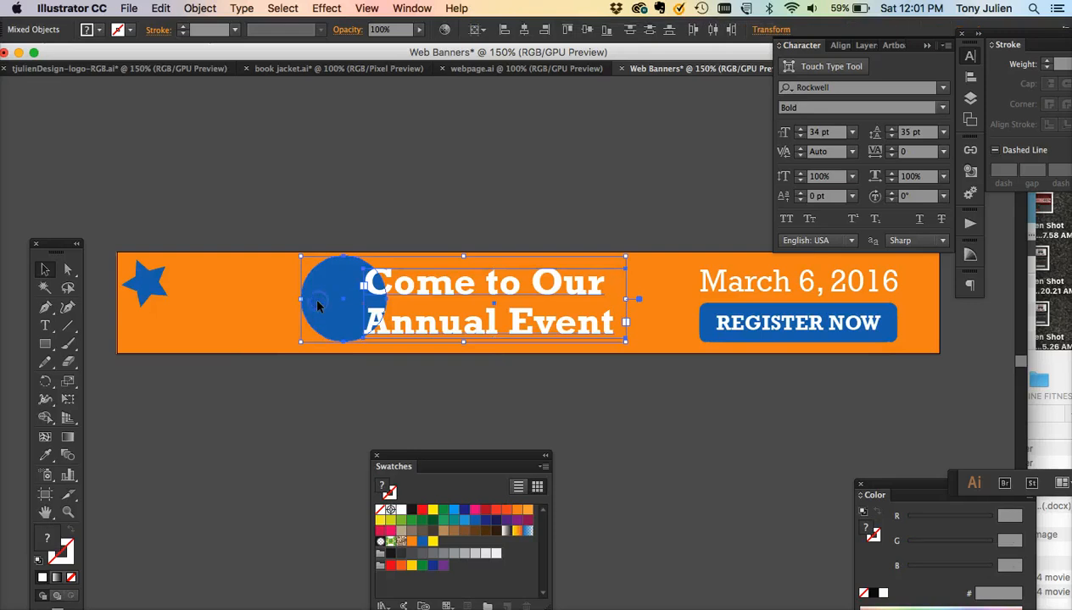
pyautogui.moveTo(321, 306); pyautogui.dragTo(347, 305)
pyautogui.click(376, 402)
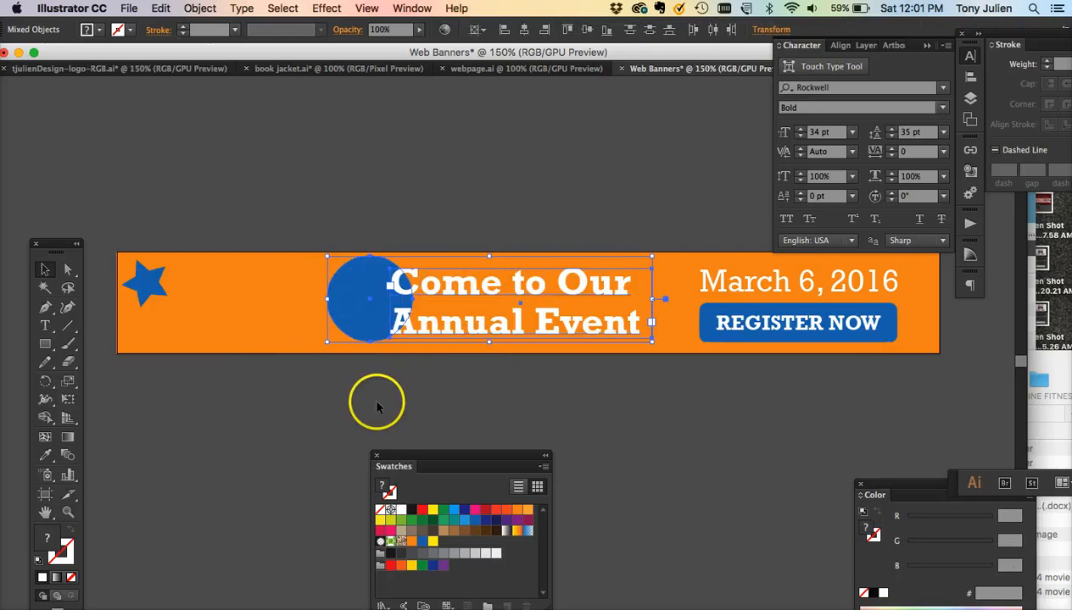
# - Move the star down and right toward the banner's bottom-left corner
pyautogui.moveTo(158, 284); pyautogui.dragTo(200, 325)
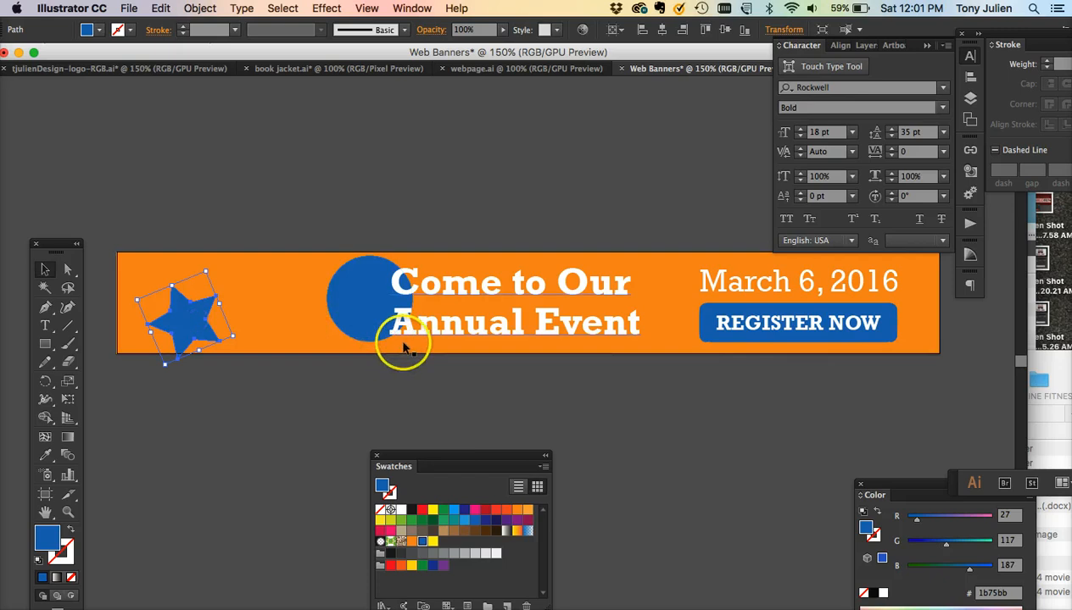
# - Move the circle, headline, date and register button together to the left
pyautogui.click(371, 304)
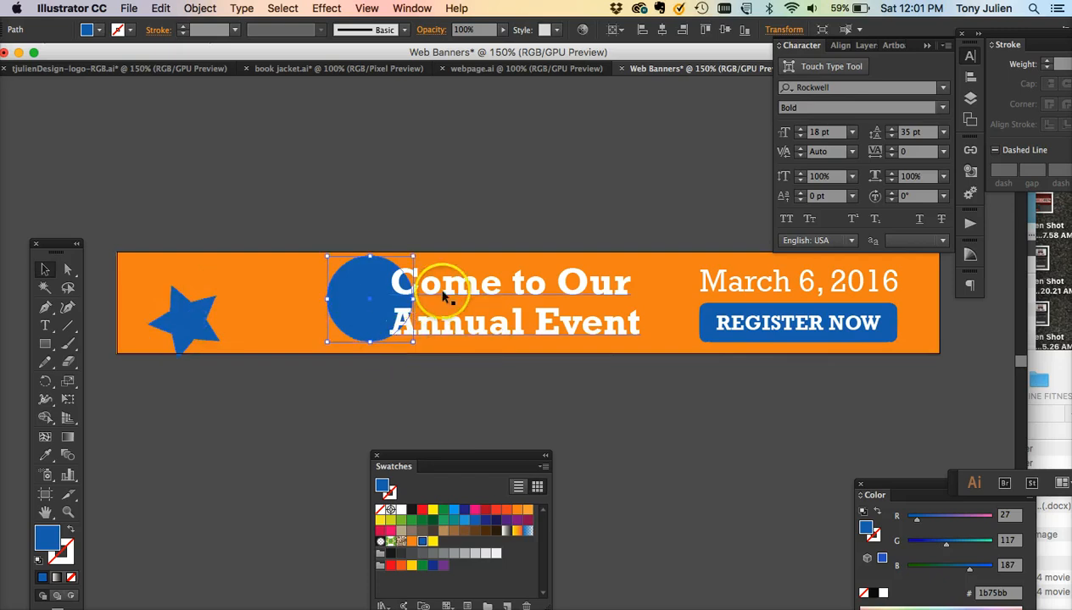
pyautogui.keyDown('shift'); pyautogui.click(442, 295); pyautogui.keyUp('shift')
pyautogui.keyDown('shift'); pyautogui.click(737, 293); pyautogui.keyUp('shift')
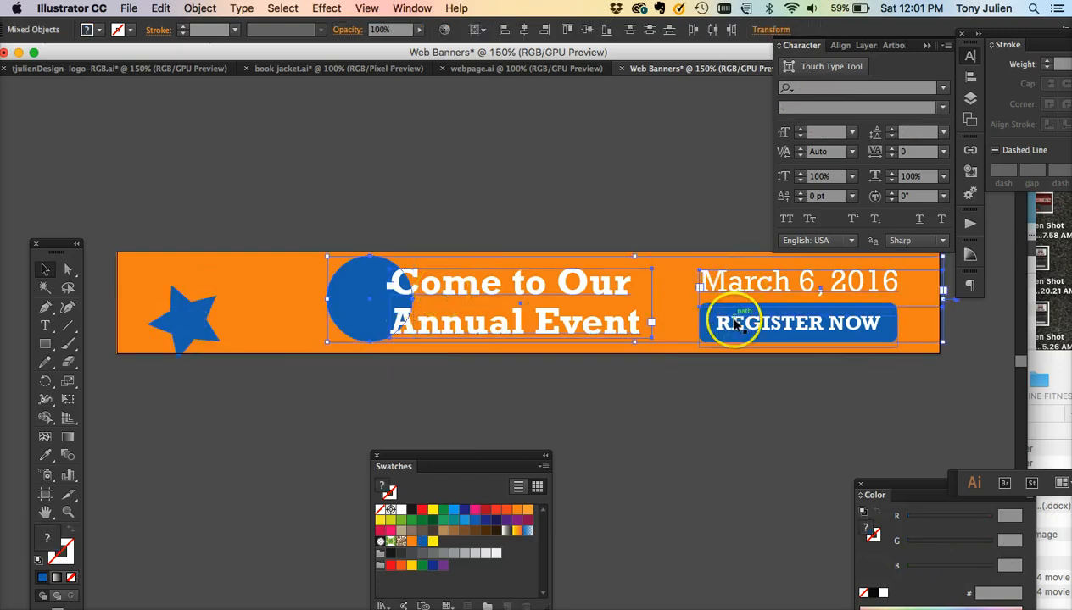
pyautogui.keyDown('shift'); pyautogui.click(719, 326); pyautogui.keyUp('shift')
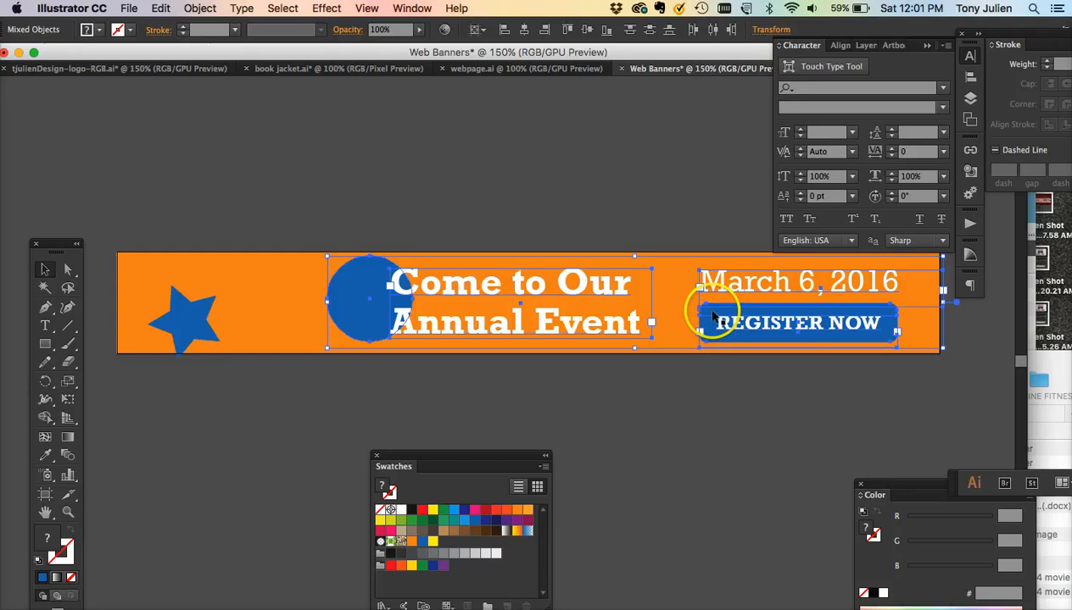
pyautogui.moveTo(712, 314); pyautogui.dragTo(672, 313)
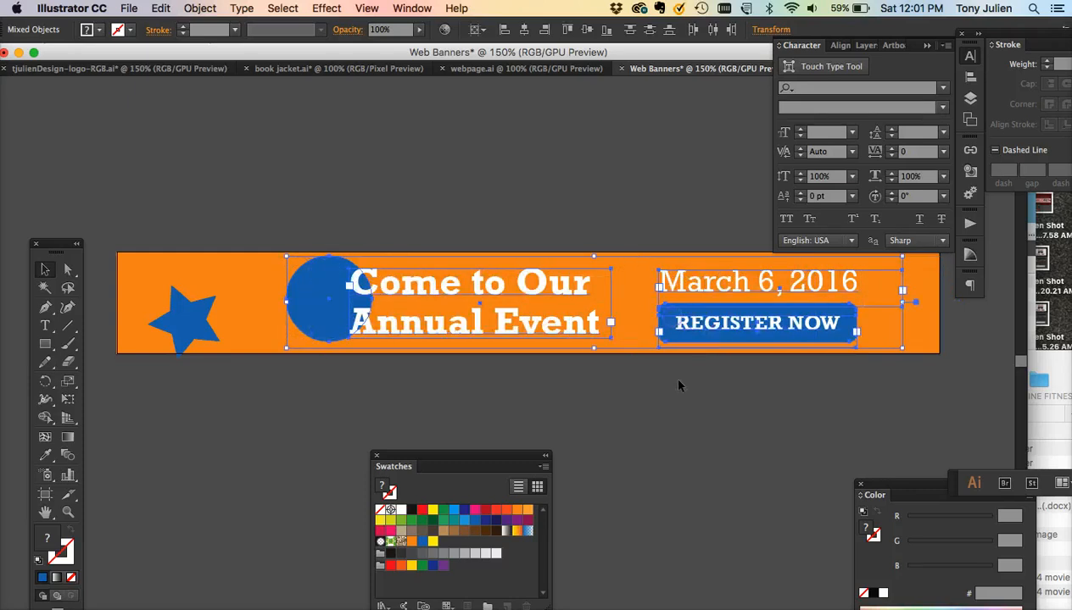
pyautogui.click(678, 407)
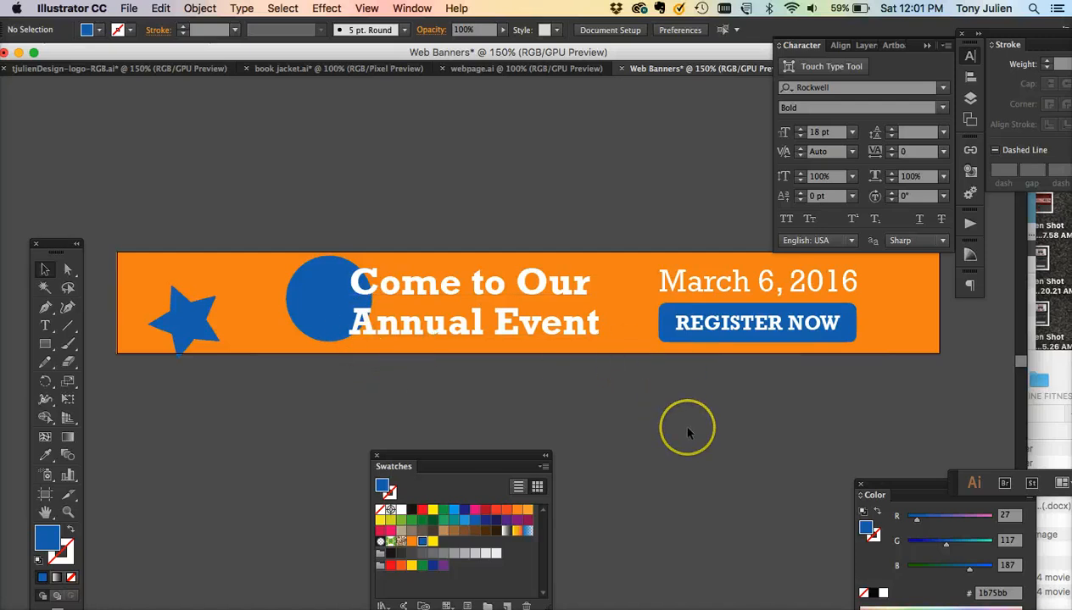
# - Draw a small blue square at the banner's right end
pyautogui.hscroll(5, 687, 433)
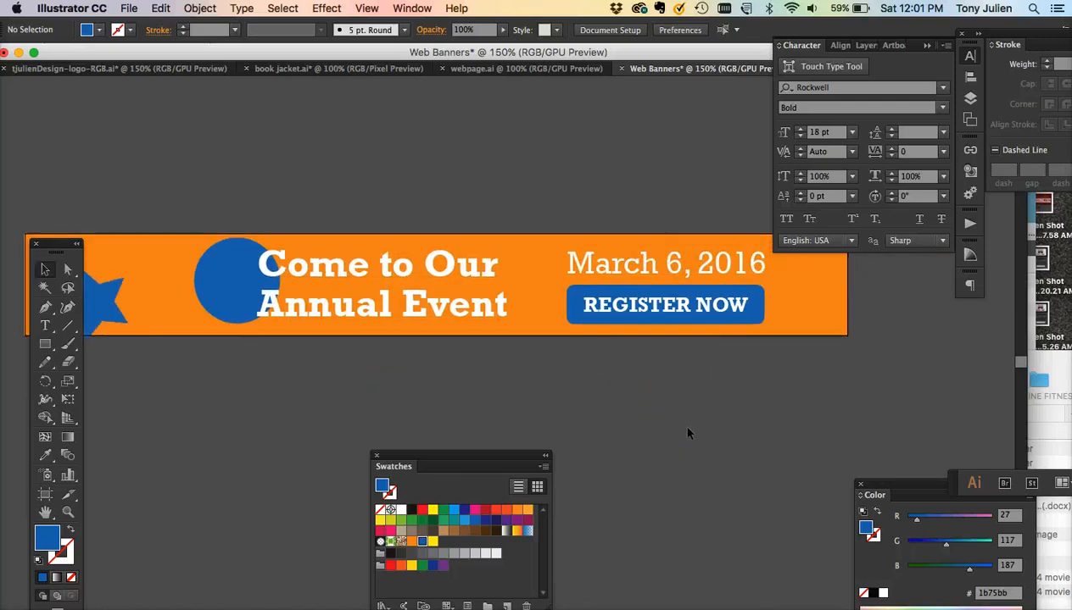
pyautogui.click(45, 344)
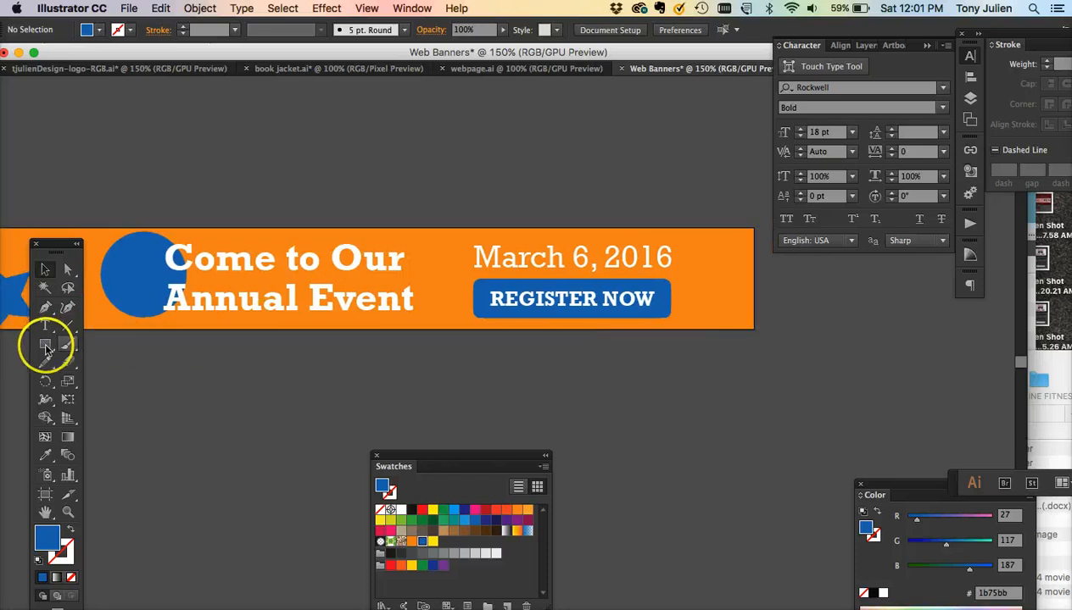
pyautogui.moveTo(711, 246); pyautogui.dragTo(766, 291)
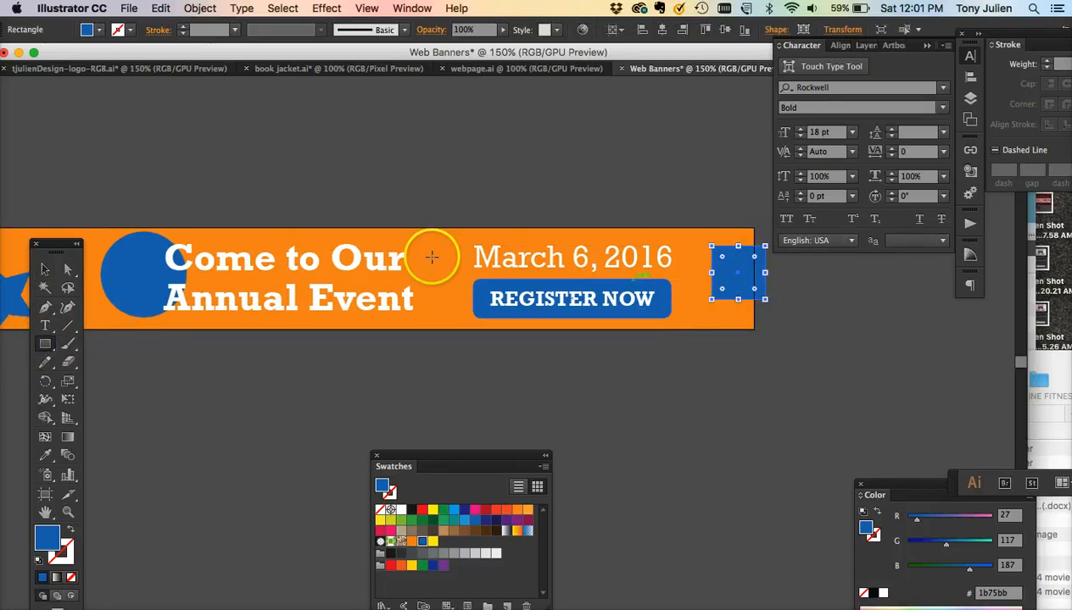
pyautogui.click(45, 269)
pyautogui.click(151, 400)
pyautogui.hscroll(-10, 151, 401)
pyautogui.scroll(-2, 151, 400)
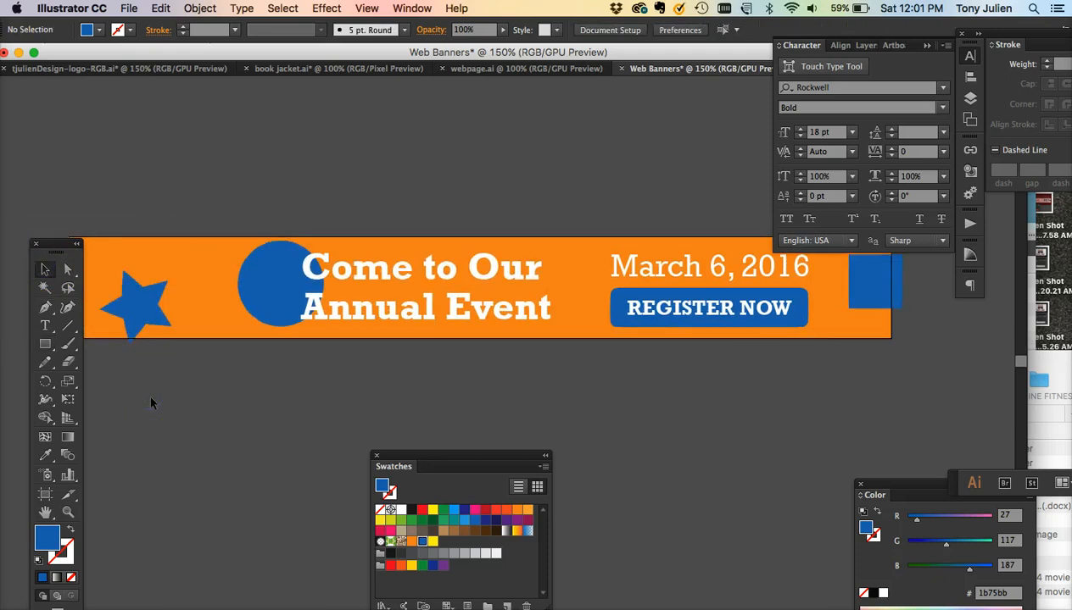
pyautogui.hscroll(2, 151, 403)
pyautogui.scroll(4, 151, 403)
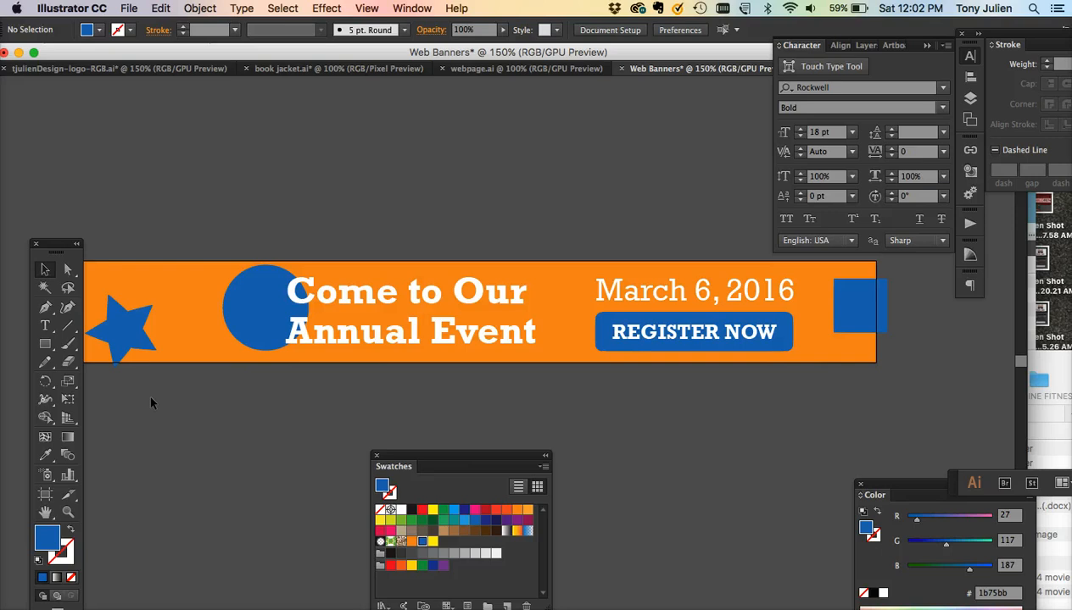
# - Save the document as Web Banners.ai in the Final › Banners folder, accepting the default Illustrator options
pyautogui.press('super+shift+s')
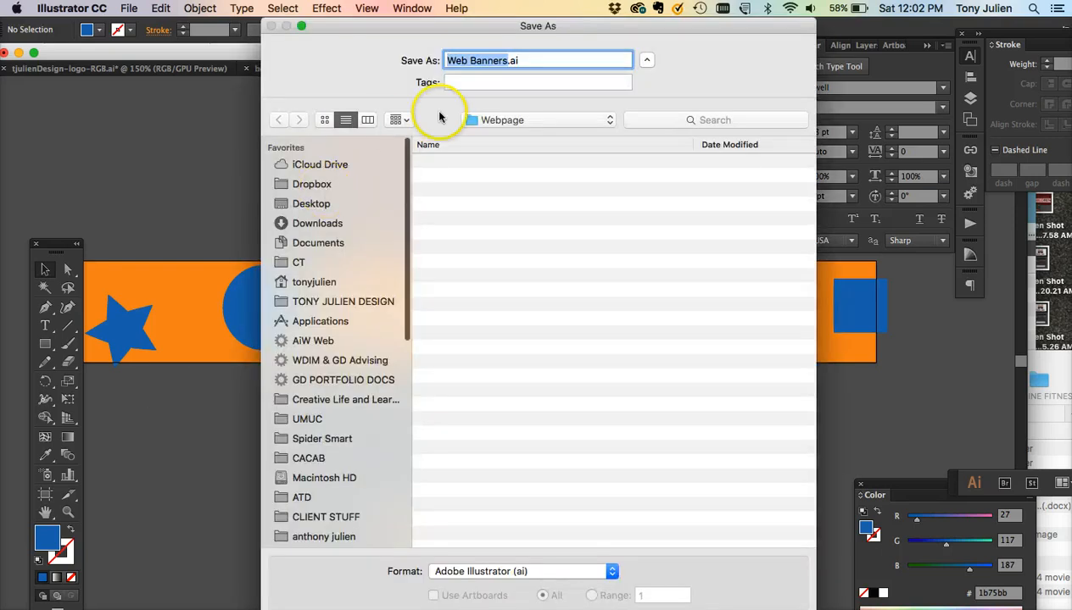
pyautogui.click(488, 123)
pyautogui.click(490, 135)
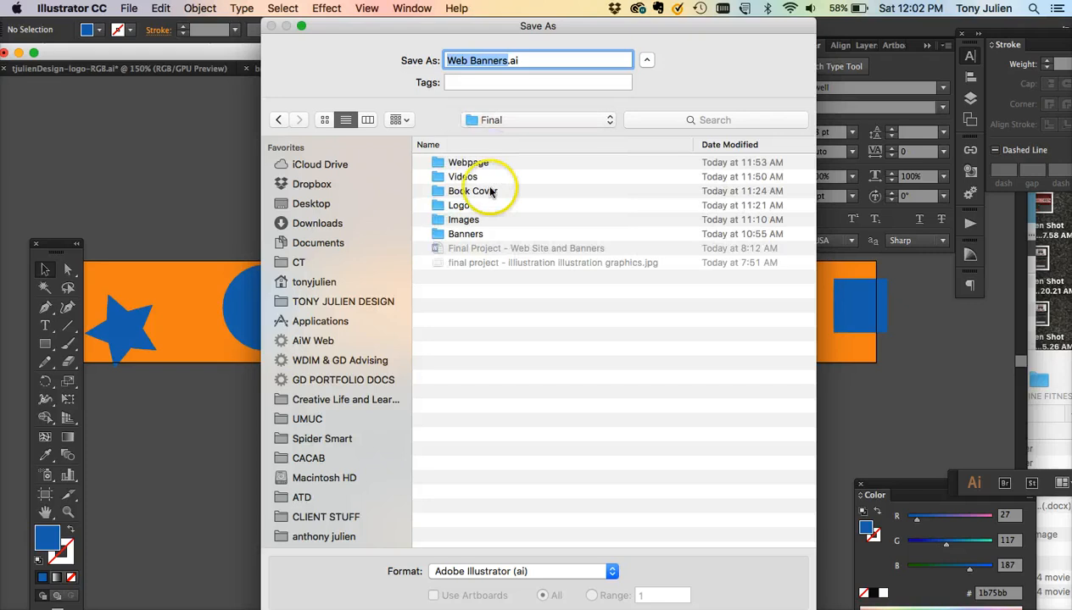
pyautogui.click(462, 234)
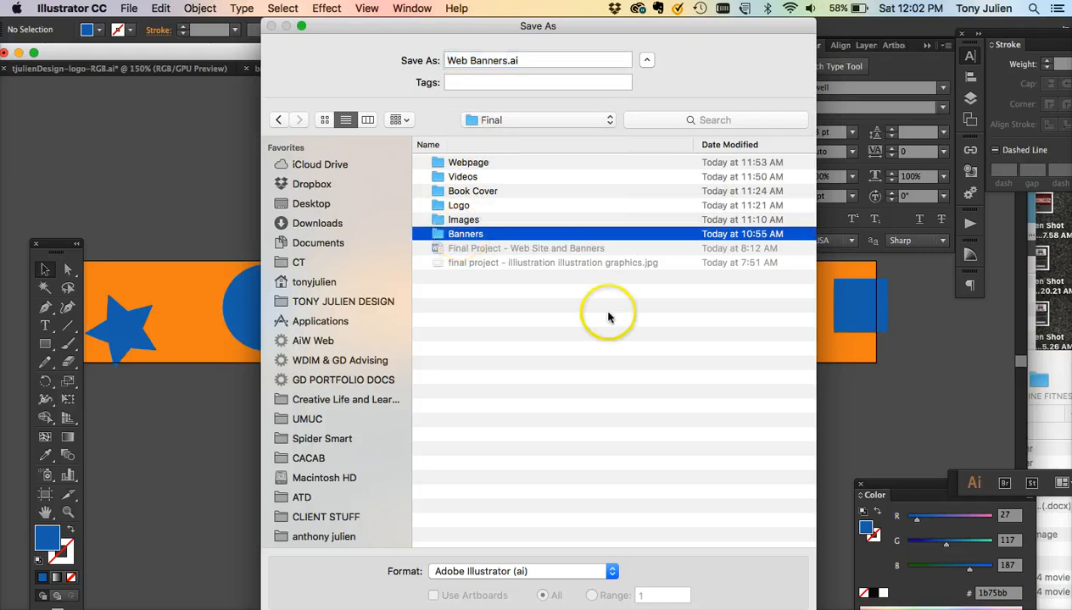
pyautogui.doubleClick(465, 235)
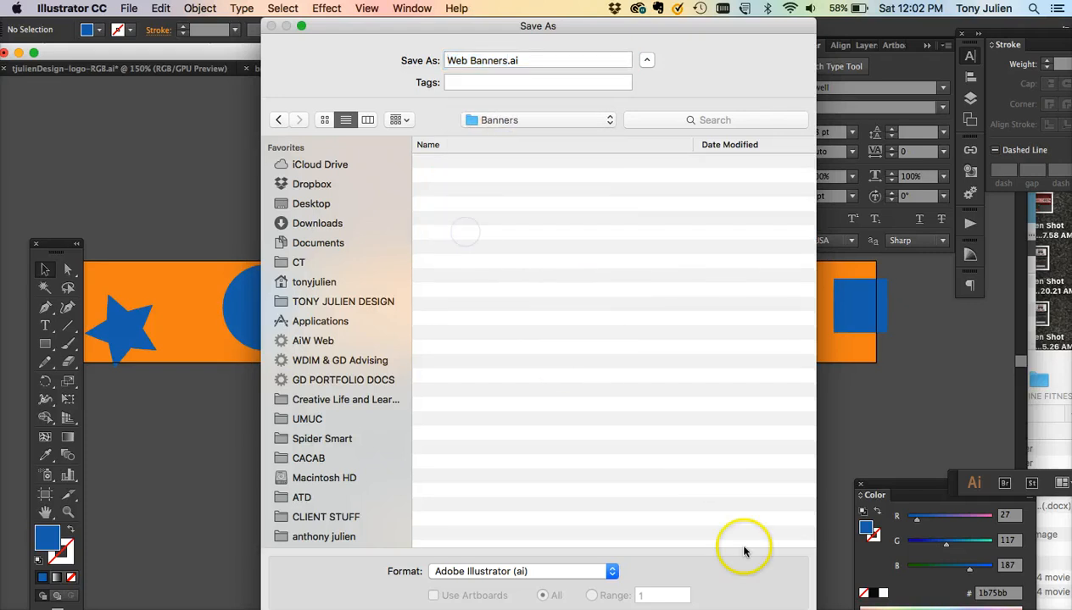
pyautogui.press('Return')
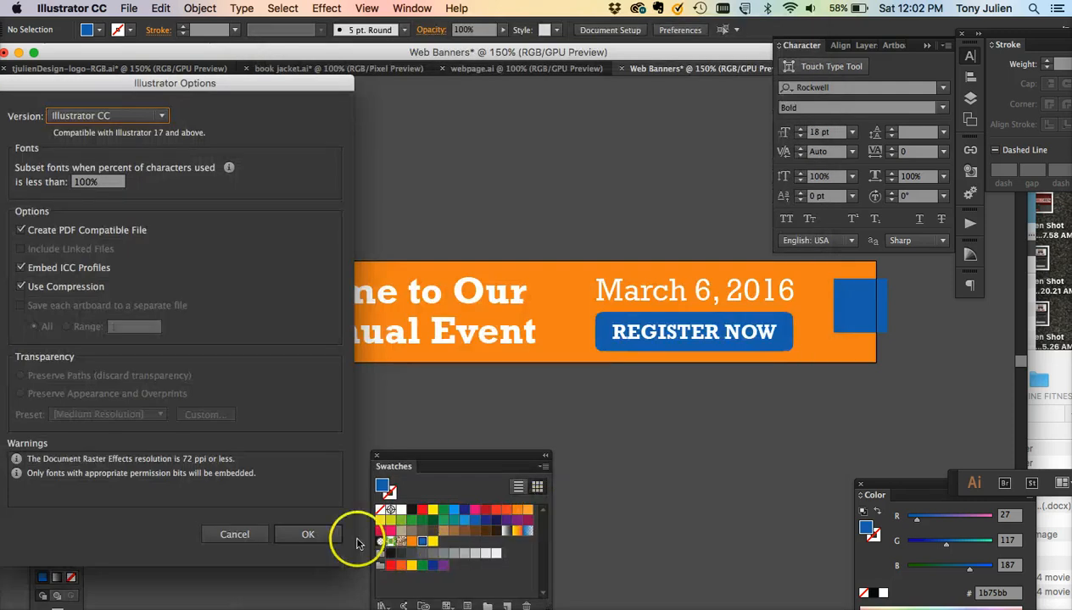
pyautogui.click(321, 540)
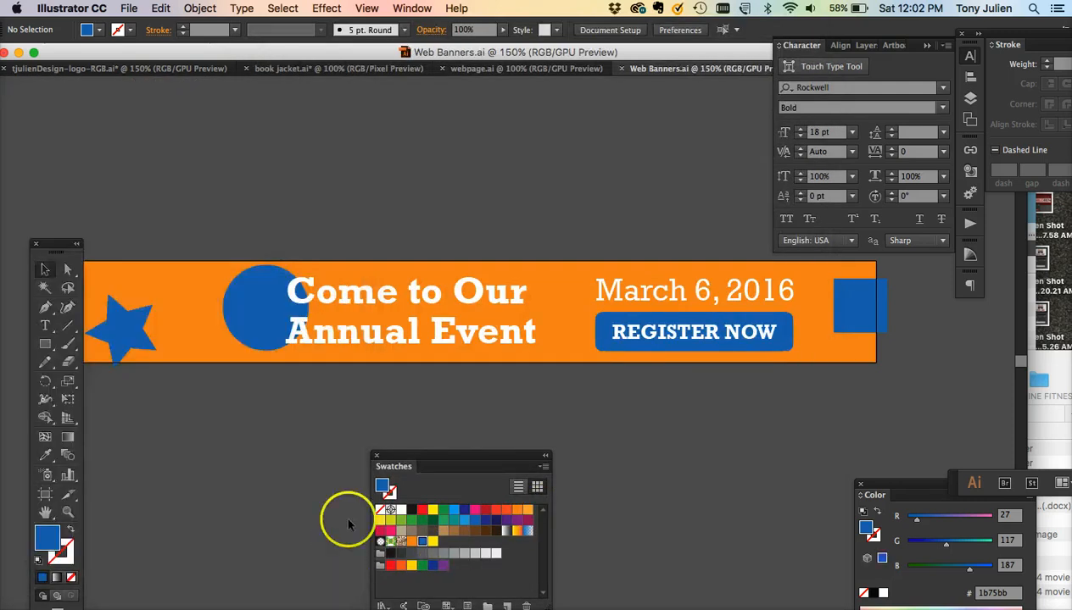
# - Nudge the star slightly upward inside the banner
pyautogui.click(769, 442)
pyautogui.hscroll(3, 770, 445)
pyautogui.press('super+minus')
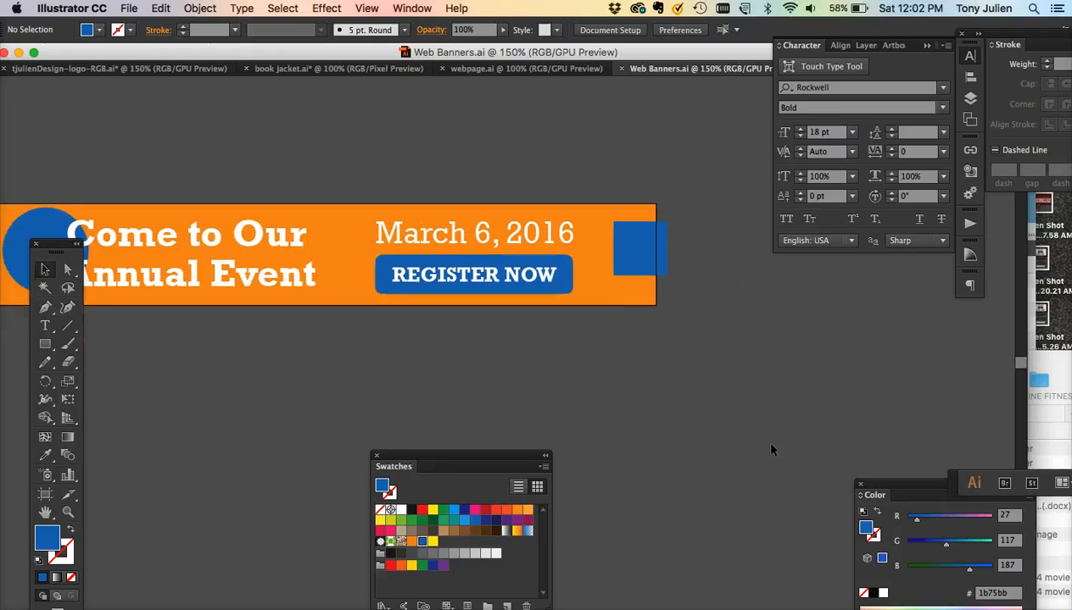
pyautogui.scroll(-5, 769, 449)
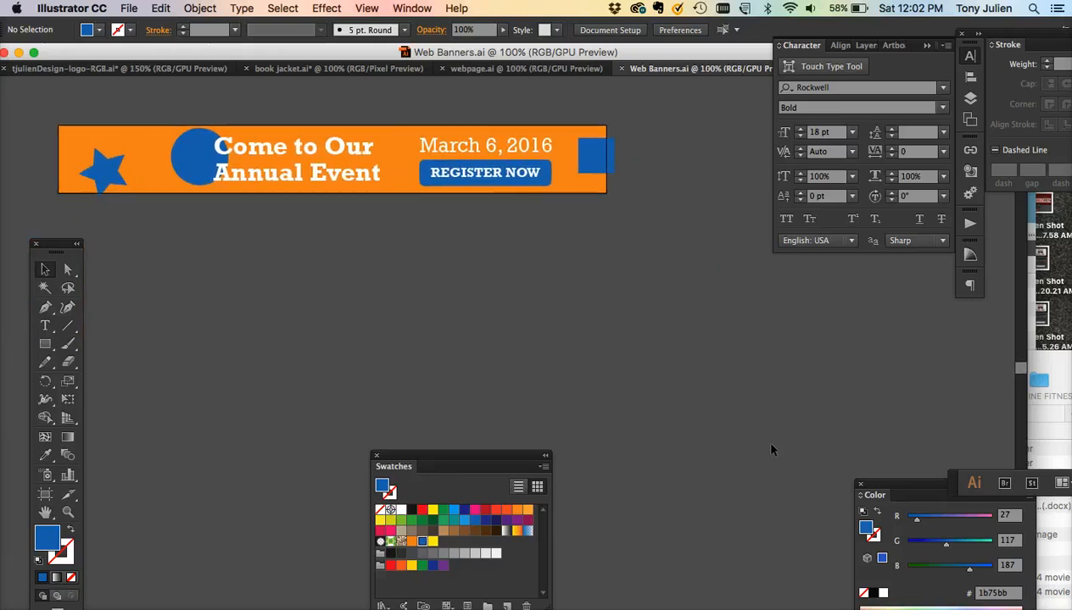
pyautogui.moveTo(101, 167); pyautogui.dragTo(101, 155)
pyautogui.click(137, 263)
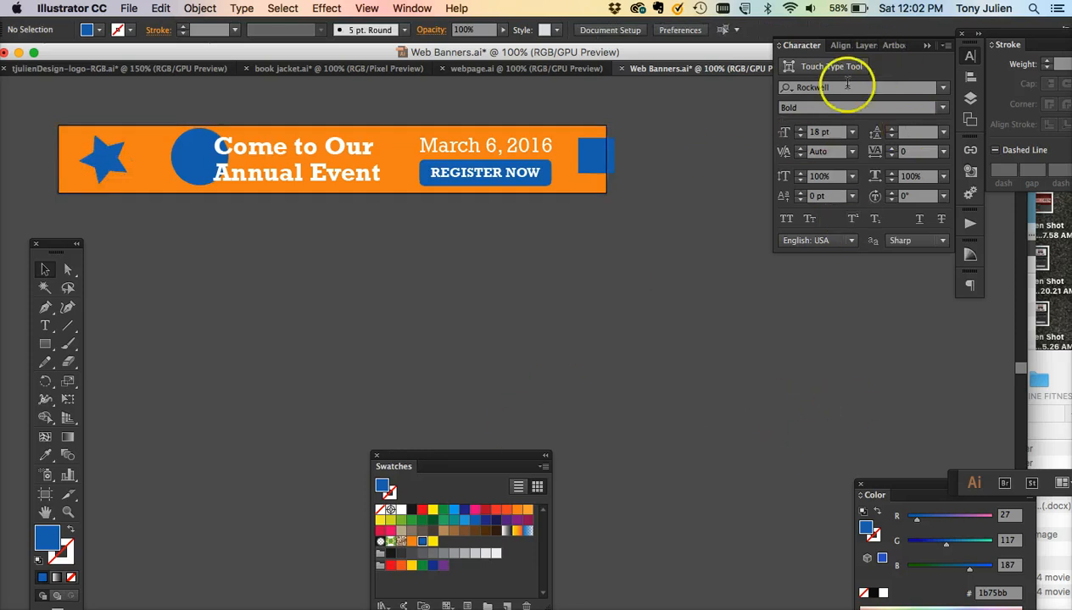
# - Open the Artboards panel and duplicate the banner artboard together with its artwork
pyautogui.click(970, 119)
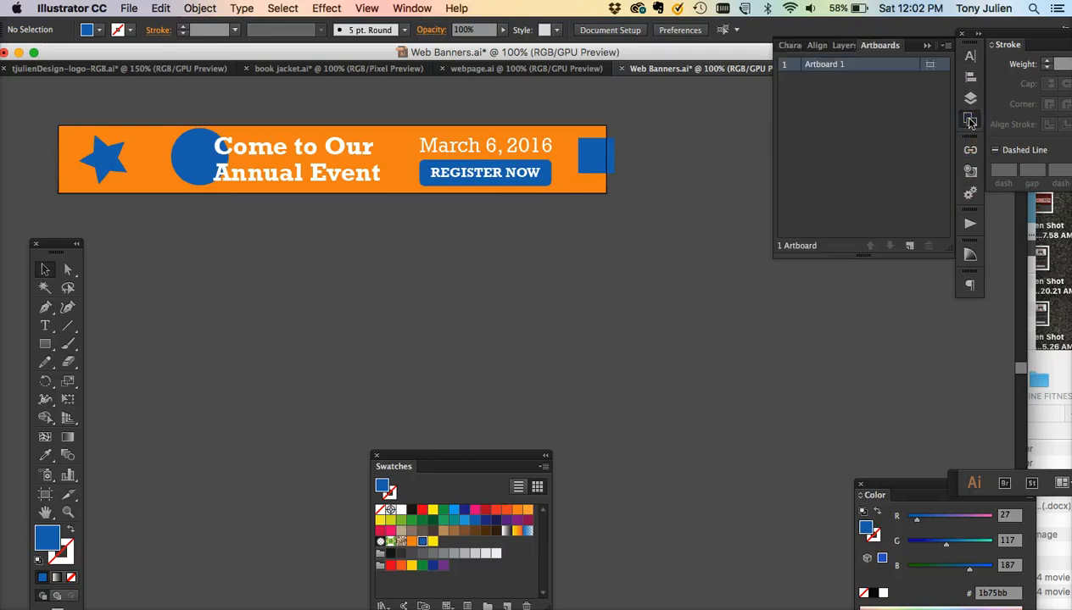
pyautogui.moveTo(879, 45); pyautogui.dragTo(547, 224)
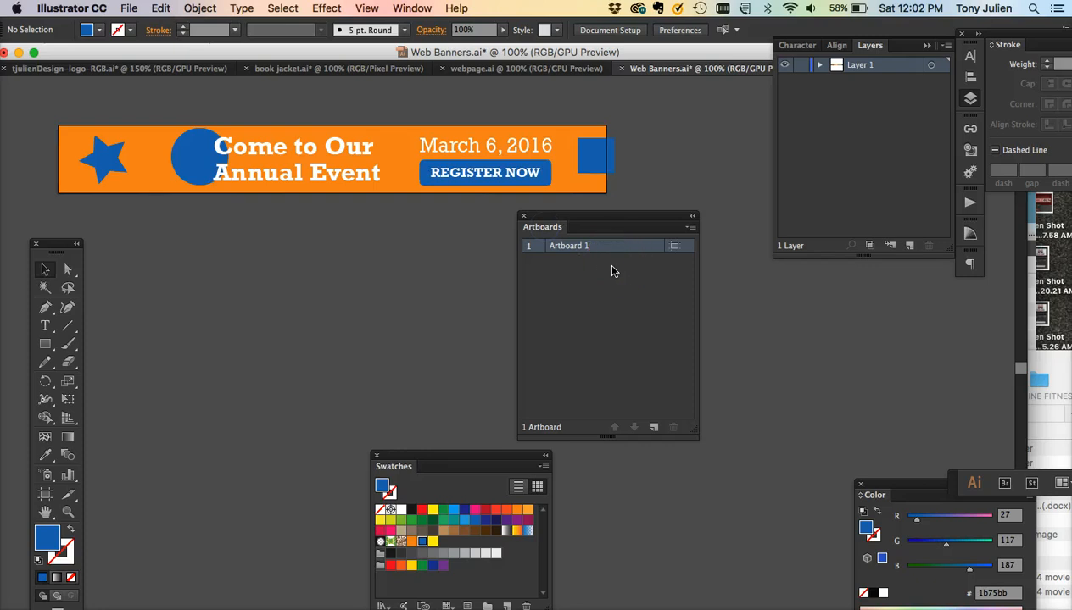
pyautogui.moveTo(597, 217); pyautogui.dragTo(504, 223)
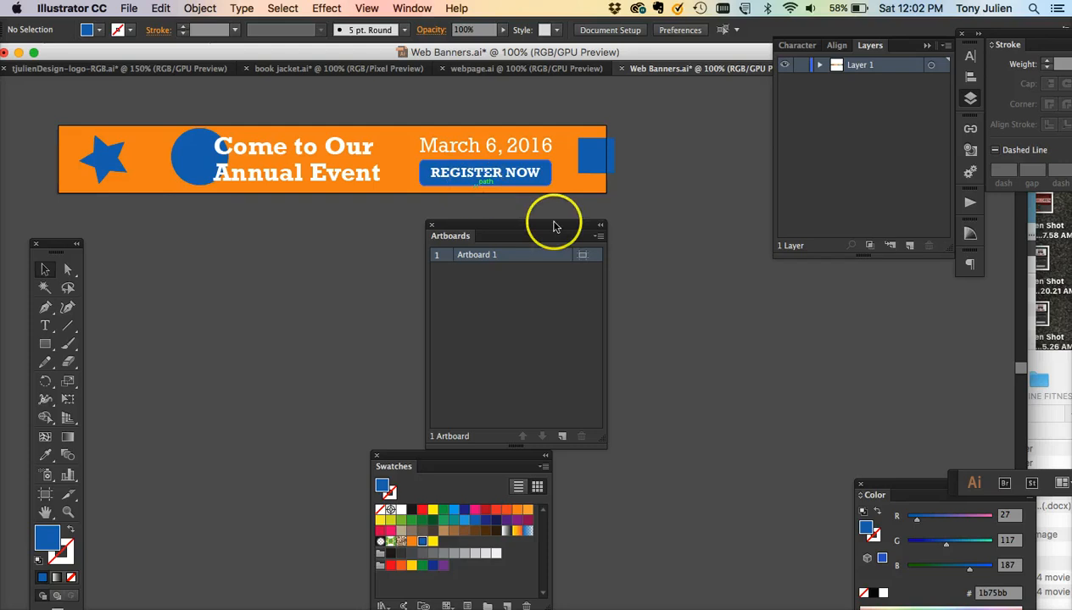
pyautogui.click(598, 237)
pyautogui.click(641, 258)
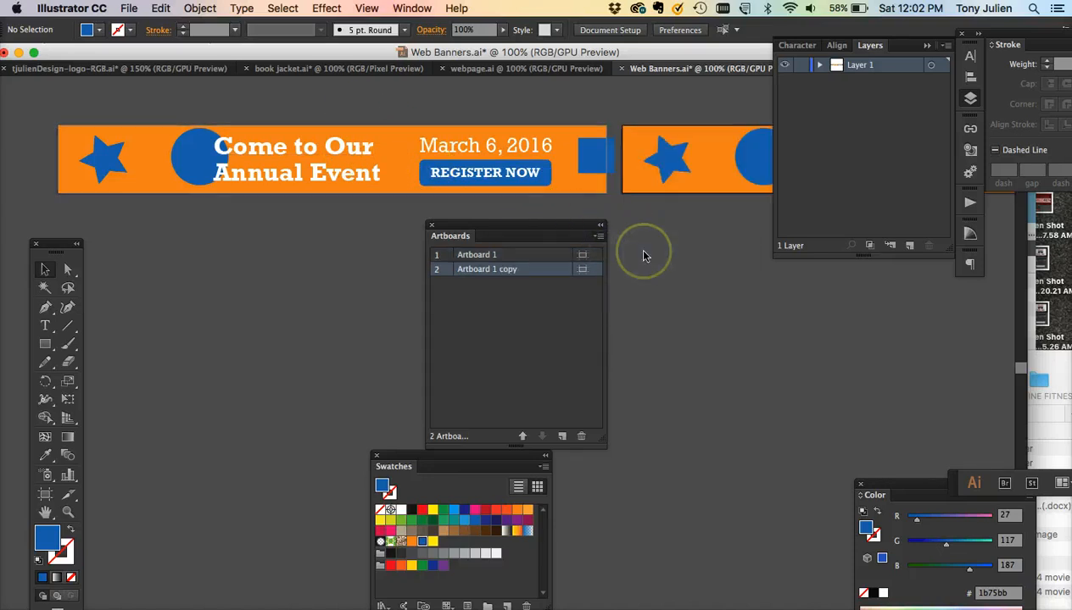
# - Rename the copied artboard 300x250 and the original artboard 728x90
pyautogui.hscroll(5, 642, 256)
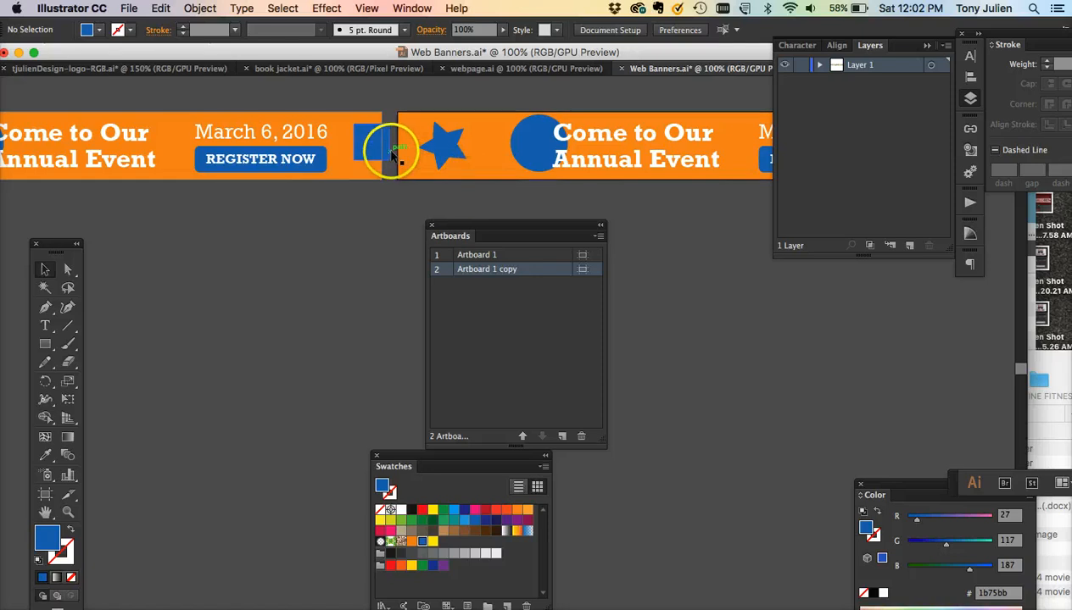
pyautogui.click(388, 152)
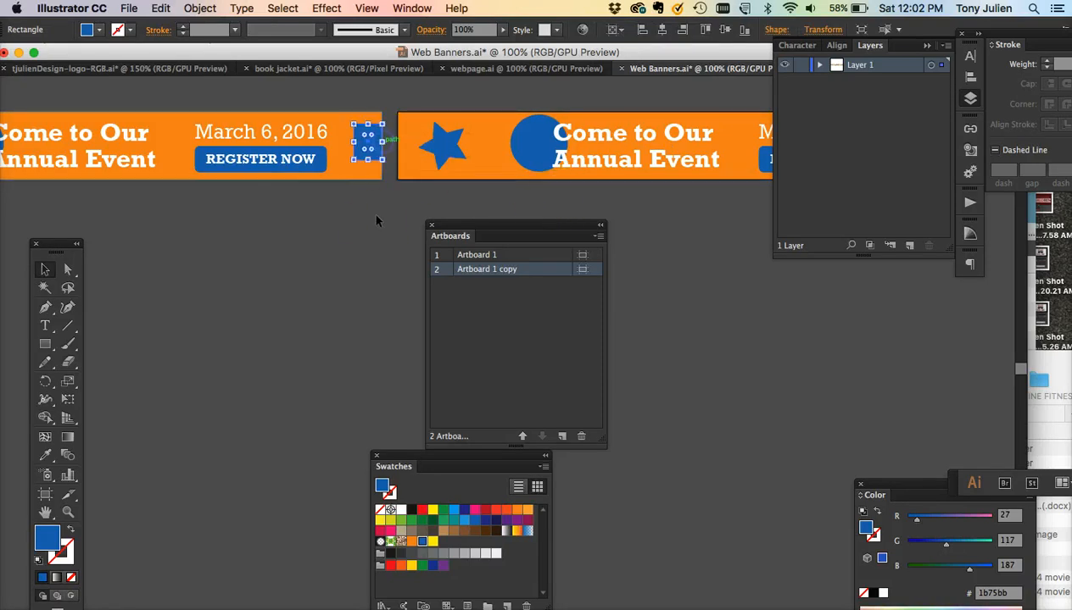
pyautogui.hscroll(3, 375, 221)
pyautogui.click(357, 183)
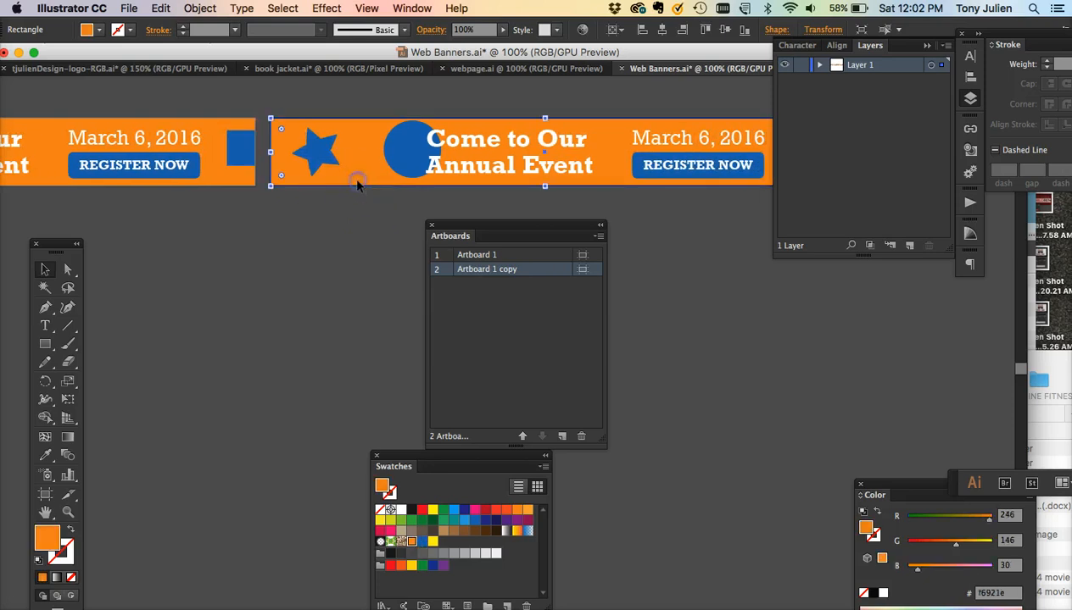
pyautogui.doubleClick(489, 271)
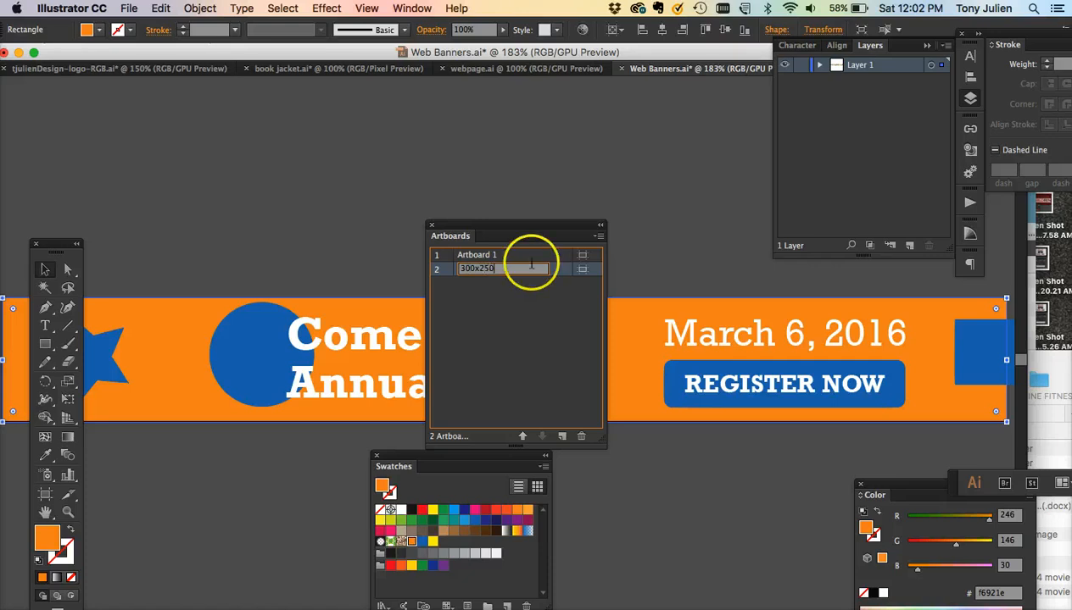
pyautogui.doubleClick(479, 255)
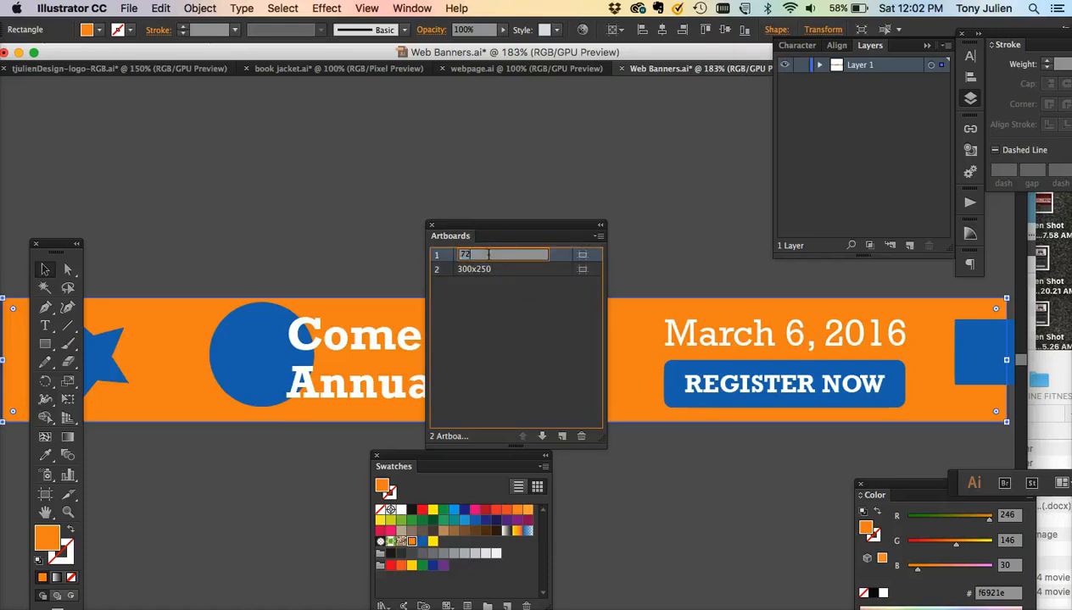
pyautogui.click(424, 247)
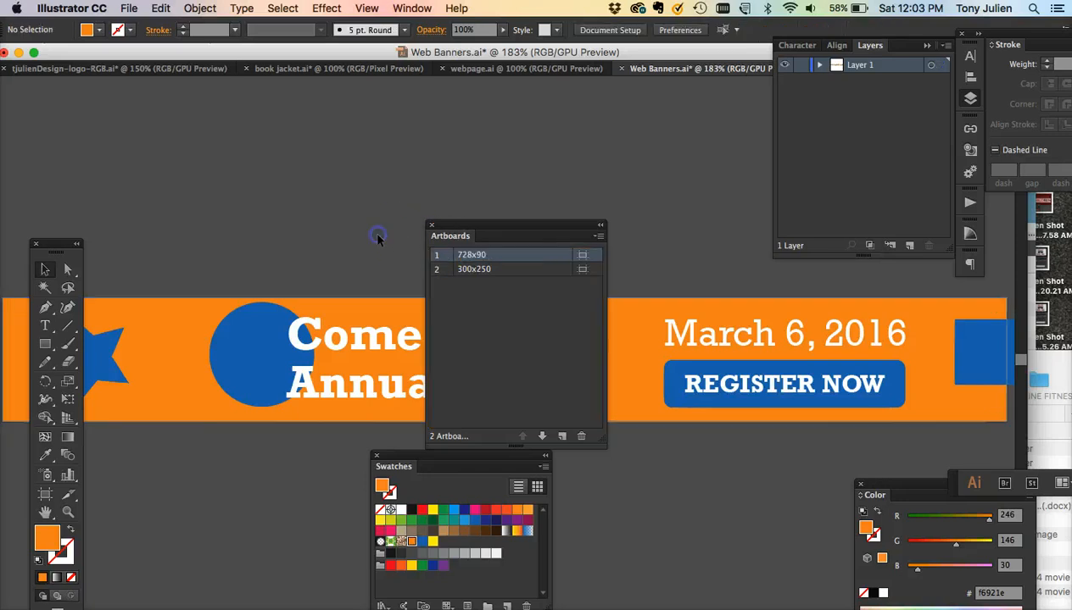
pyautogui.moveTo(510, 241); pyautogui.dragTo(366, 352)
pyautogui.moveTo(403, 302); pyautogui.dragTo(265, 446)
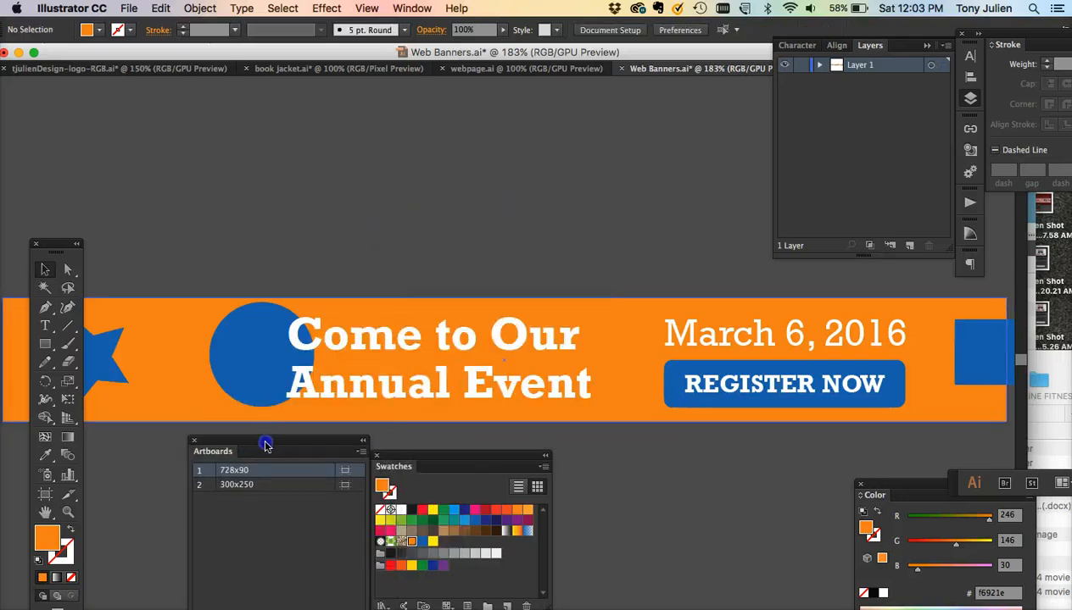
pyautogui.press('super+minus')
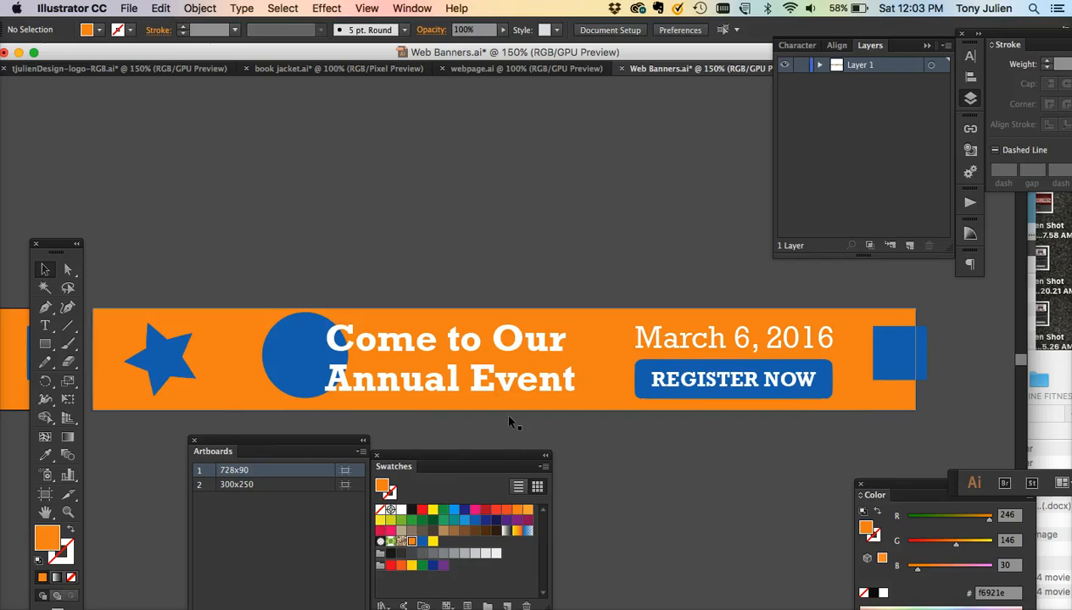
pyautogui.hscroll(-3, 509, 417)
pyautogui.scroll(-2, 509, 418)
pyautogui.click(331, 343)
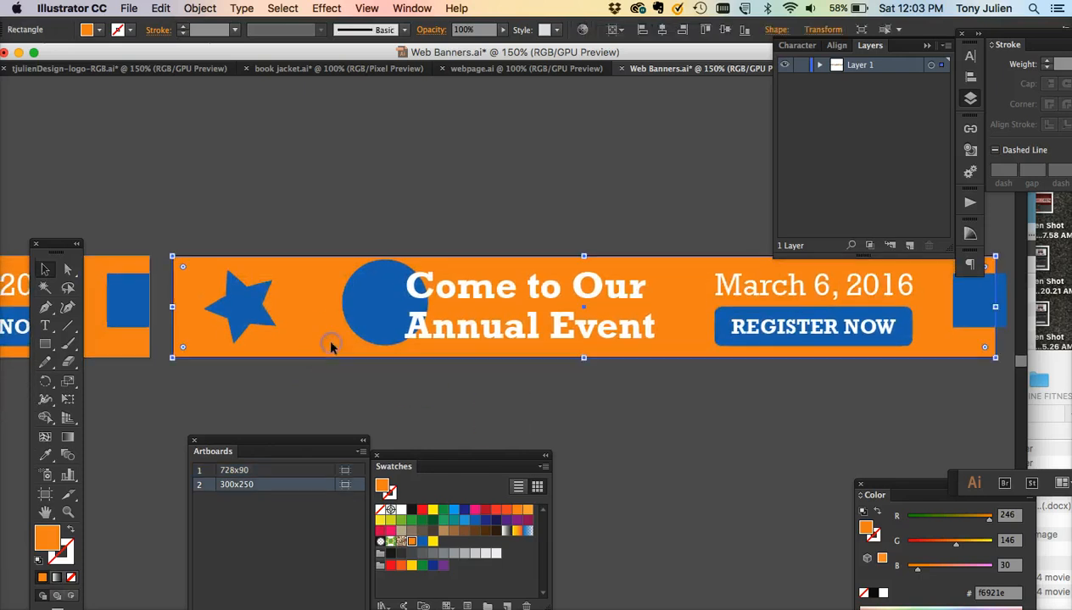
pyautogui.moveTo(280, 441); pyautogui.dragTo(271, 402)
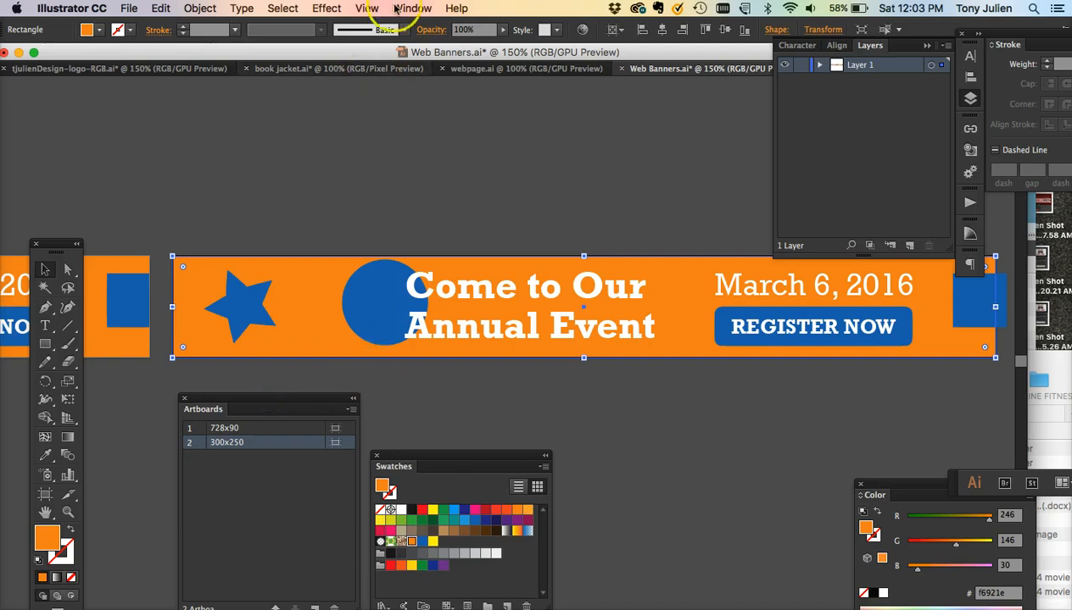
pyautogui.click(358, 186)
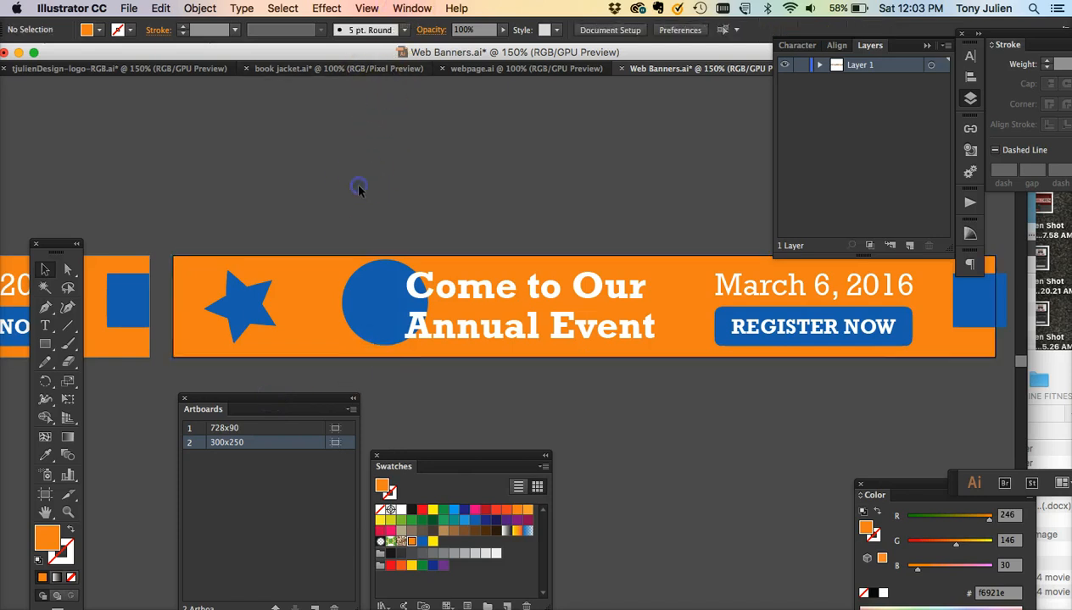
pyautogui.click(267, 250)
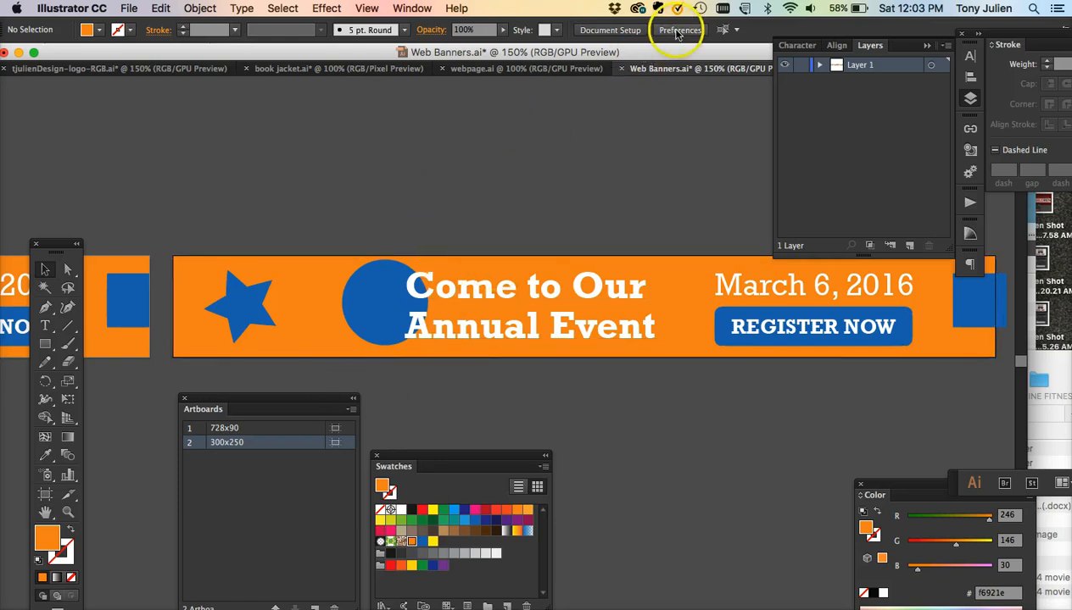
# - Resize the second artboard to 300 px wide by 250 px high
pyautogui.click(610, 29)
pyautogui.click(305, 145)
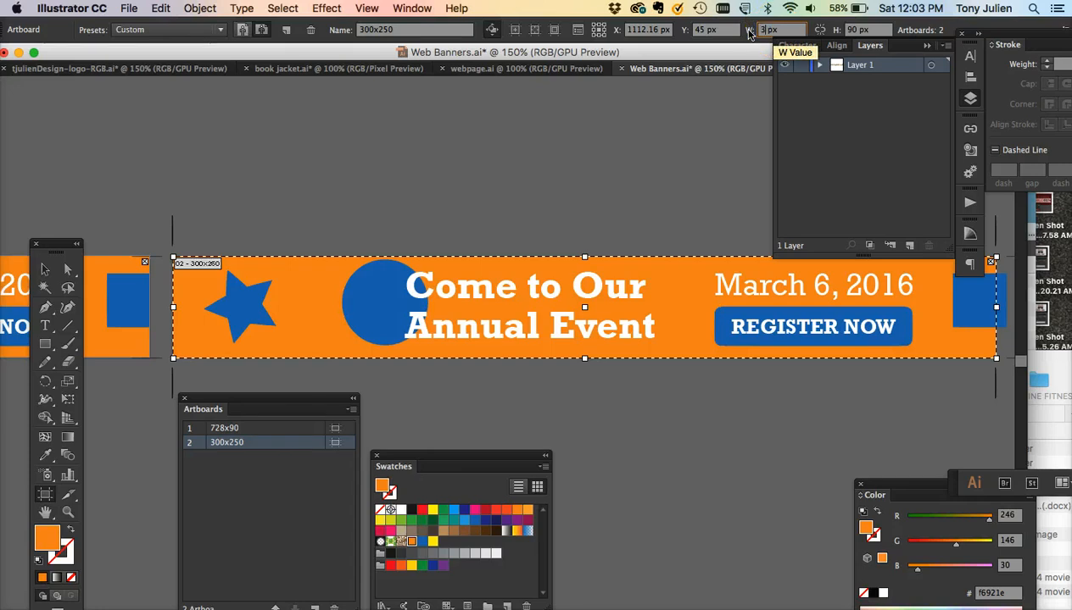
pyautogui.click(858, 32)
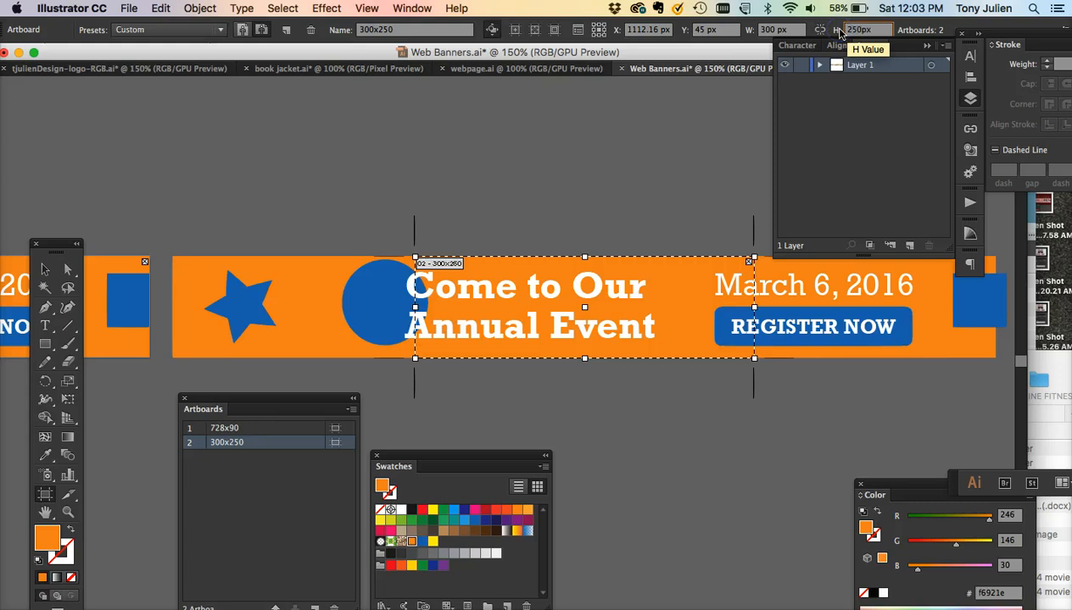
pyautogui.press('Return')
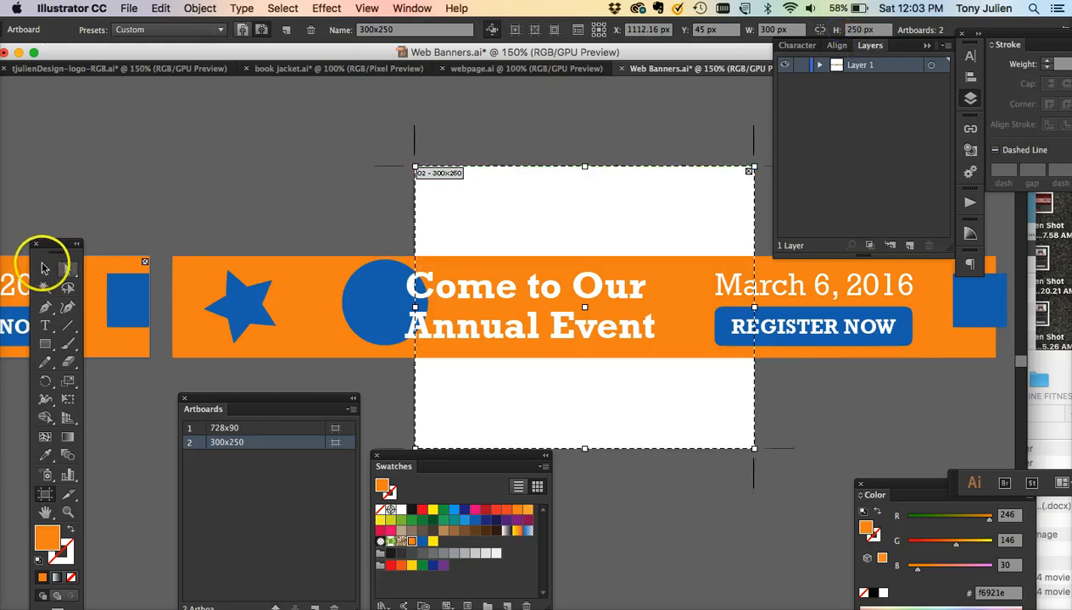
# - Stretch the copied banner's orange background rectangle to fill the whole 300×250 artboard
pyautogui.click(44, 268)
pyautogui.hscroll(3, 370, 161)
pyautogui.scroll(-2, 371, 160)
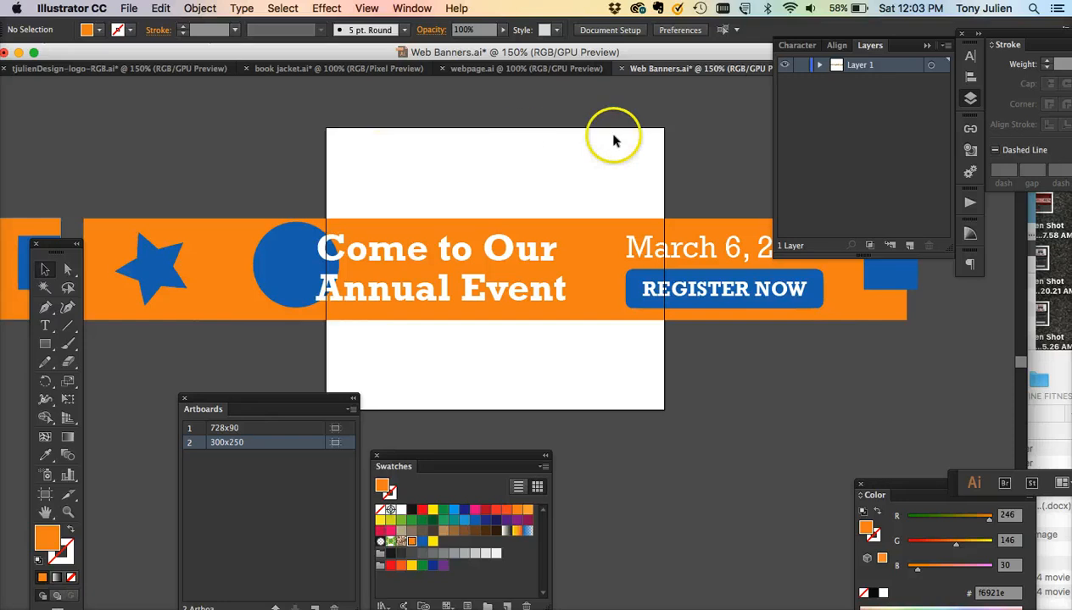
pyautogui.press('super+minus')
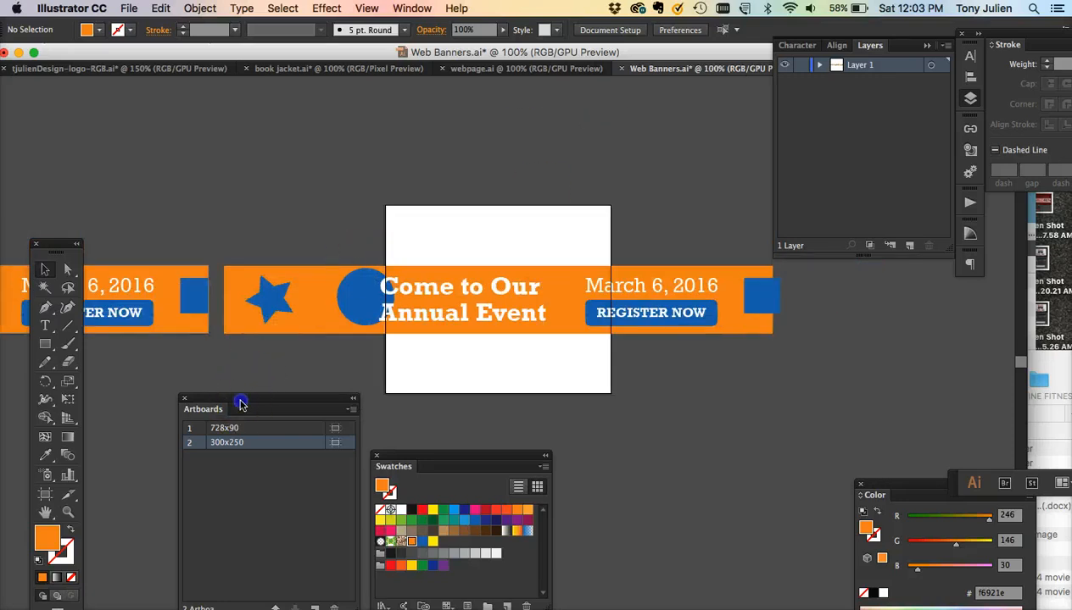
pyautogui.moveTo(241, 405); pyautogui.dragTo(771, 442)
pyautogui.click(236, 271)
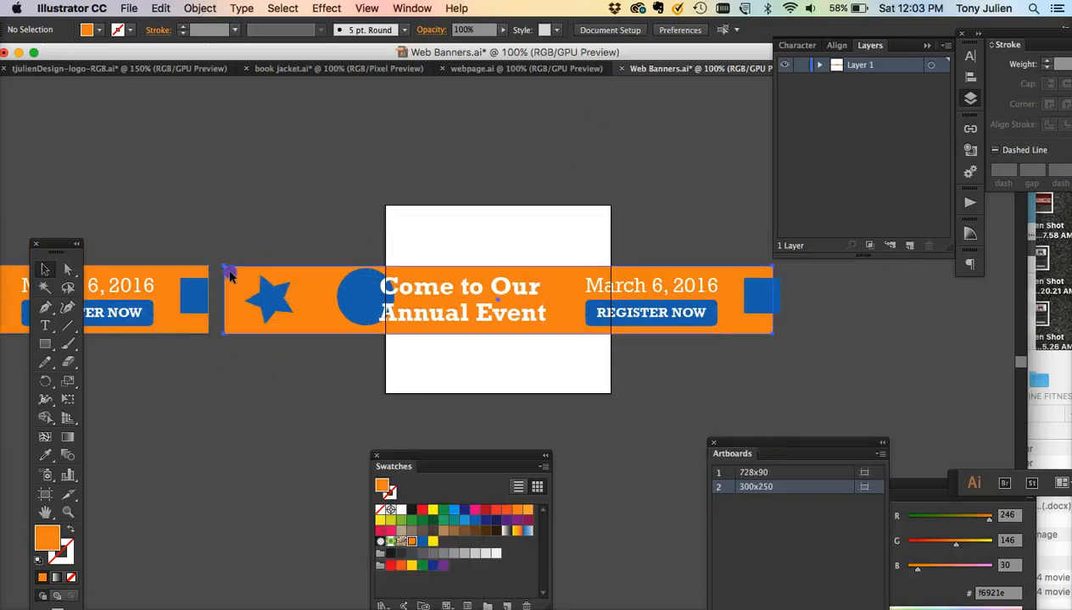
pyautogui.click(229, 276)
pyautogui.moveTo(225, 265); pyautogui.dragTo(385, 205)
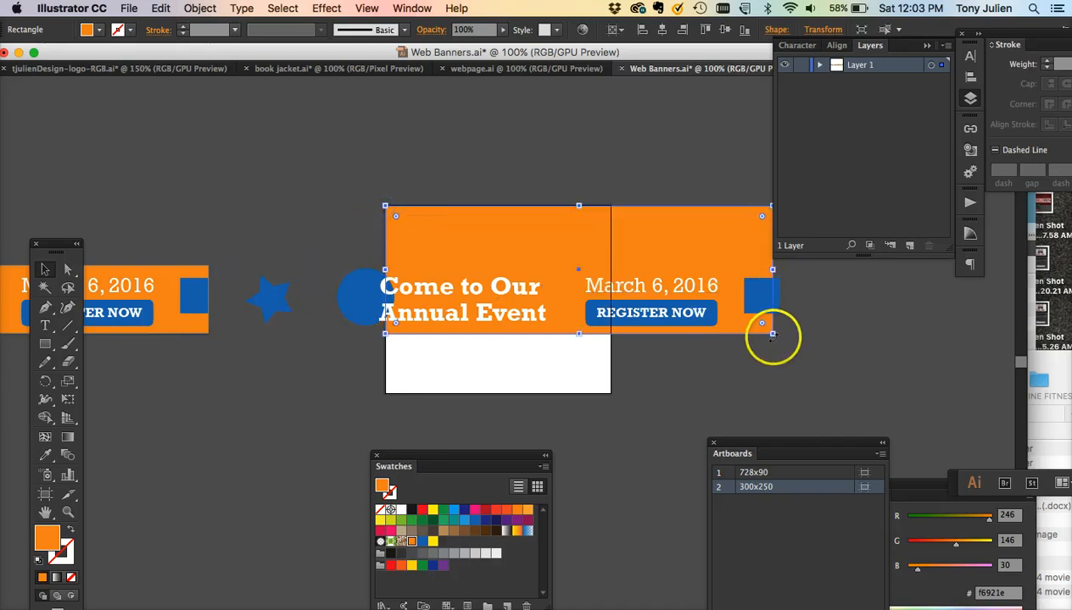
pyautogui.moveTo(772, 333); pyautogui.dragTo(611, 394)
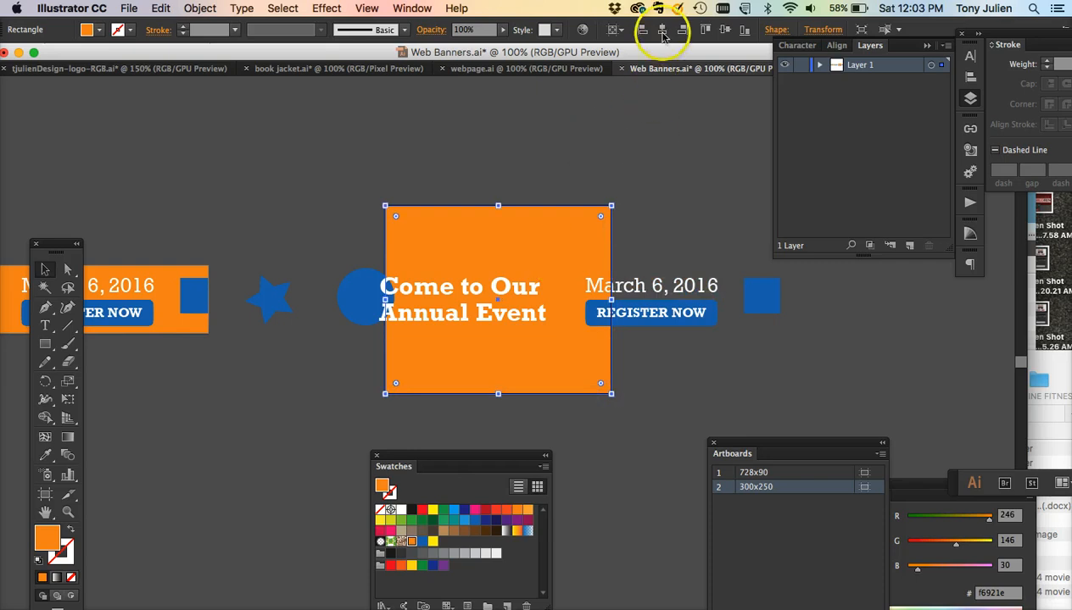
pyautogui.click(725, 32)
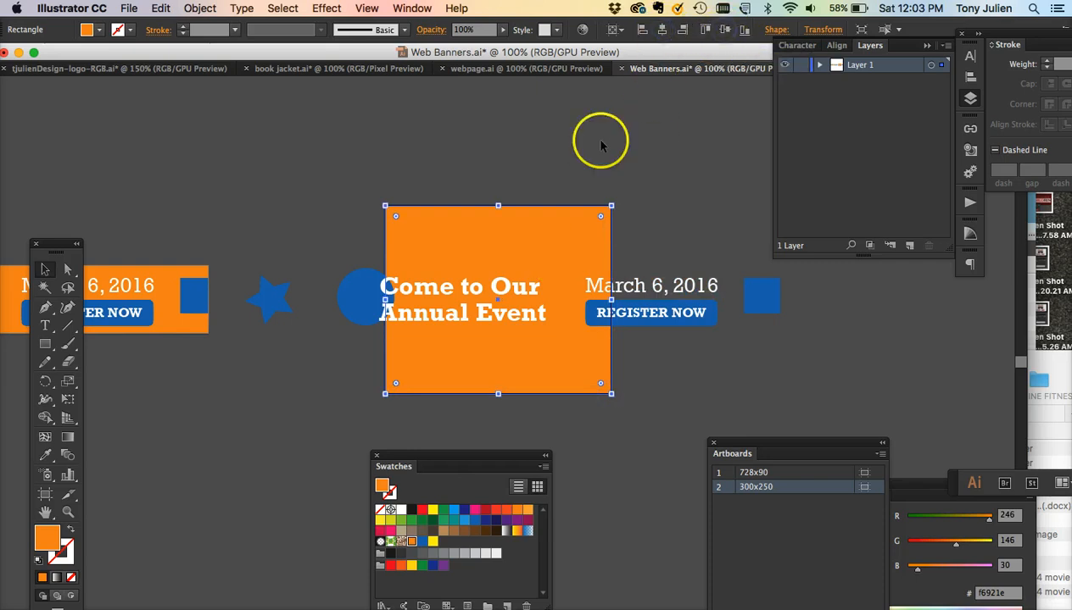
pyautogui.click(532, 144)
pyautogui.press('super+equal')
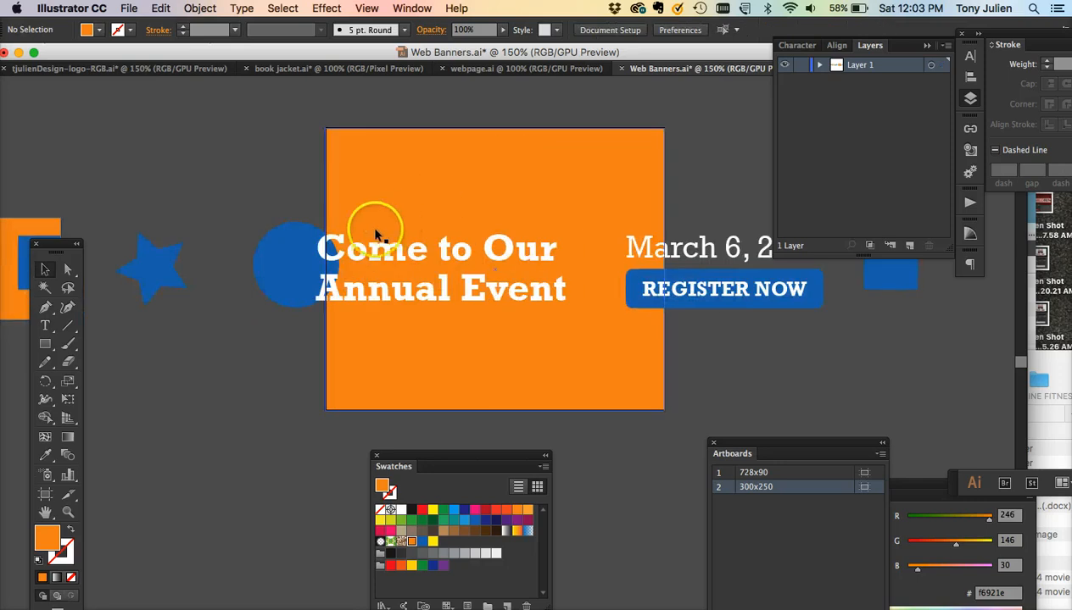
# - Move the headline to the top of the 300×250 artboard and the date with the Register Now button below it
pyautogui.moveTo(393, 235); pyautogui.dragTo(432, 193)
pyautogui.click(686, 246)
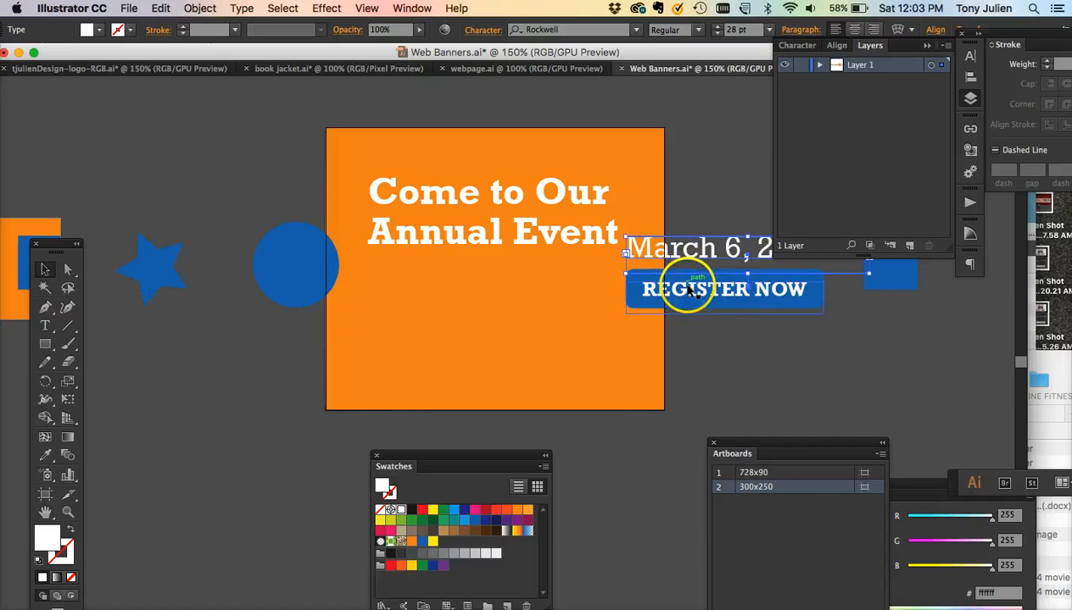
pyautogui.keyDown('shift'); pyautogui.click(644, 288); pyautogui.keyUp('shift')
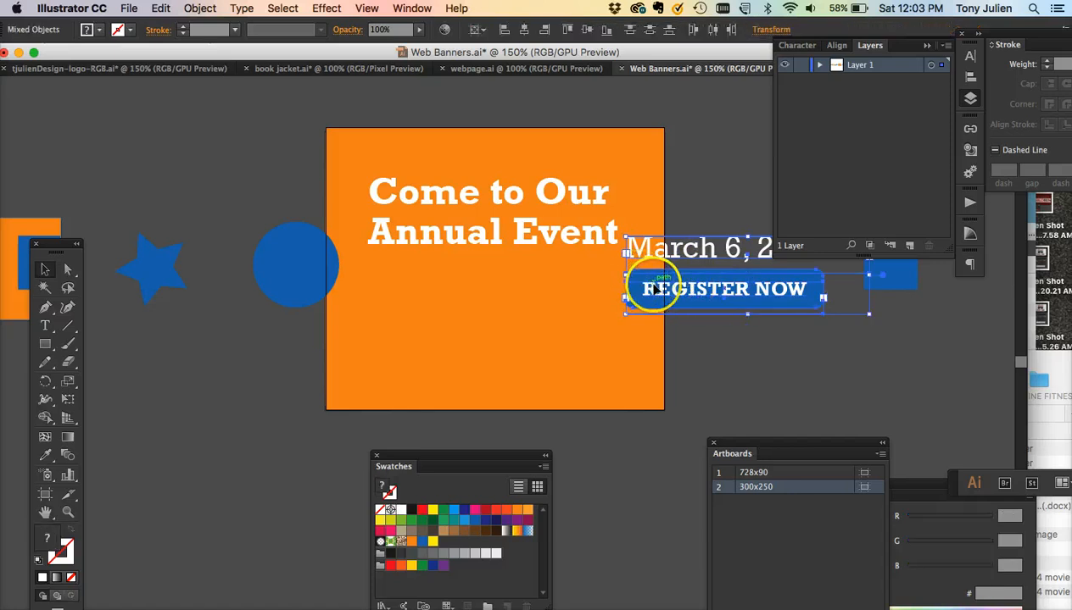
pyautogui.moveTo(652, 288); pyautogui.dragTo(424, 366)
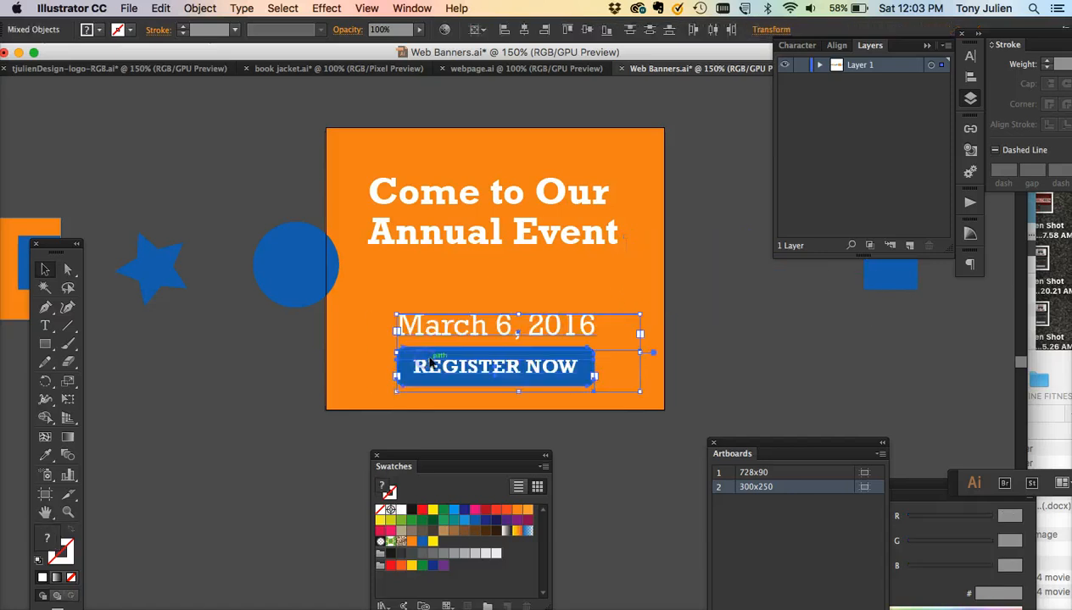
pyautogui.click(703, 382)
# - Center the date's text and align the date horizontally to the centre of the artboard
pyautogui.click(550, 322)
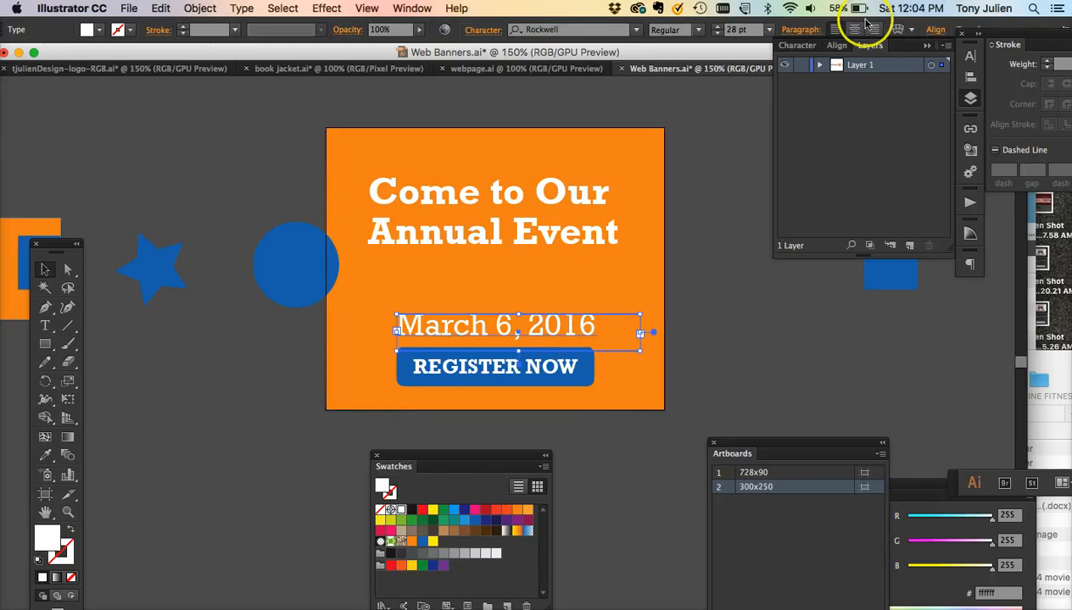
pyautogui.click(854, 29)
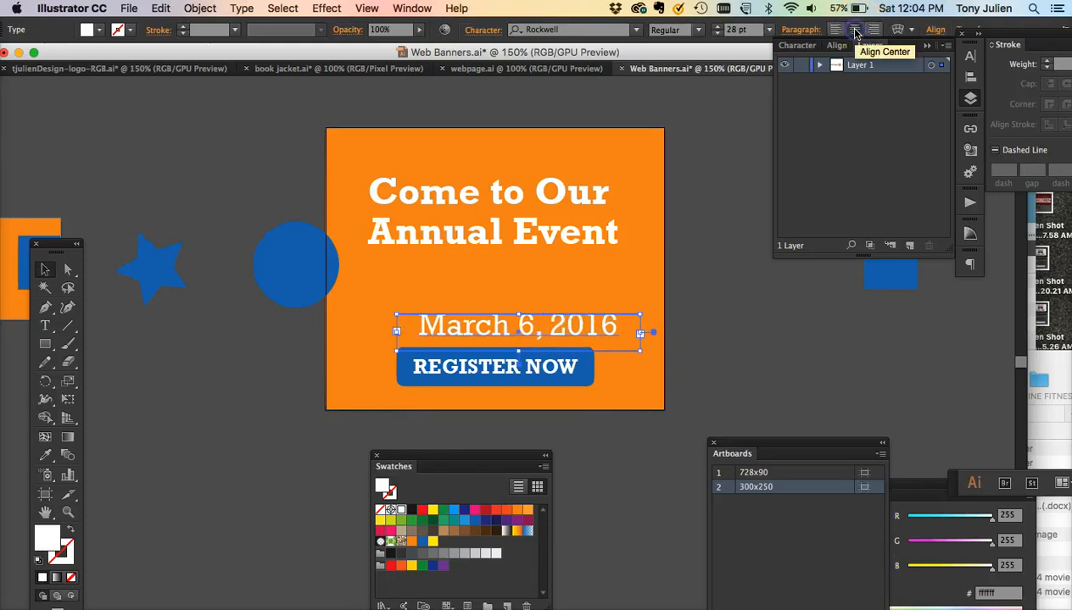
pyautogui.click(935, 31)
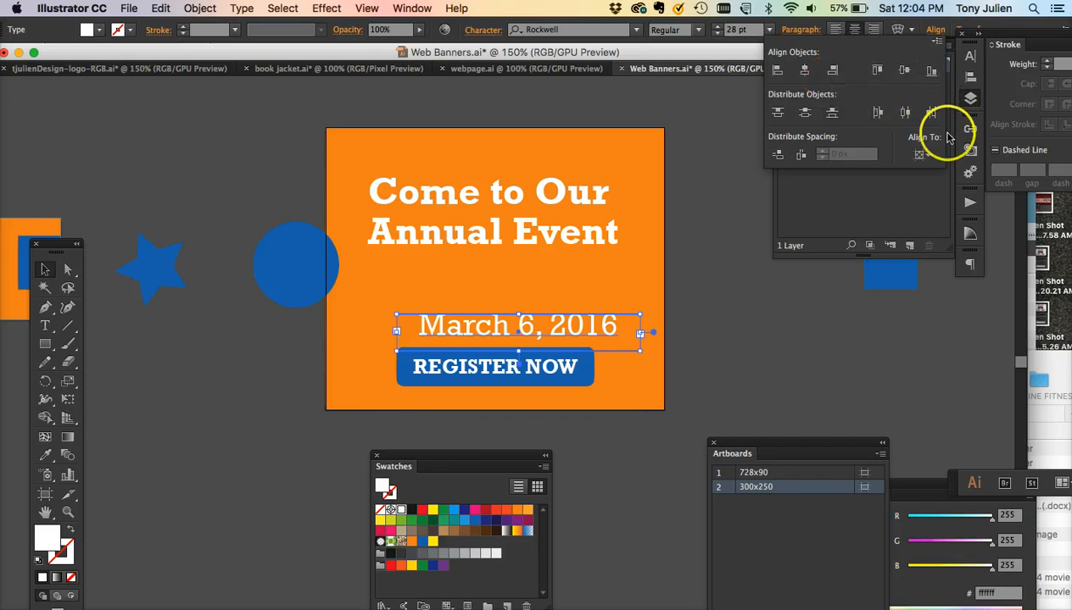
pyautogui.click(920, 156)
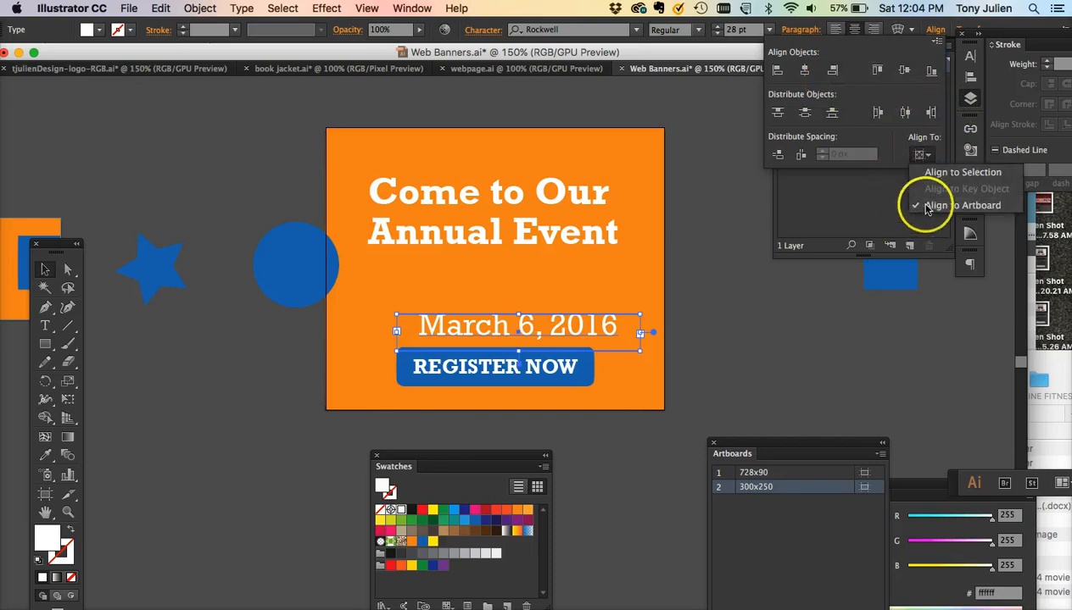
pyautogui.click(804, 71)
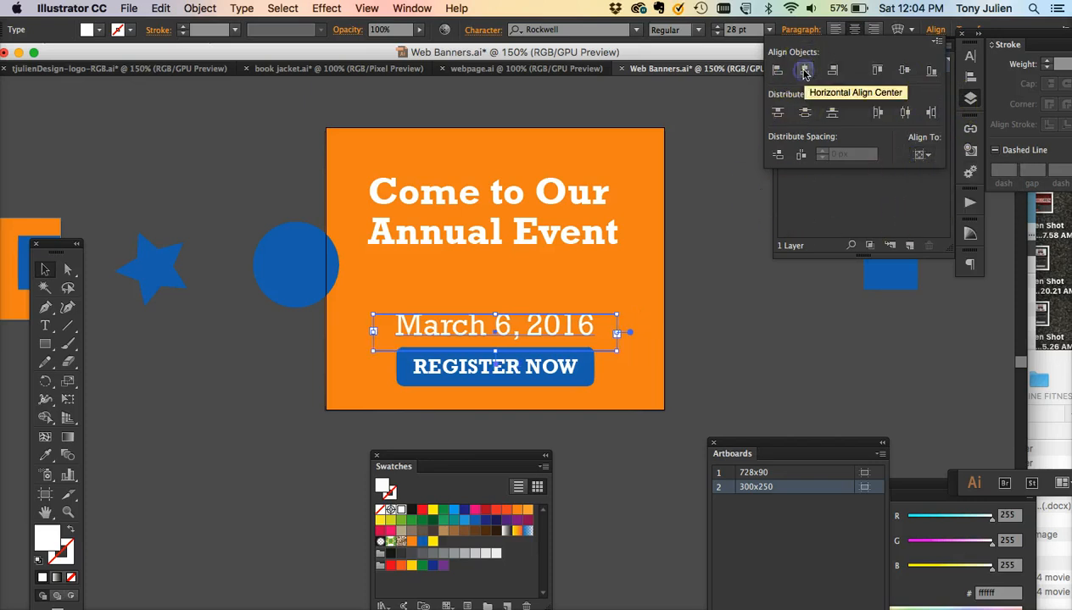
# - Center the Register Now button horizontally on the artboard
pyautogui.click(526, 383)
pyautogui.click(523, 382)
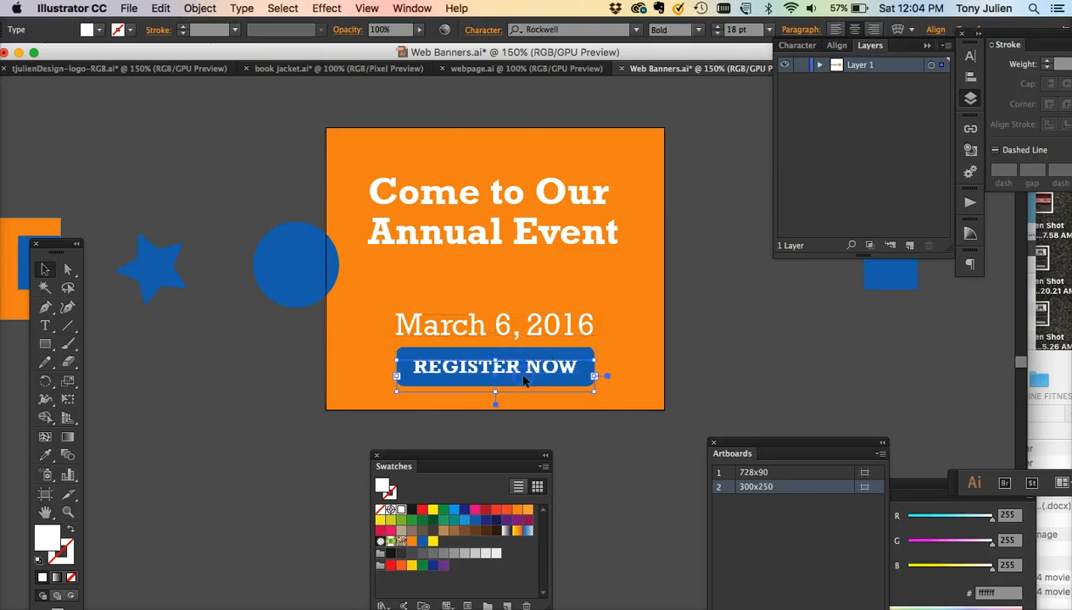
pyautogui.click(933, 32)
pyautogui.click(804, 71)
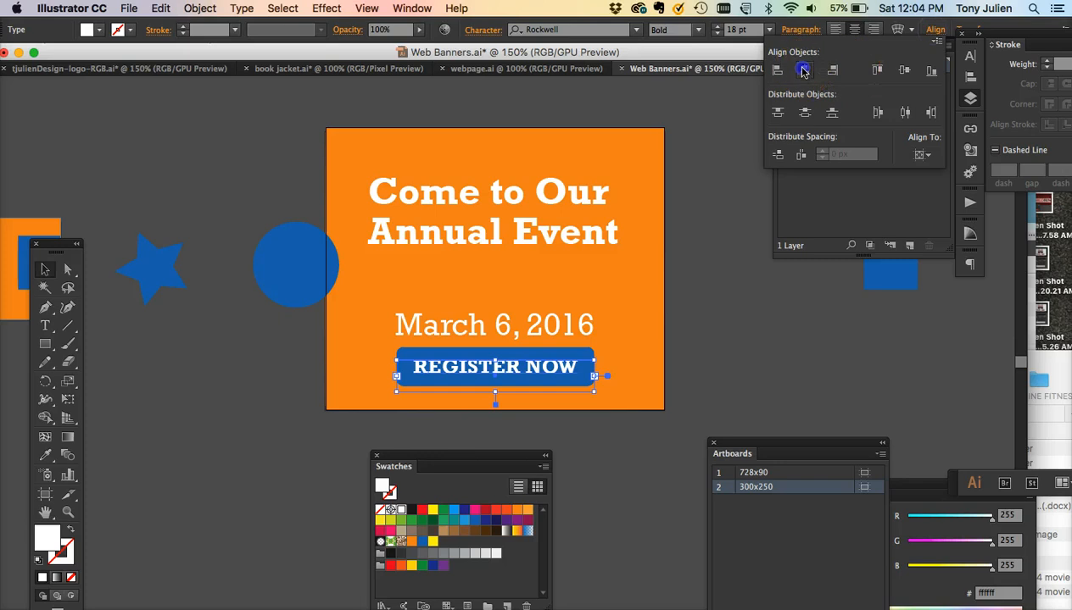
pyautogui.click(515, 338)
pyautogui.click(494, 337)
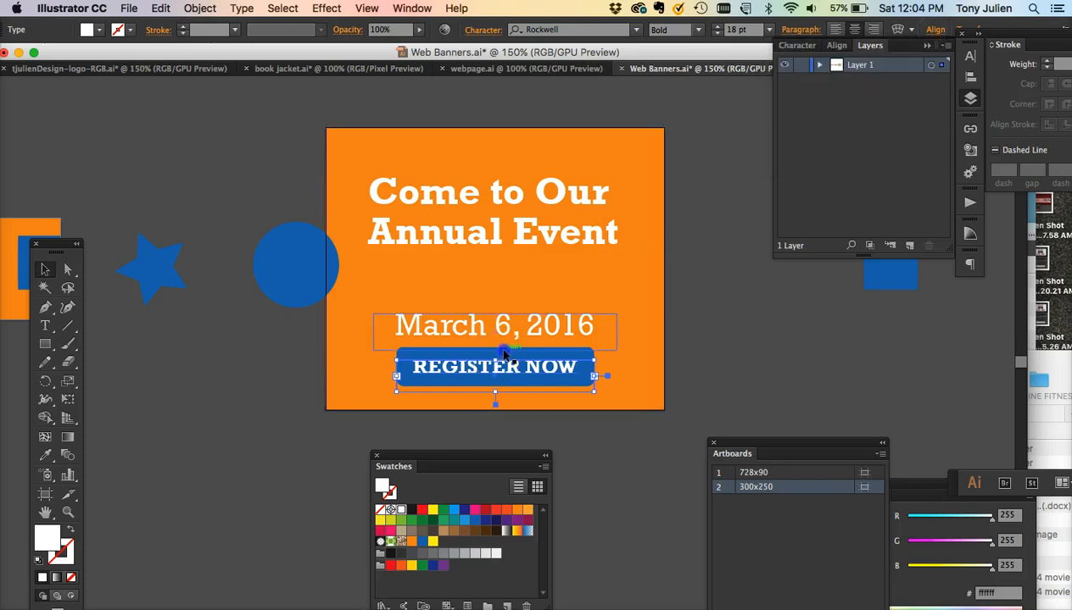
pyautogui.click(466, 378)
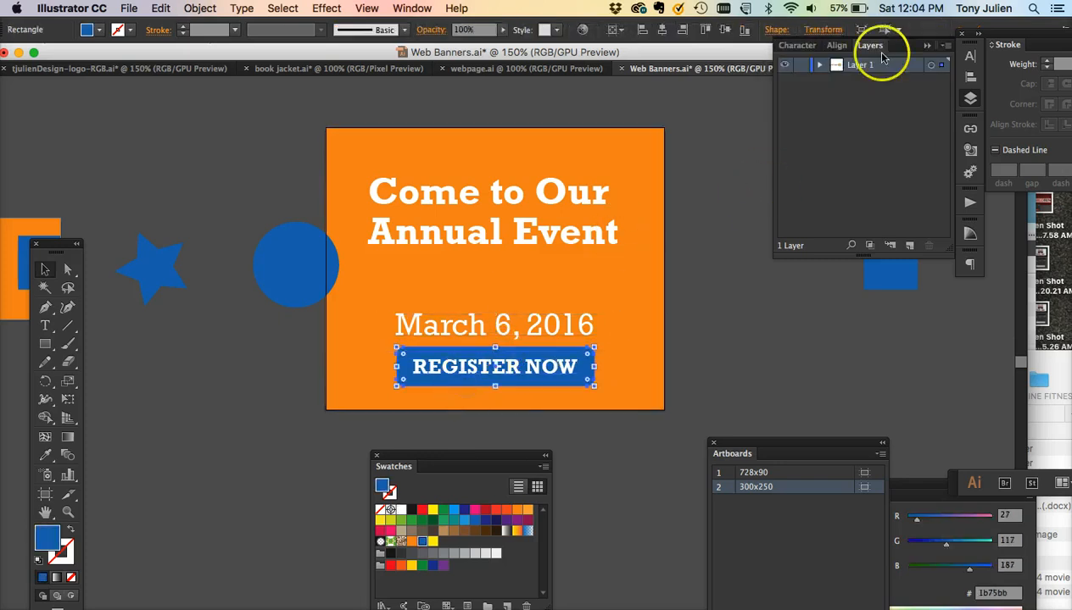
pyautogui.click(837, 46)
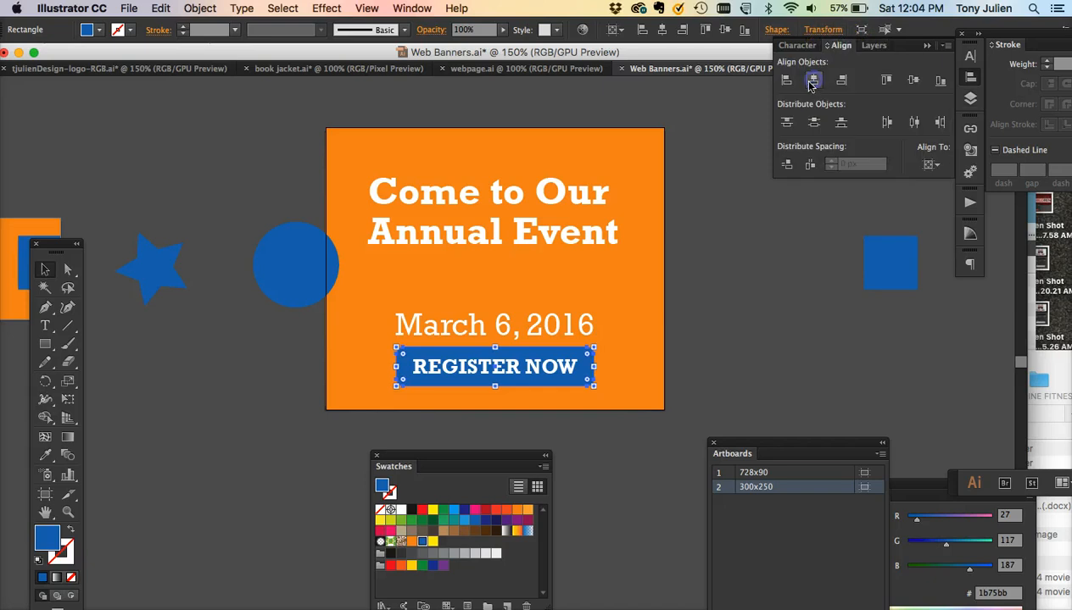
# - Move the headline lower and replace its text with Download CEO's Book
pyautogui.moveTo(545, 229); pyautogui.dragTo(541, 269)
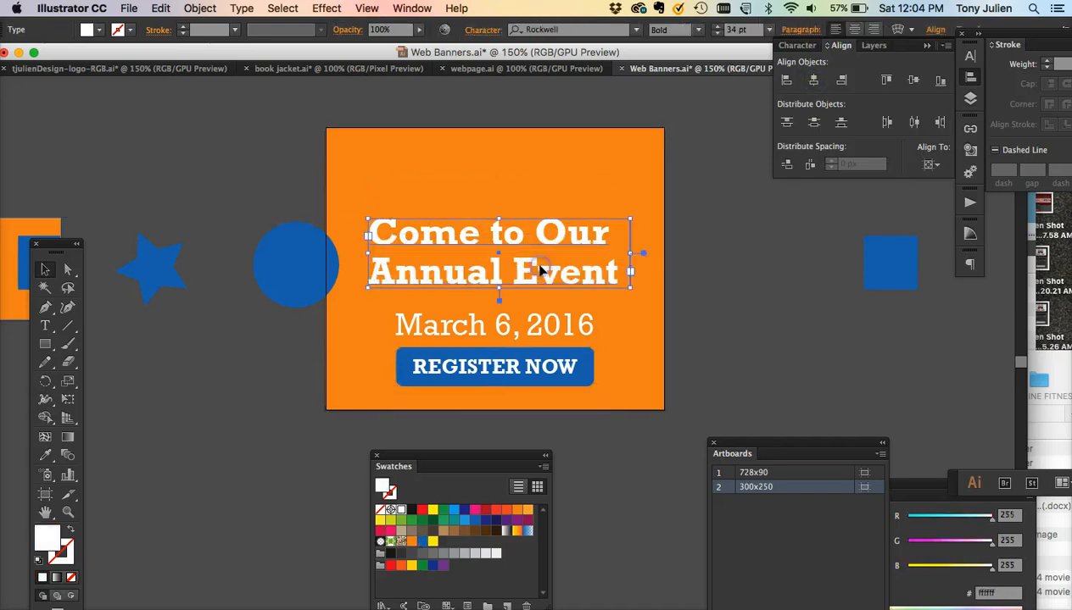
pyautogui.tripleClick(540, 269)
pyautogui.press('super+a')
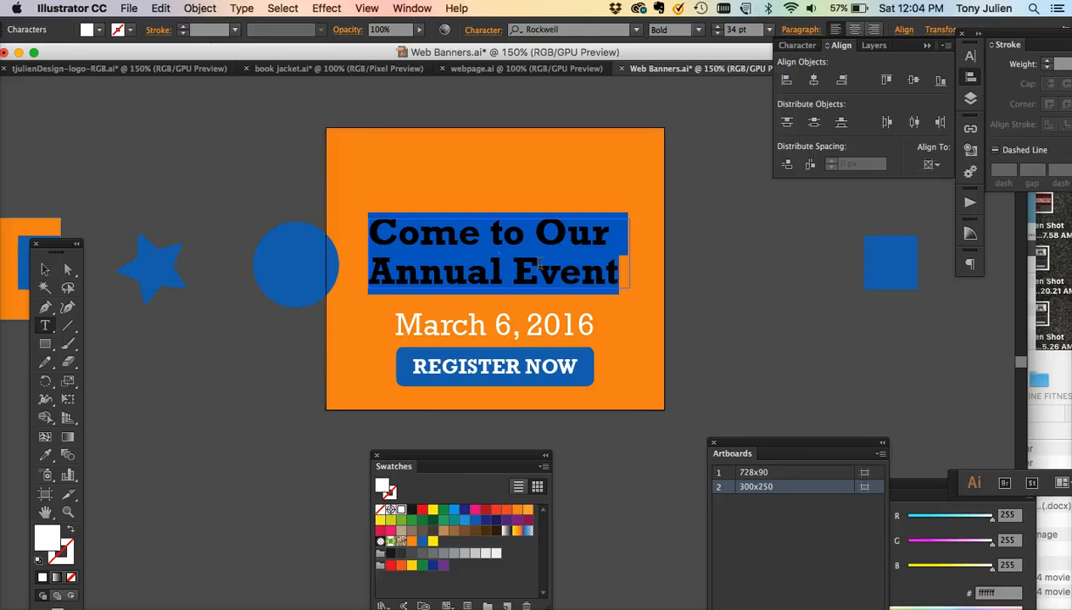
pyautogui.write('Download')
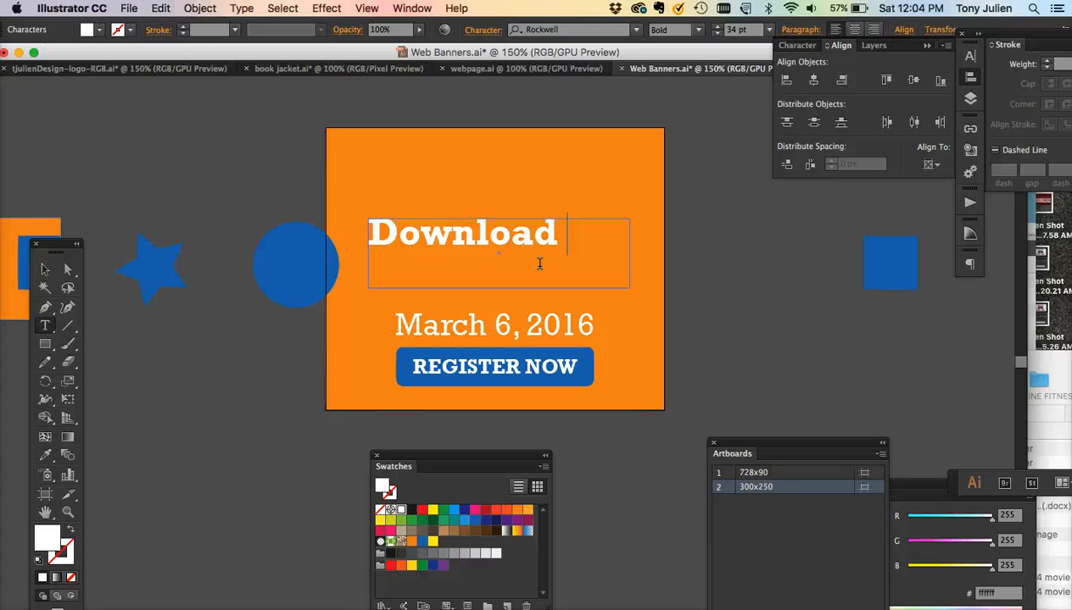
pyautogui.write('Annual')
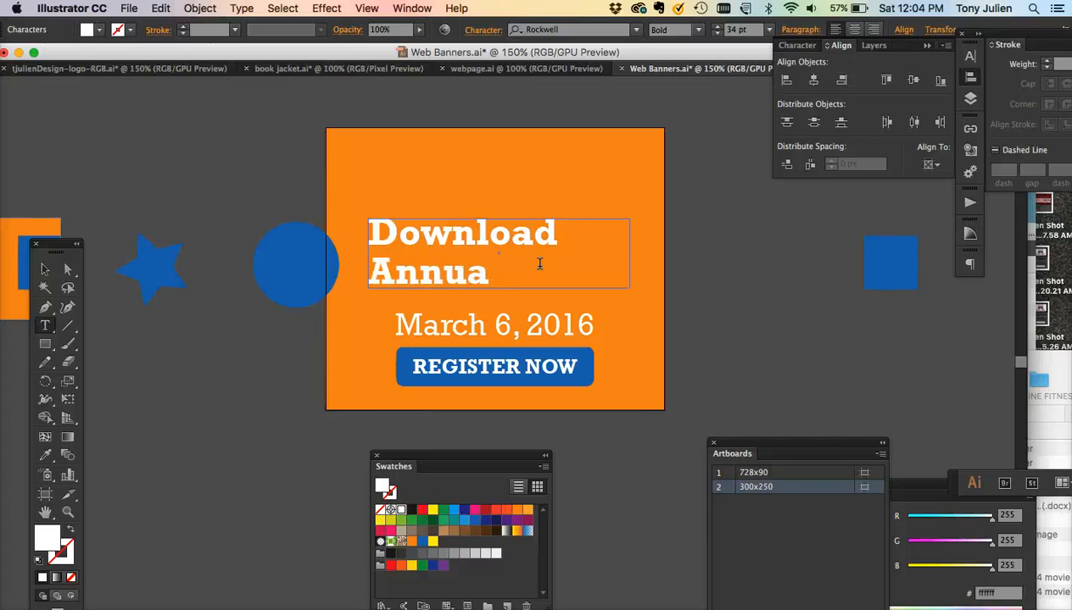
pyautogui.press('BackSpace')
pyautogui.press('BackSpace')
pyautogui.press('BackSpace')
pyautogui.write('CEO’s Book')
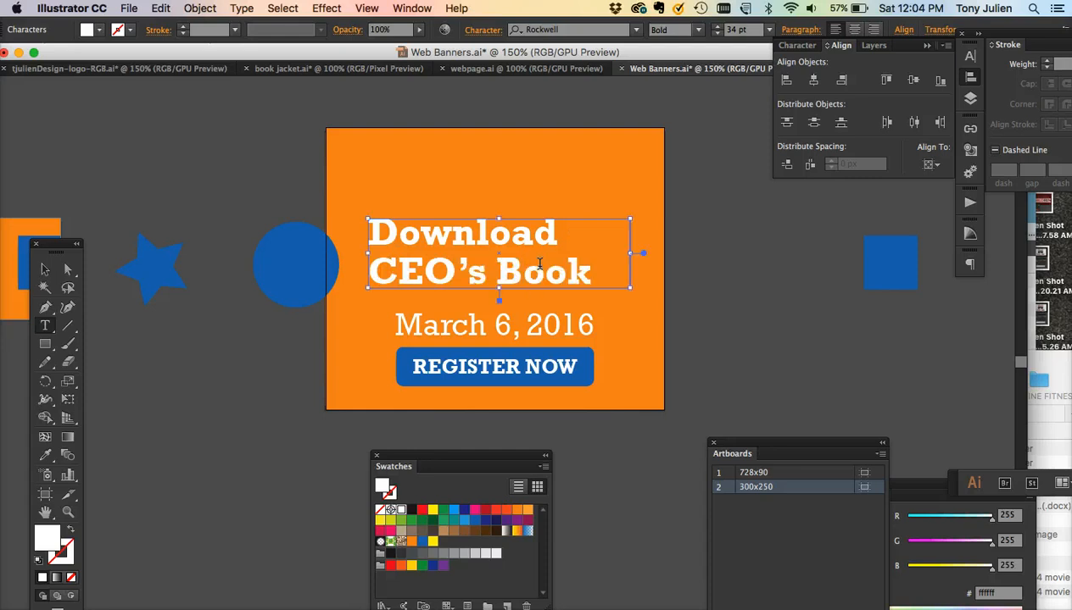
# - Center-align the headline's text
pyautogui.press('super+a')
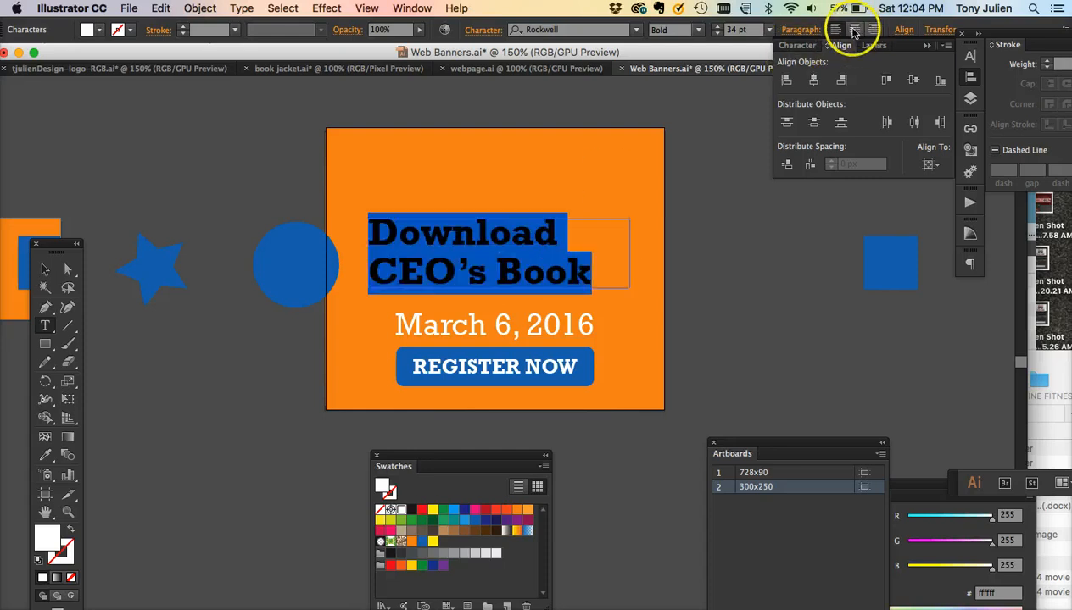
pyautogui.click(853, 29)
pyautogui.click(45, 269)
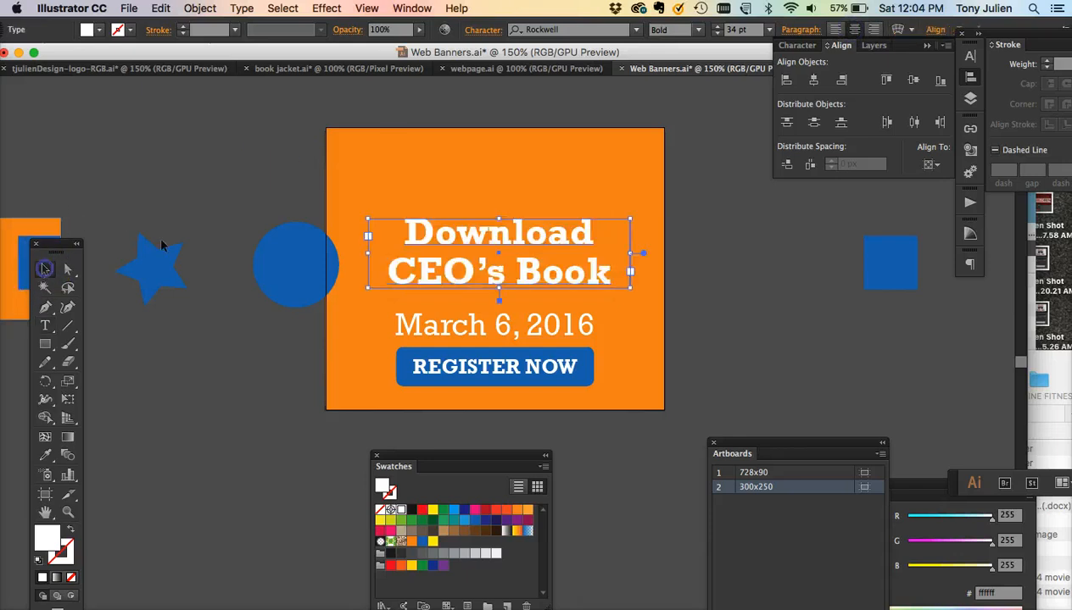
# - Move the blue circle to the artboard's lower-left corner and the blue star to its upper-right corner
pyautogui.click(716, 367)
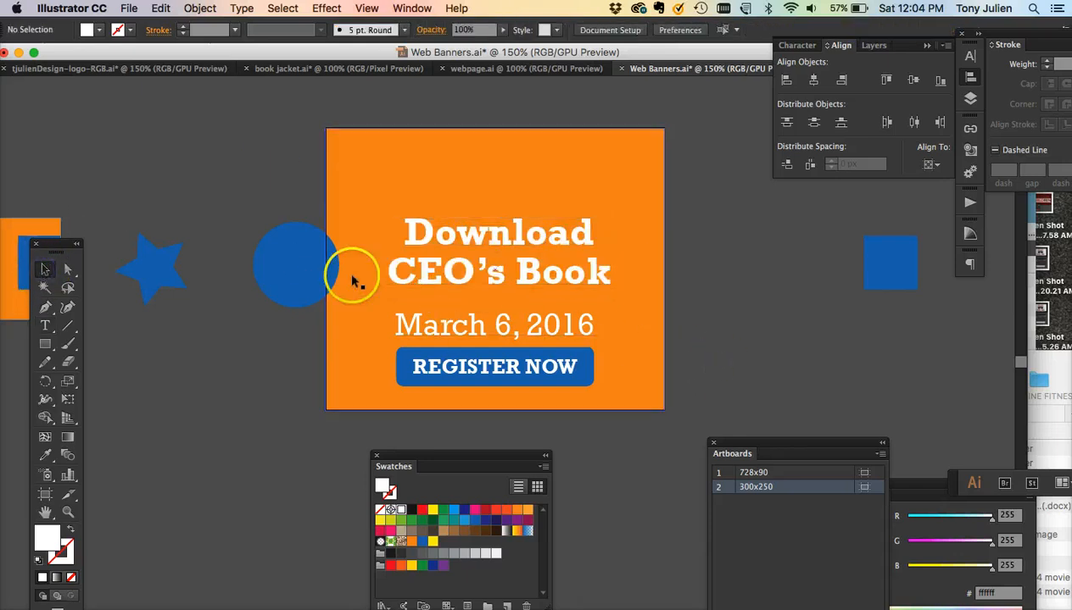
pyautogui.moveTo(311, 275); pyautogui.dragTo(332, 404)
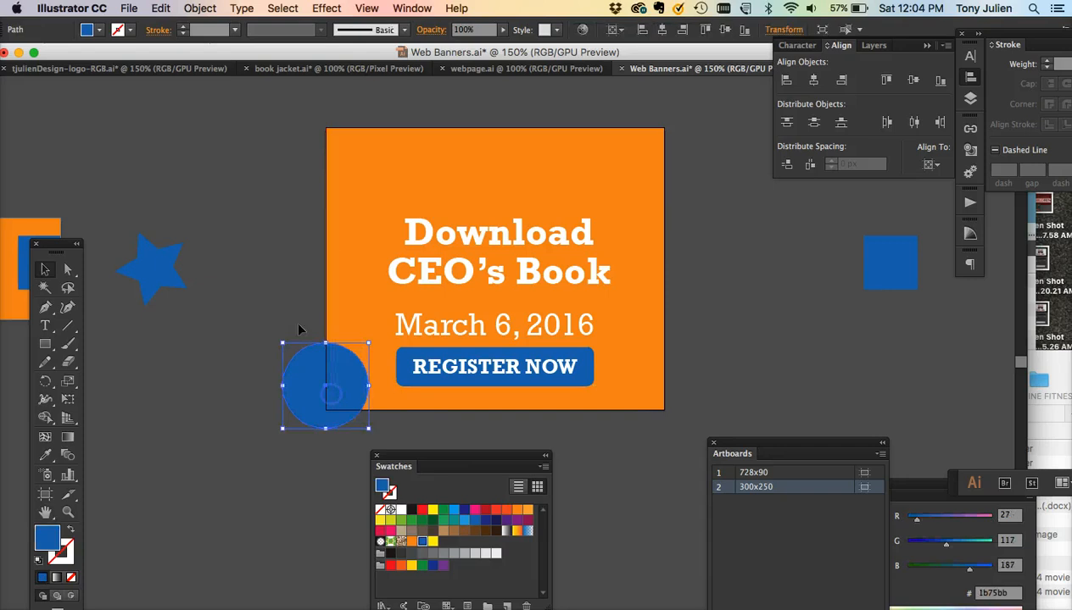
pyautogui.moveTo(168, 249); pyautogui.dragTo(666, 141)
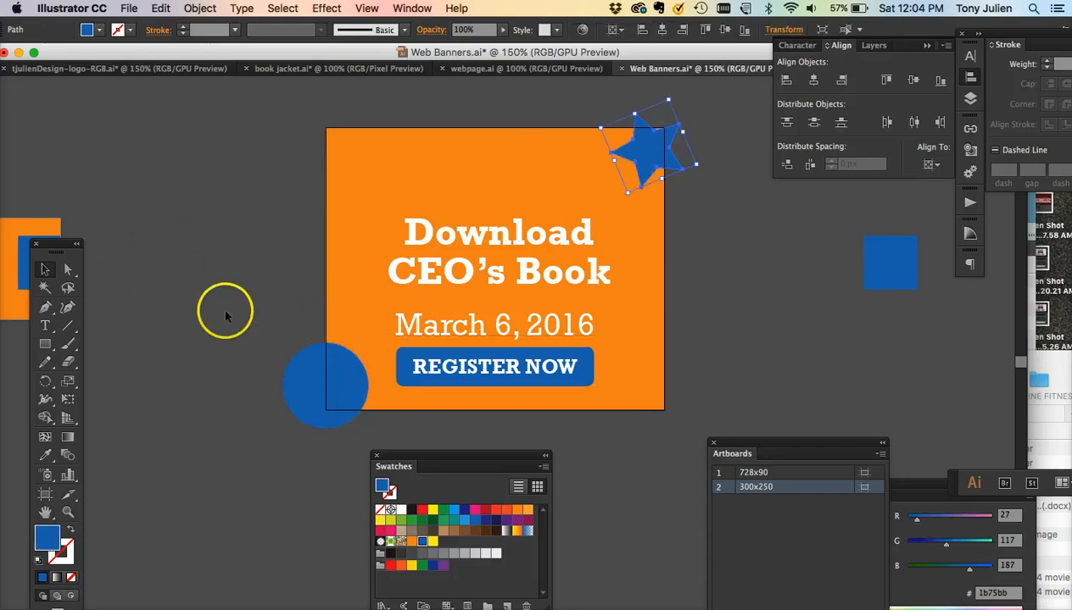
# - In the book jacket document, select the front cover's artwork, group it and copy it
pyautogui.click(304, 73)
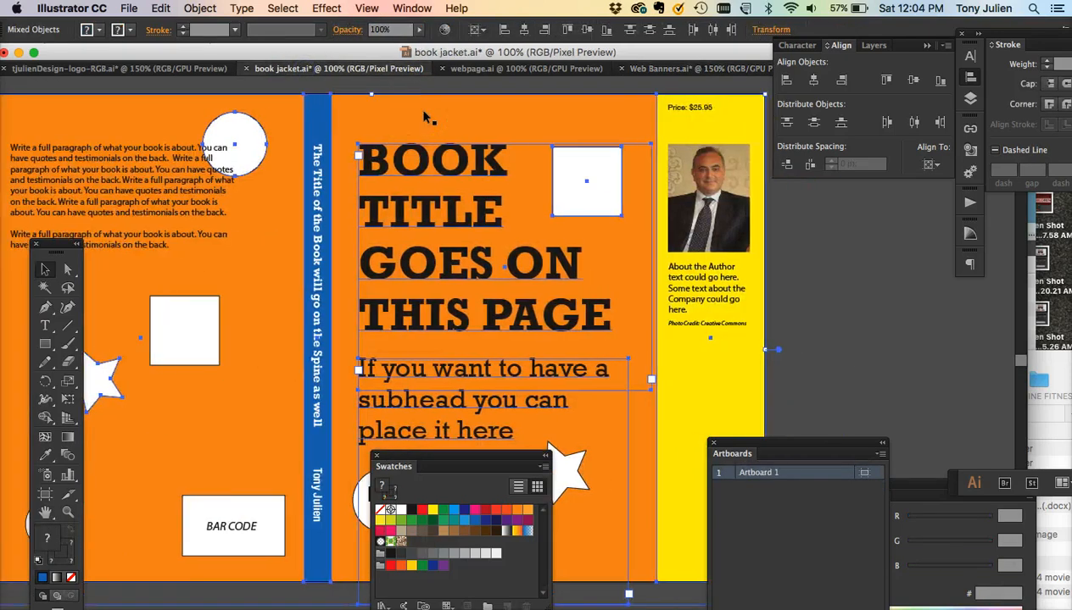
pyautogui.hscroll(2, 424, 116)
pyautogui.press('super+minus')
pyautogui.press('super+minus')
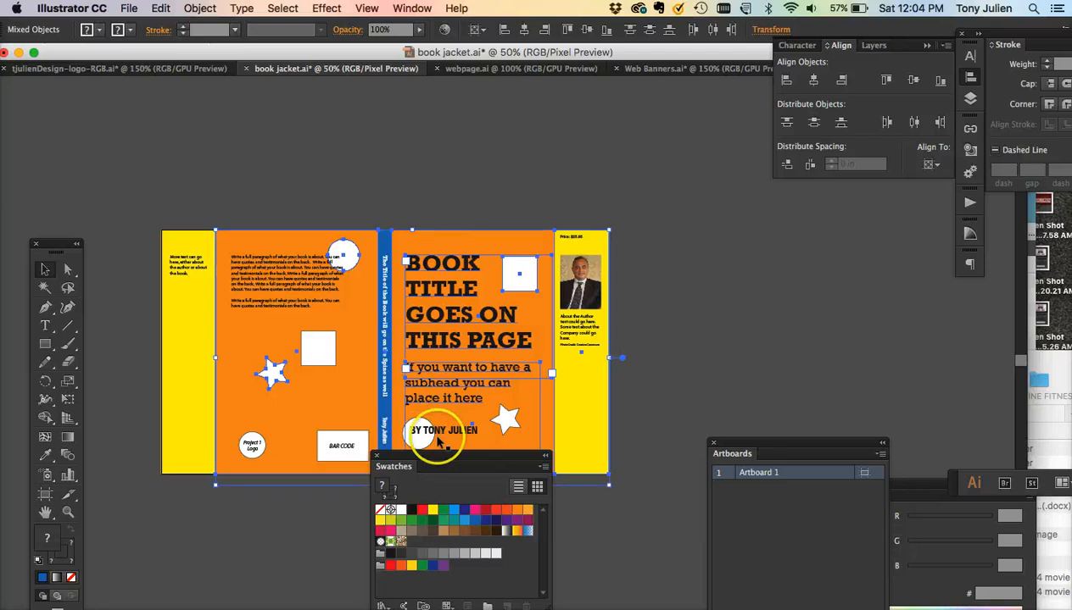
pyautogui.moveTo(464, 454); pyautogui.dragTo(339, 519)
pyautogui.click(629, 522)
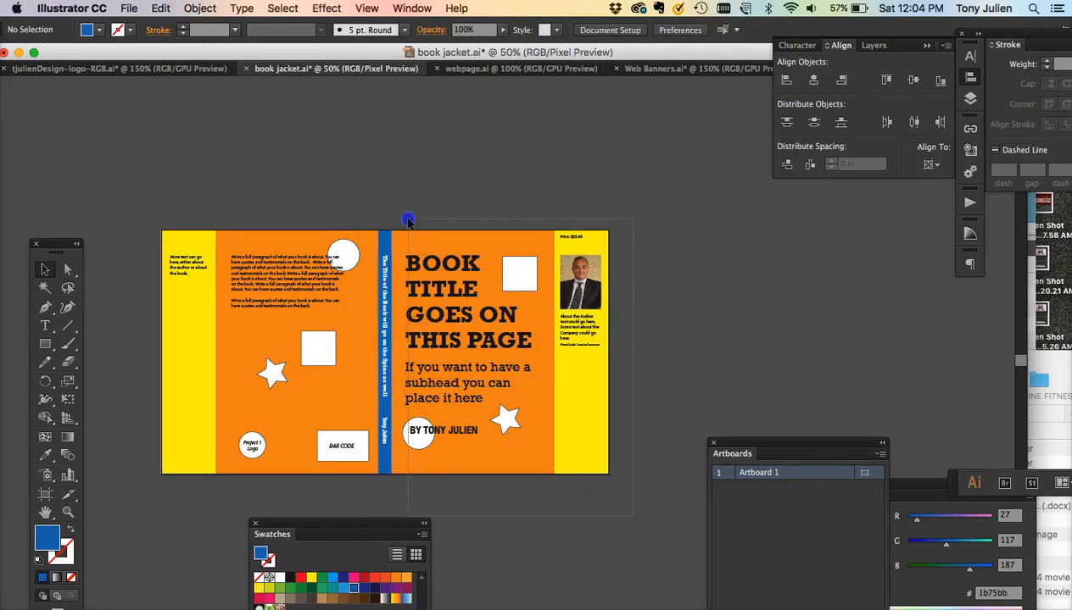
pyautogui.moveTo(408, 219); pyautogui.dragTo(408, 220)
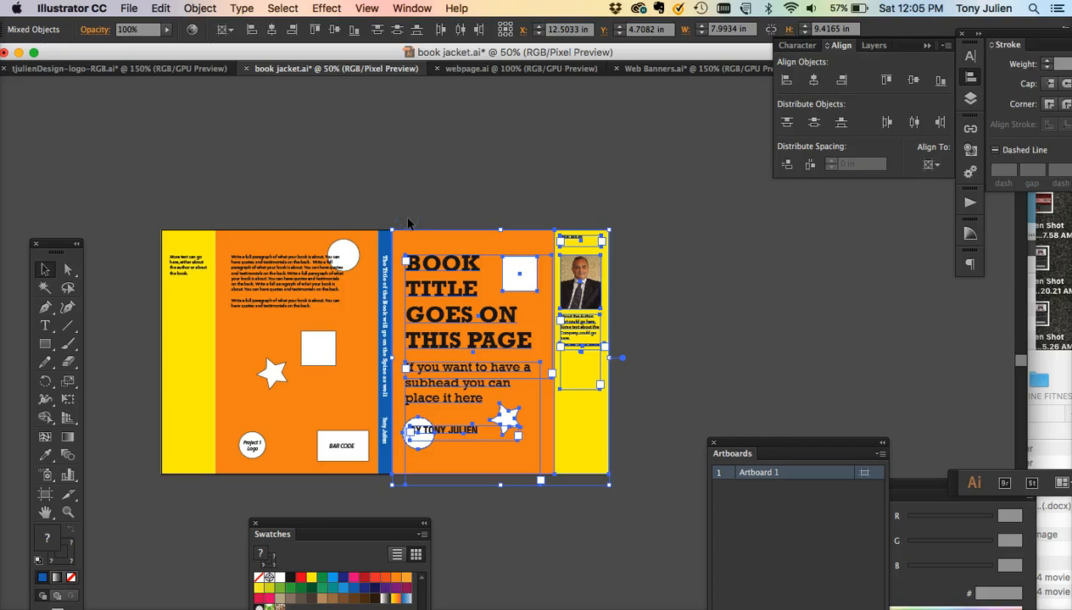
pyautogui.click(517, 485)
pyautogui.click(535, 519)
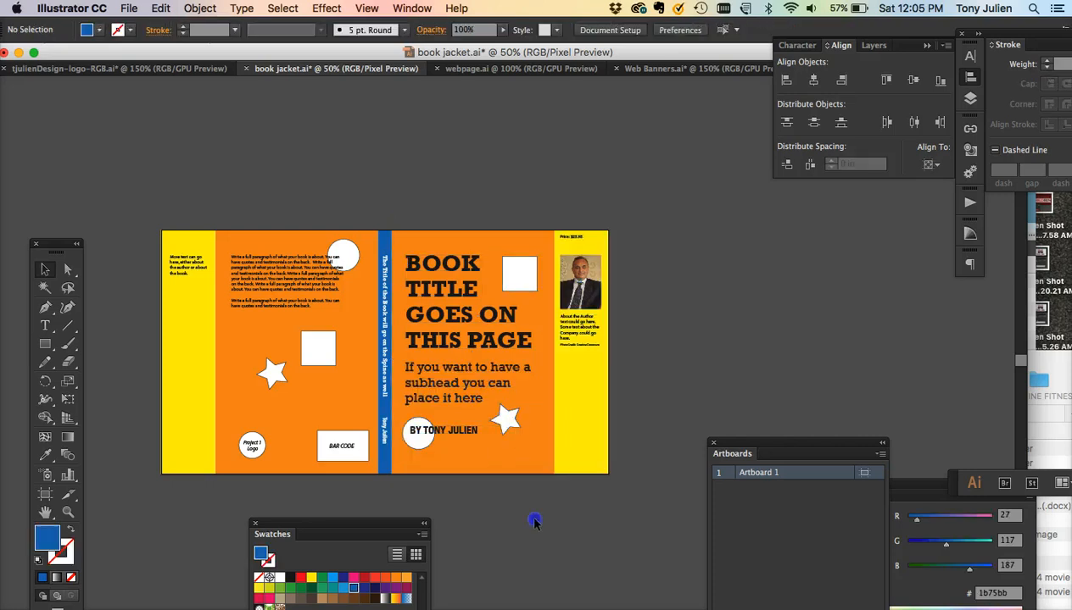
pyautogui.moveTo(408, 216); pyautogui.dragTo(409, 212)
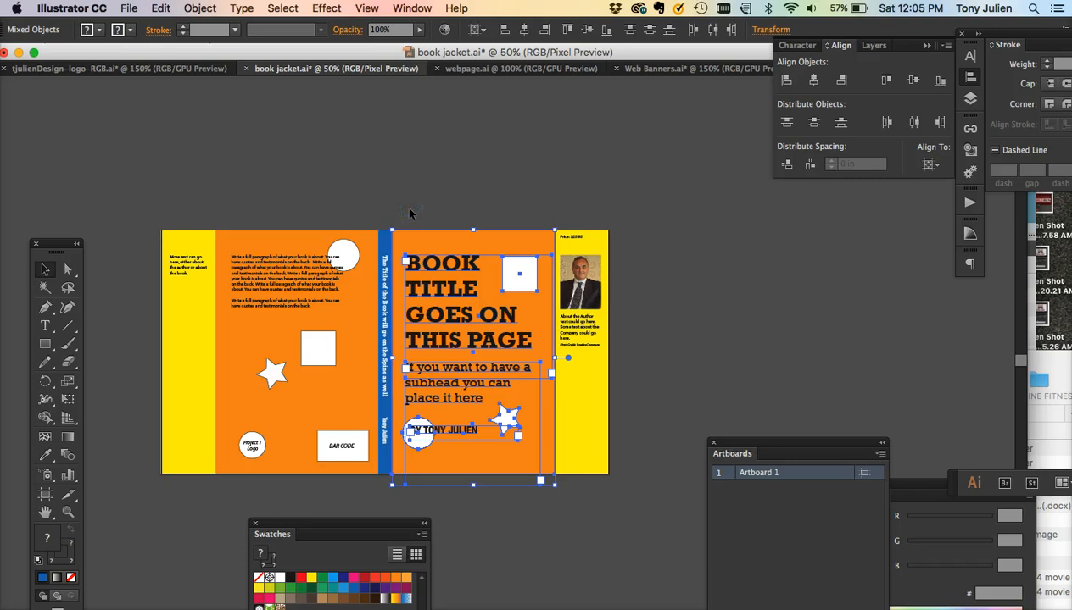
pyautogui.click(412, 225)
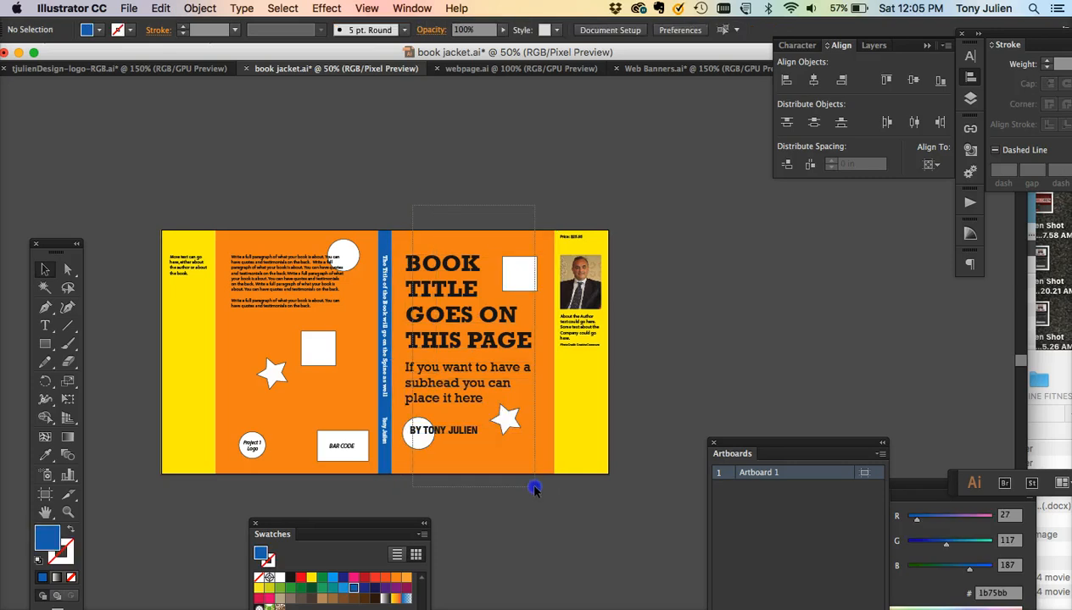
pyautogui.moveTo(535, 489); pyautogui.dragTo(535, 489)
pyautogui.press('super+g')
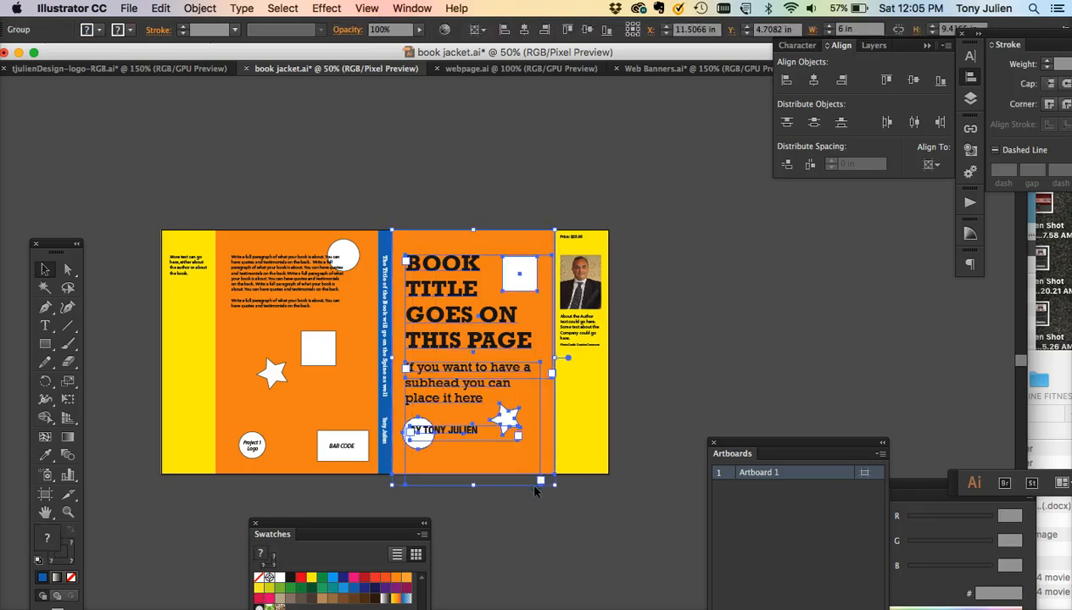
# - Paste the front cover group into the web banners document
pyautogui.click(662, 70)
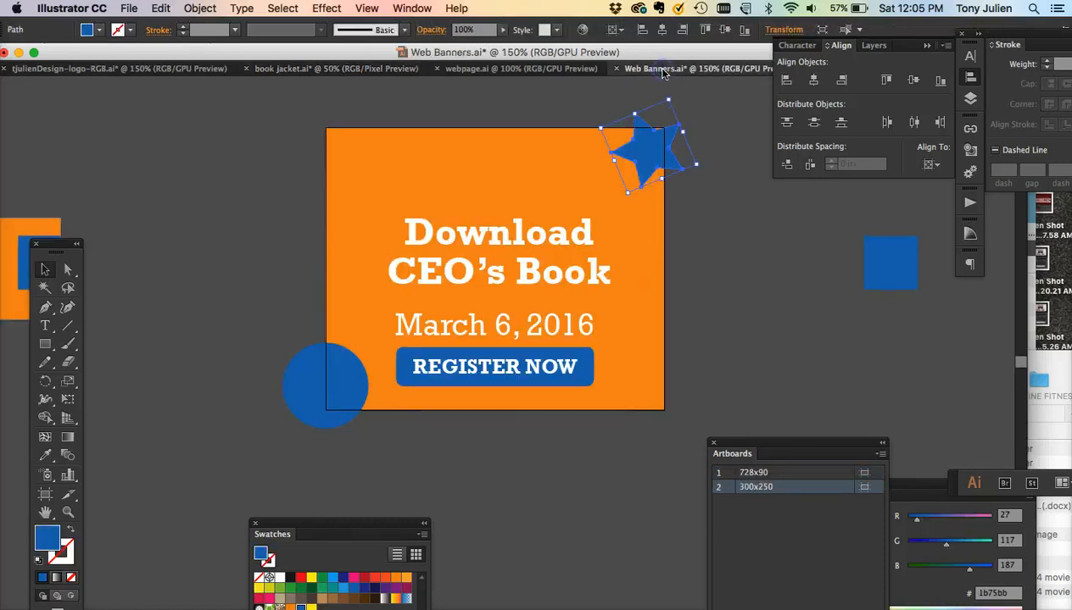
pyautogui.click(721, 353)
pyautogui.press('super+v')
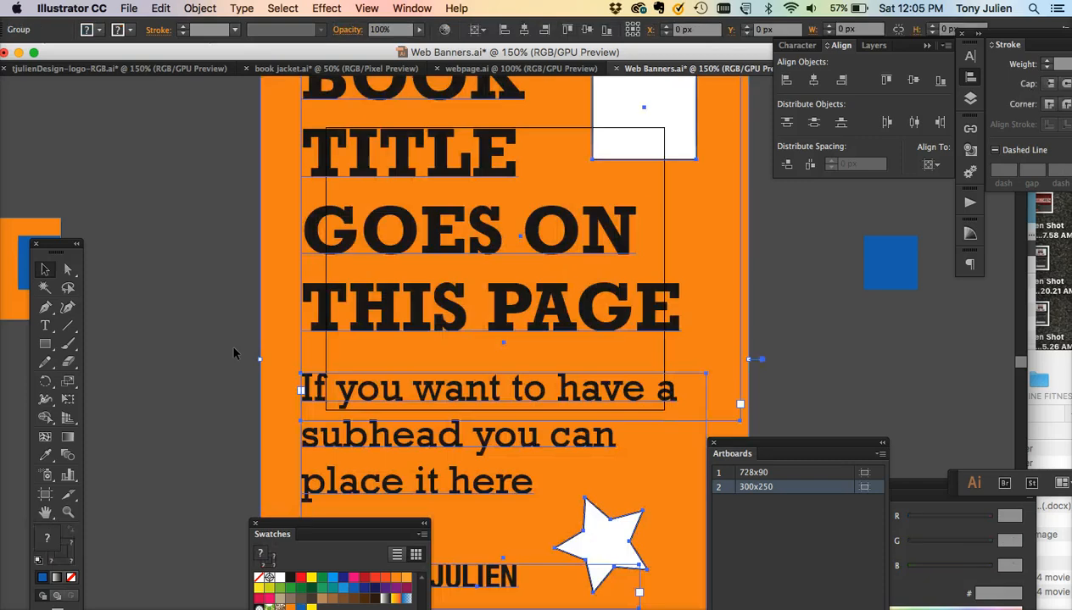
# - Scale the pasted cover group uniformly to 50%
pyautogui.press('super+minus')
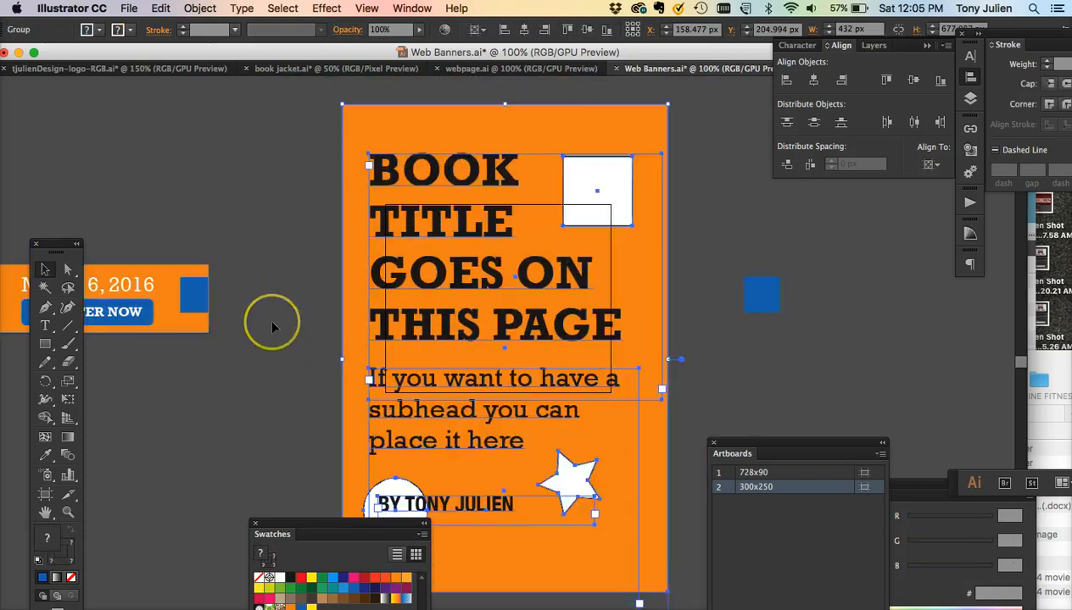
pyautogui.doubleClick(70, 383)
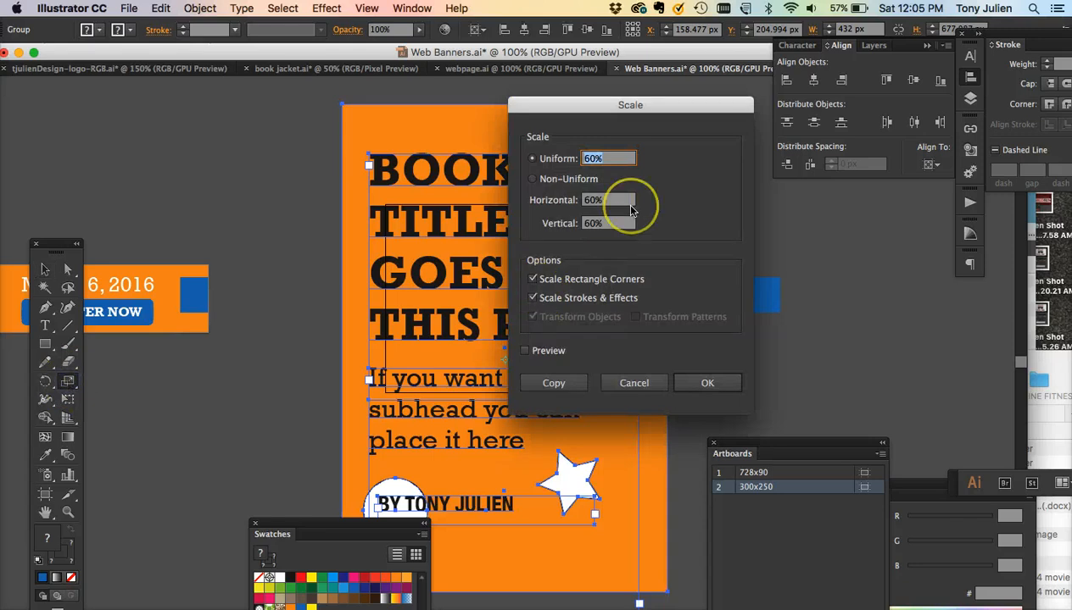
pyautogui.write('50')
pyautogui.press('Return')
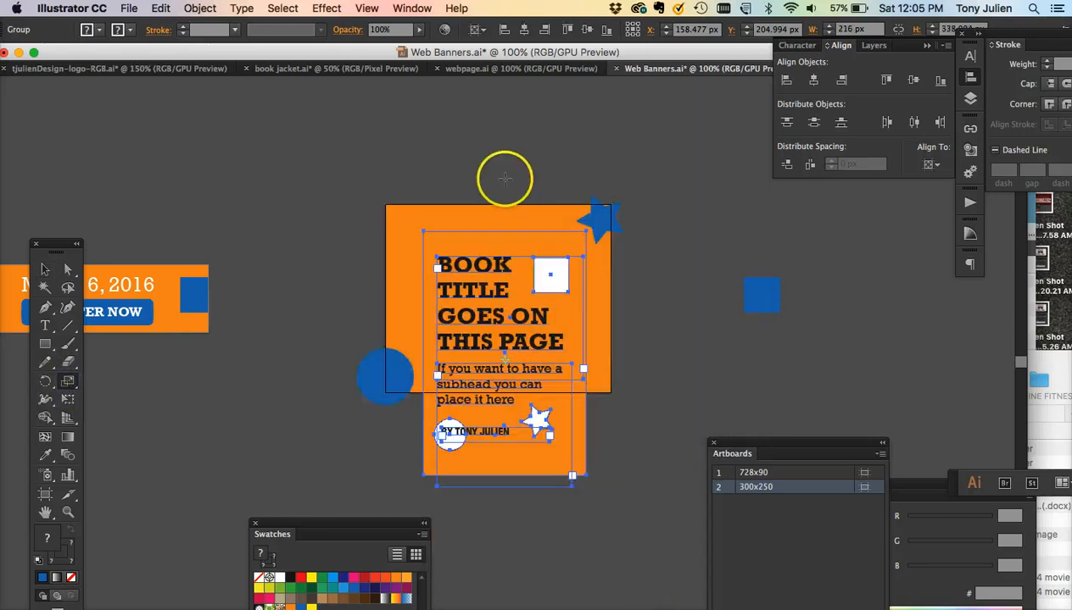
pyautogui.click(45, 270)
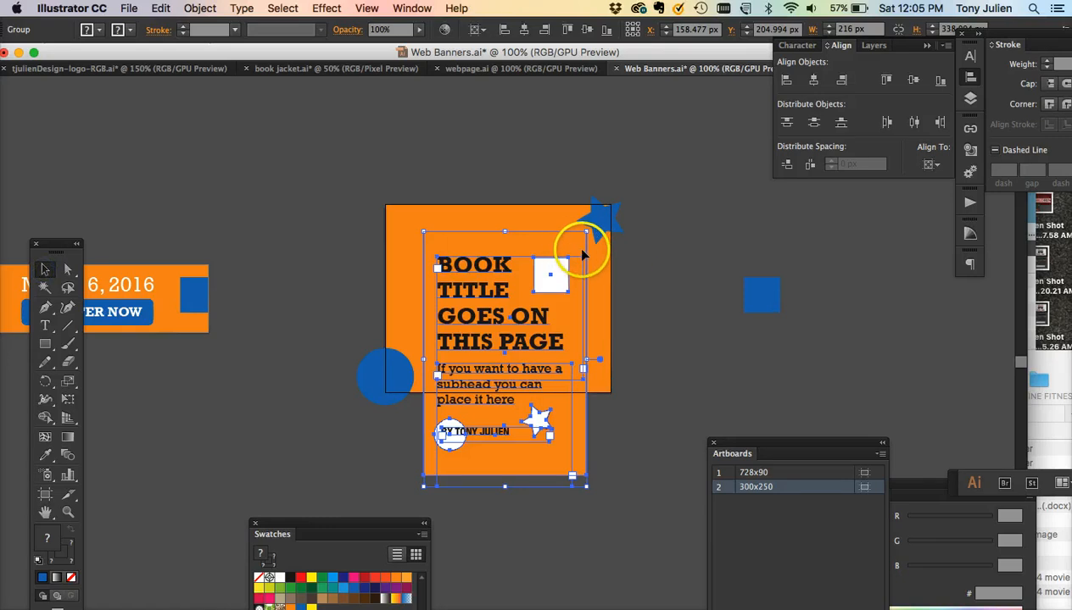
# - Move the cover group beside the artboard and fill the banner's background rectangle with blue
pyautogui.moveTo(586, 272); pyautogui.dragTo(800, 247)
pyautogui.click(460, 222)
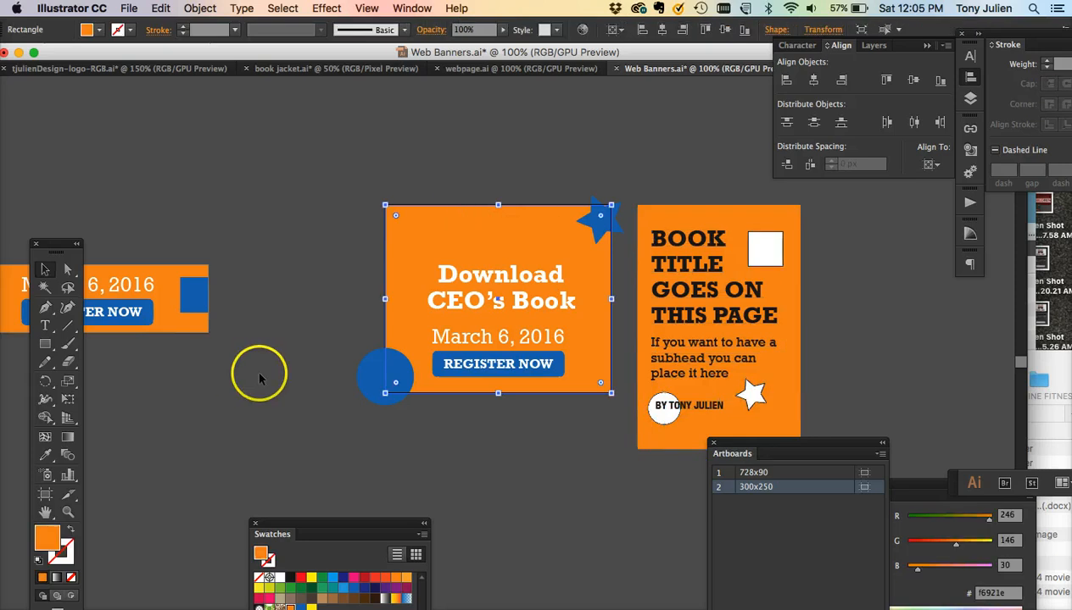
pyautogui.click(301, 608)
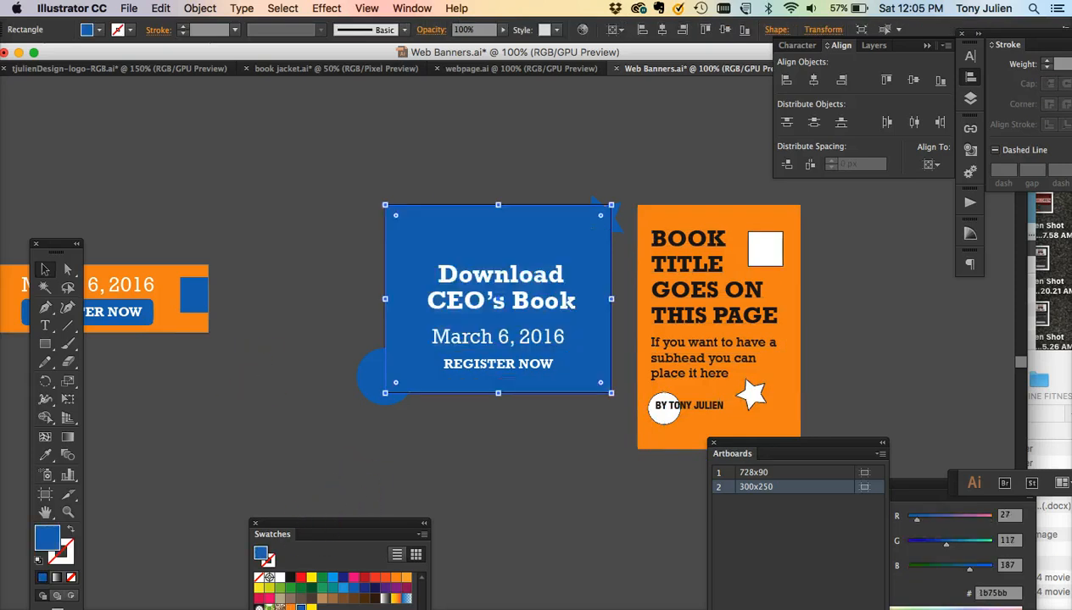
# - Fill the Register Now button yellow and colour its label text blue
pyautogui.click(443, 377)
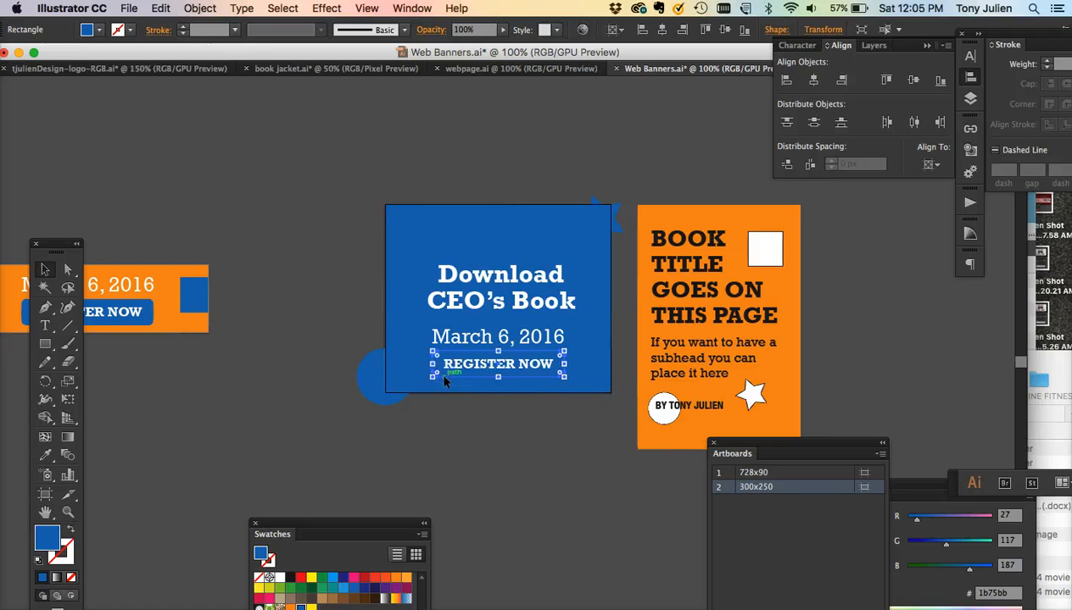
pyautogui.click(311, 608)
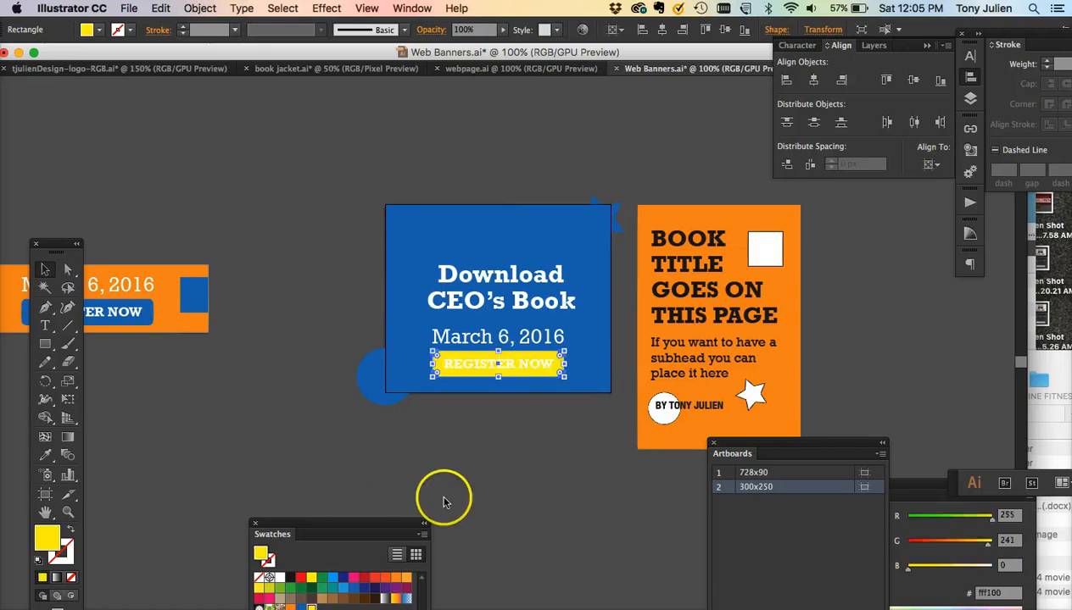
pyautogui.click(475, 366)
pyautogui.click(318, 585)
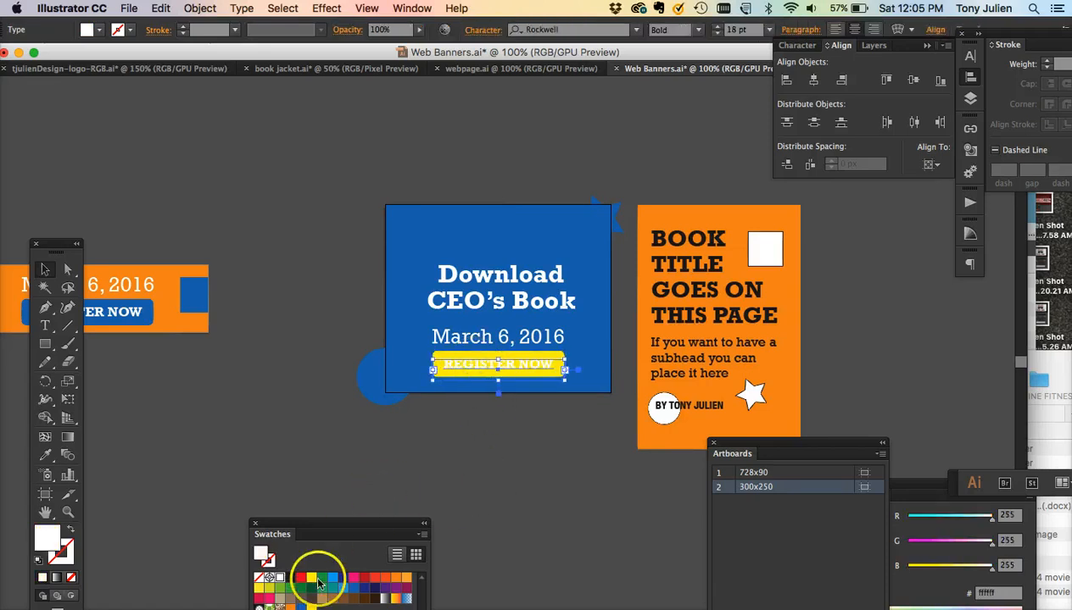
pyautogui.click(504, 463)
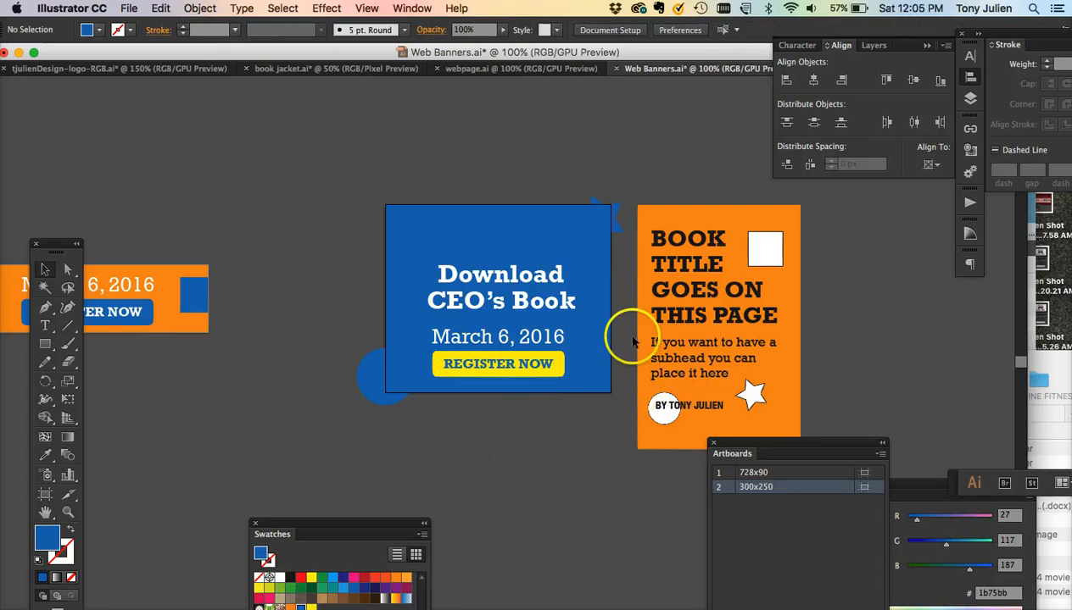
# - Shrink the cover group and place it in the banner's upper-left corner
pyautogui.click(382, 380)
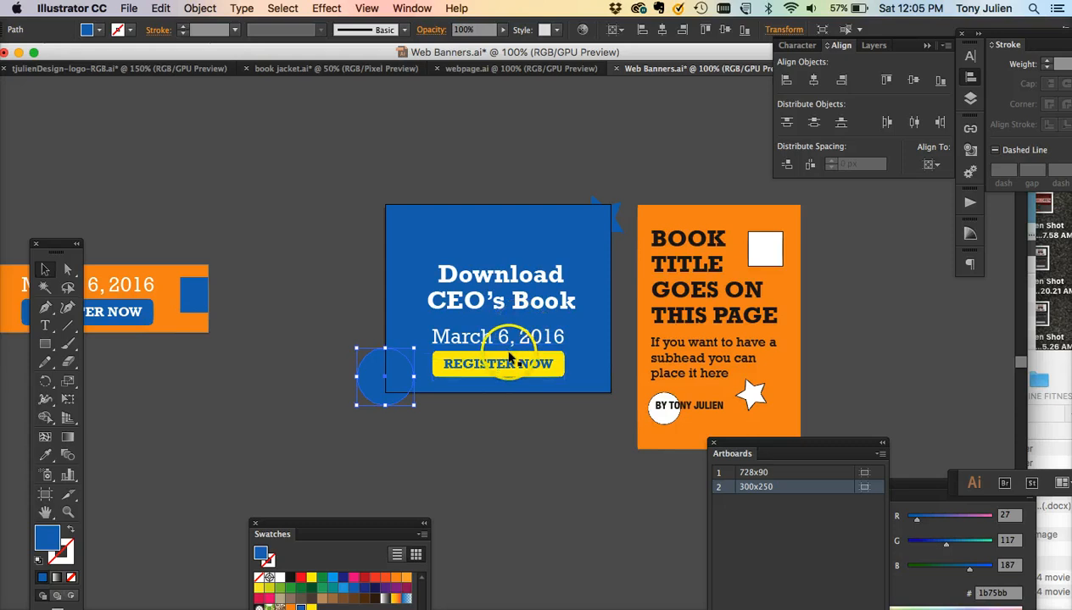
pyautogui.press('super+equal')
pyautogui.click(812, 285)
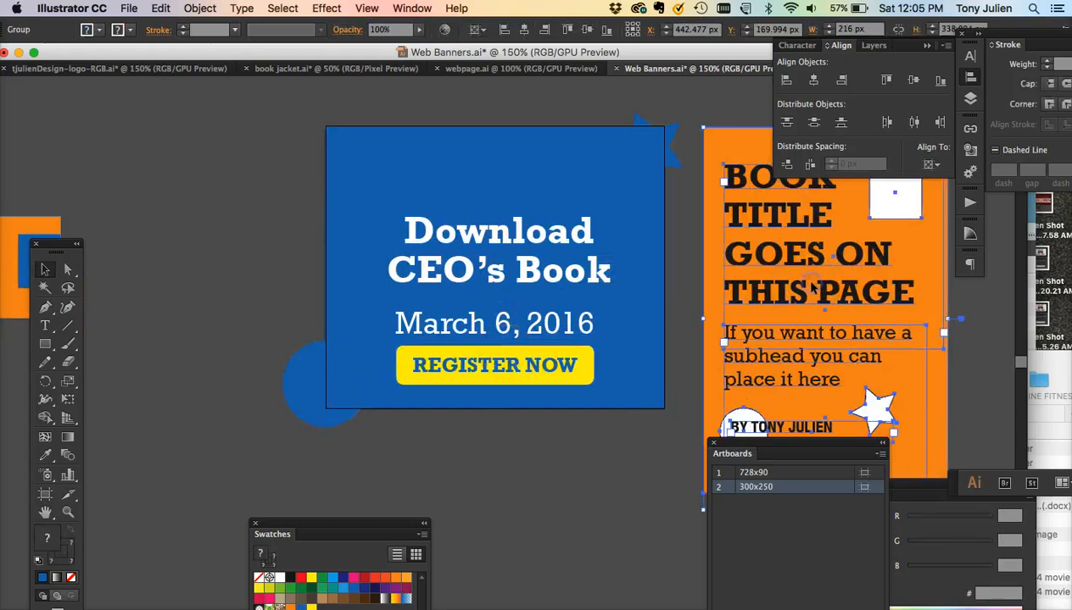
pyautogui.hscroll(4, 811, 289)
pyautogui.hscroll(1, 812, 284)
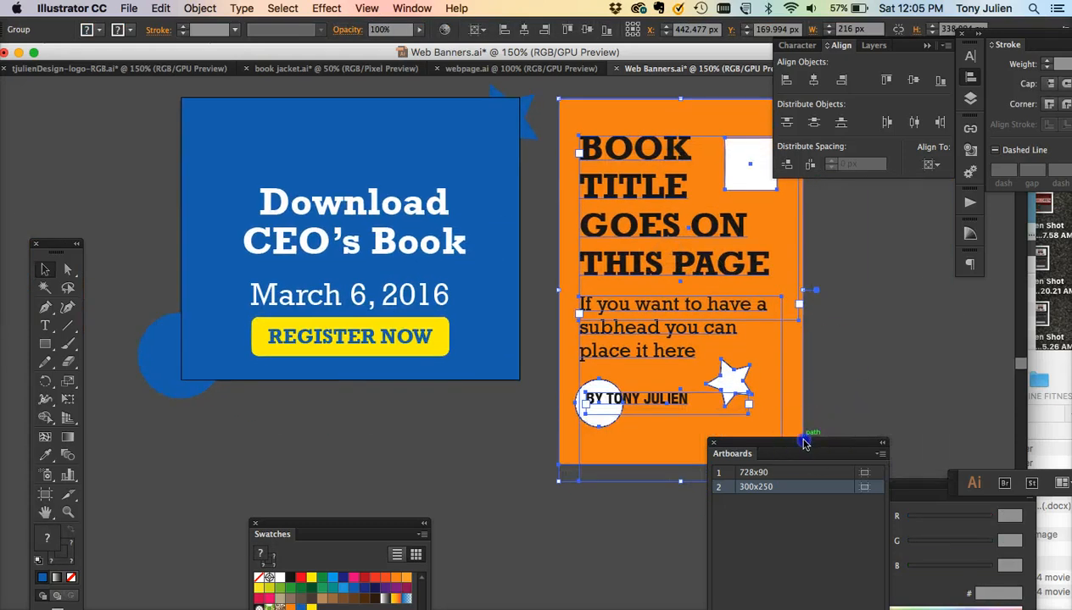
pyautogui.moveTo(808, 450); pyautogui.dragTo(955, 494)
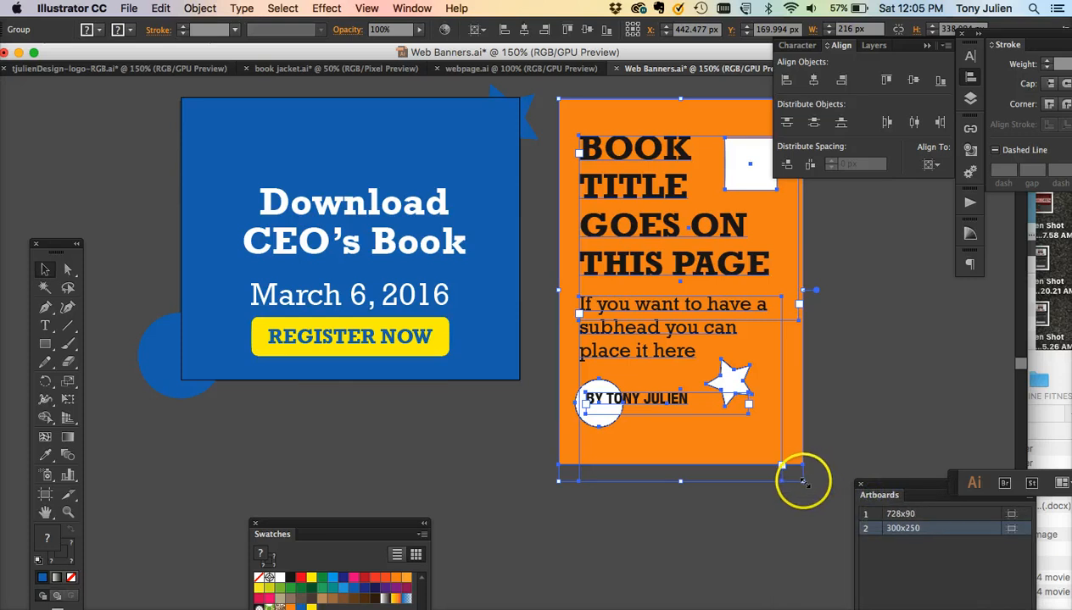
pyautogui.moveTo(802, 480); pyautogui.dragTo(695, 312)
pyautogui.moveTo(659, 142); pyautogui.dragTo(298, 155)
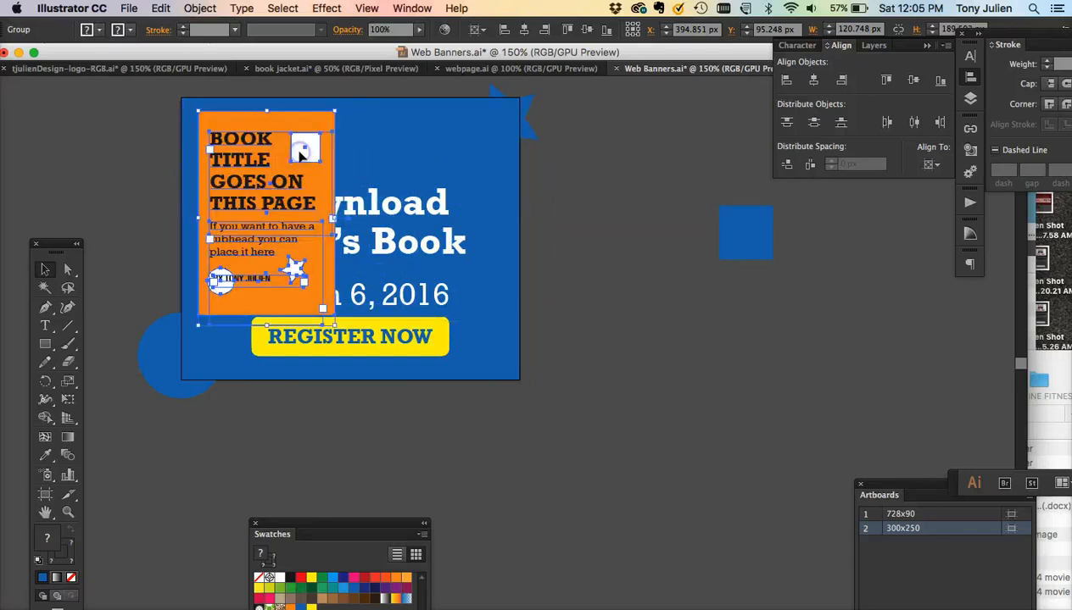
# - Move the headline to the upper right beside the cover and left-align it
pyautogui.click(381, 216)
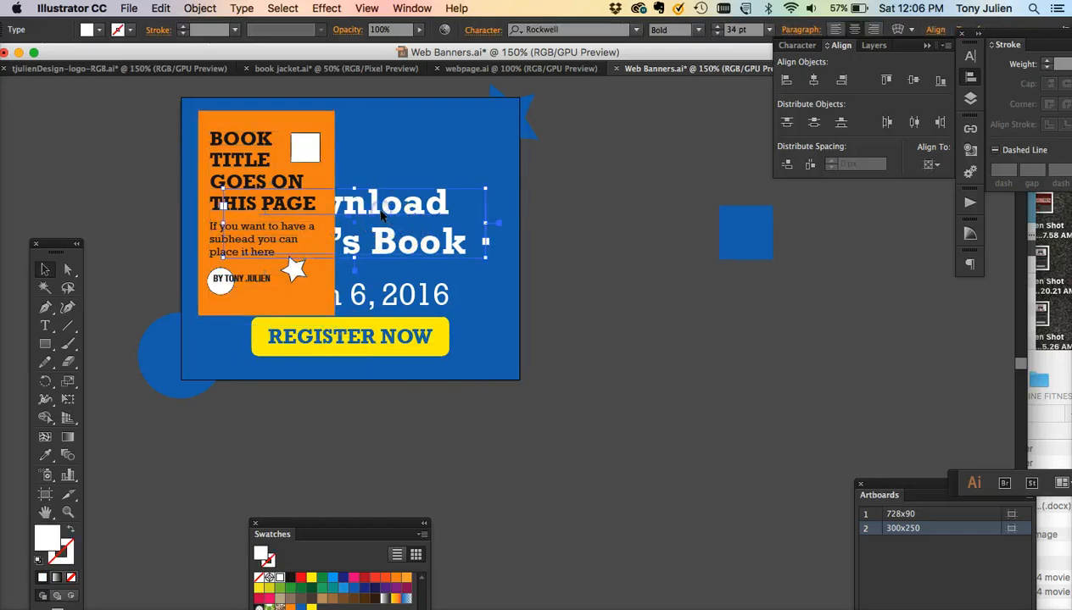
pyautogui.moveTo(381, 216); pyautogui.dragTo(495, 147)
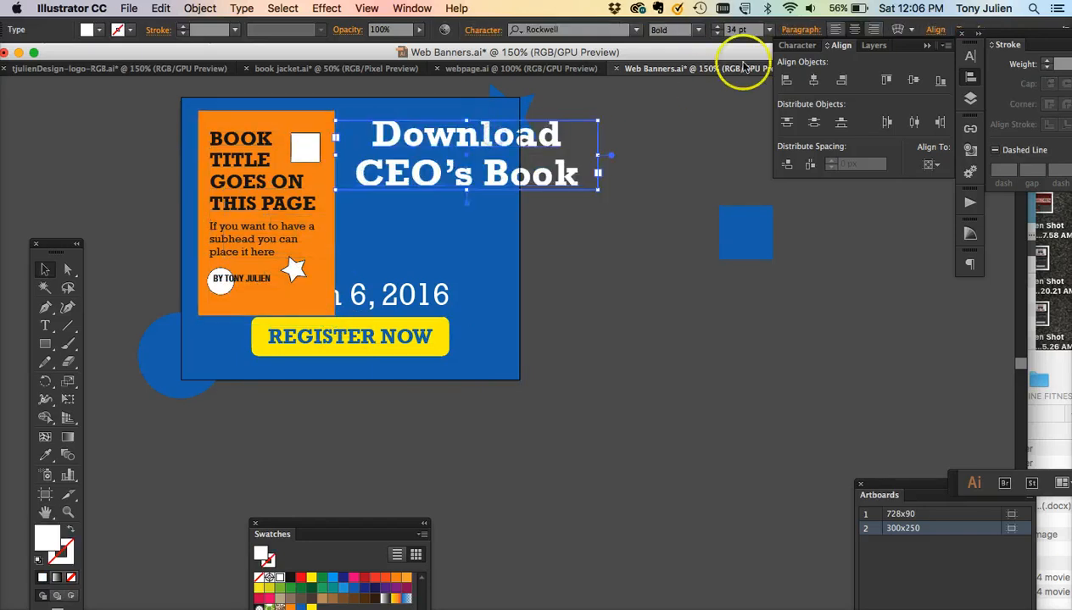
pyautogui.click(835, 30)
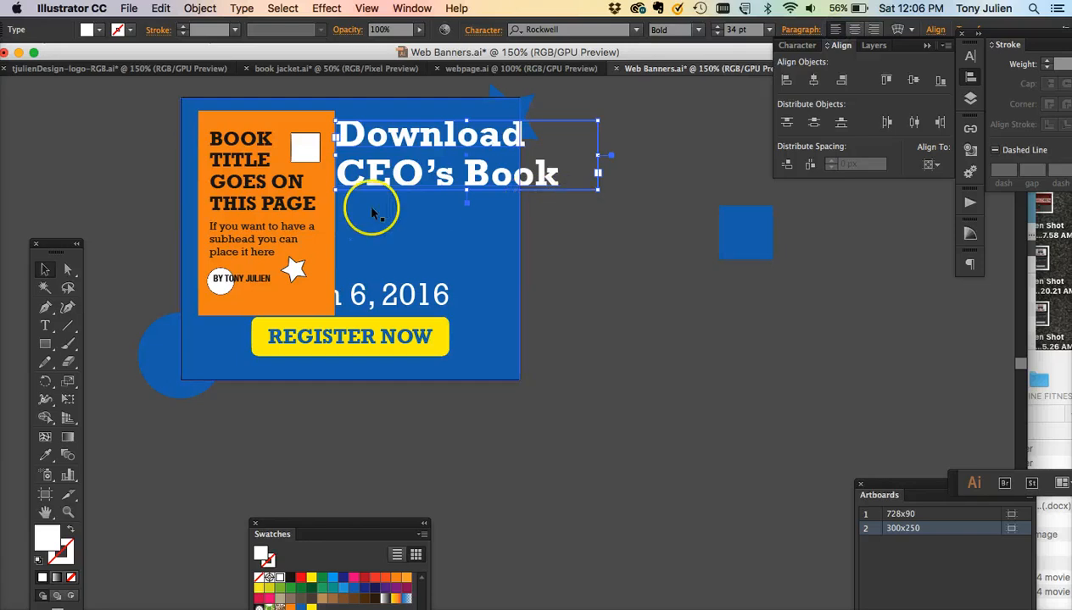
# - Scale the headline uniformly to 80%
pyautogui.doubleClick(68, 383)
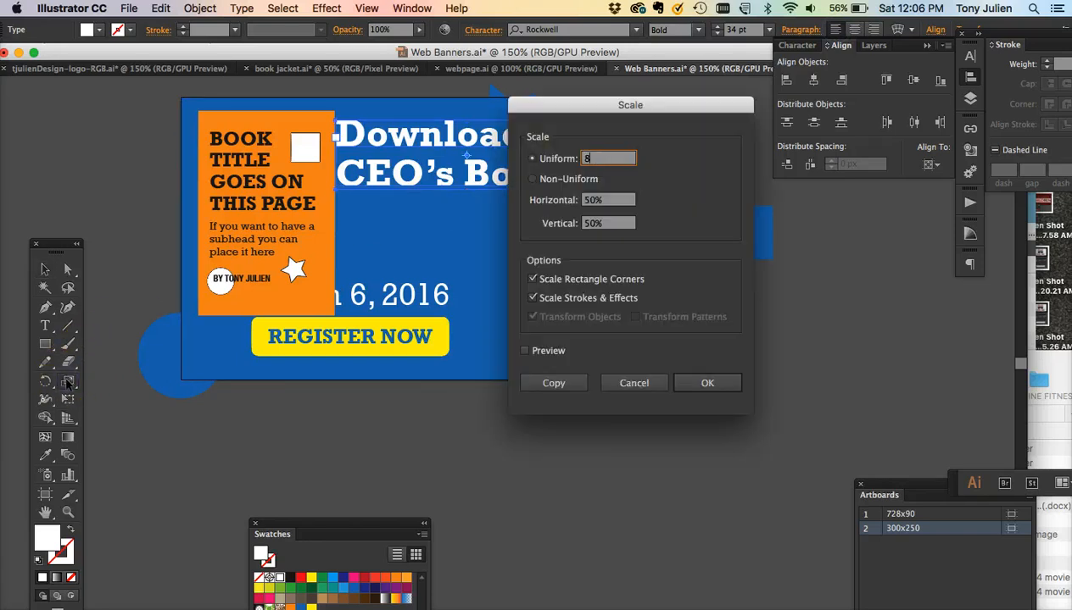
pyautogui.press('Return')
pyautogui.click(44, 269)
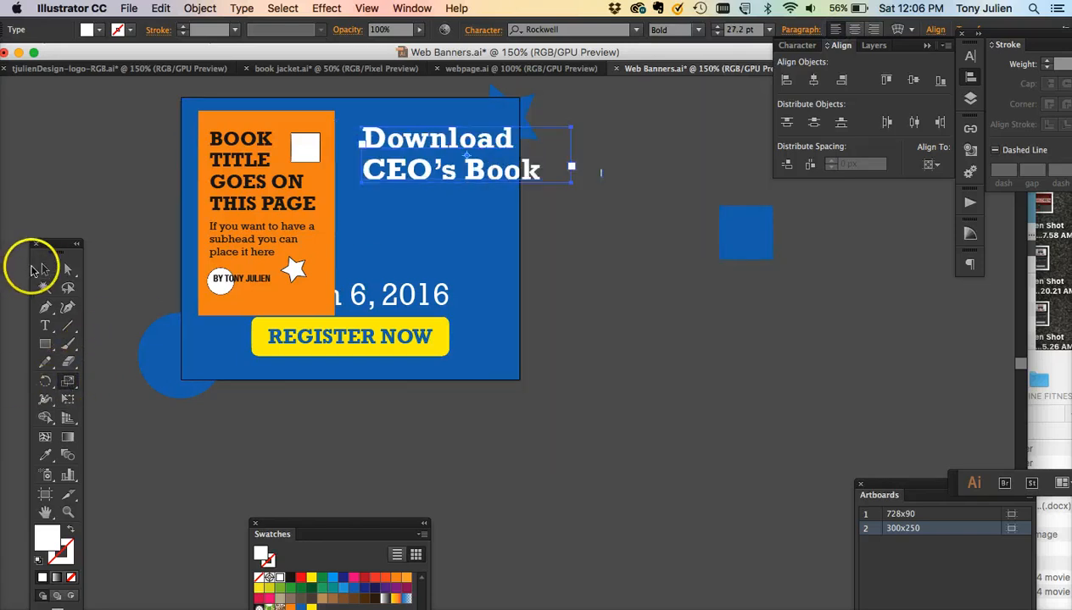
# - Narrow the headline's text box so it wraps onto three lines, and move the blue star off the artboard
pyautogui.moveTo(572, 186); pyautogui.dragTo(508, 255)
pyautogui.moveTo(371, 176); pyautogui.dragTo(358, 163)
pyautogui.moveTo(492, 182); pyautogui.dragTo(507, 180)
pyautogui.moveTo(522, 133); pyautogui.dragTo(604, 169)
# - Place the date below the headline, resize its box to wrap onto two lines, and left-align it
pyautogui.moveTo(402, 303); pyautogui.dragTo(500, 240)
pyautogui.moveTo(567, 253); pyautogui.dragTo(507, 310)
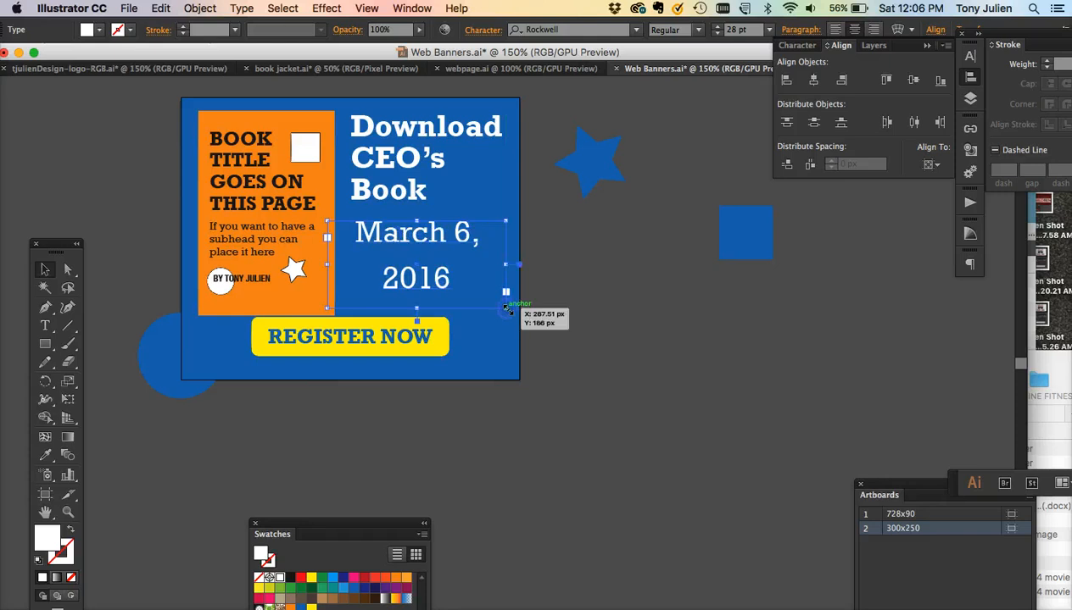
pyautogui.click(835, 30)
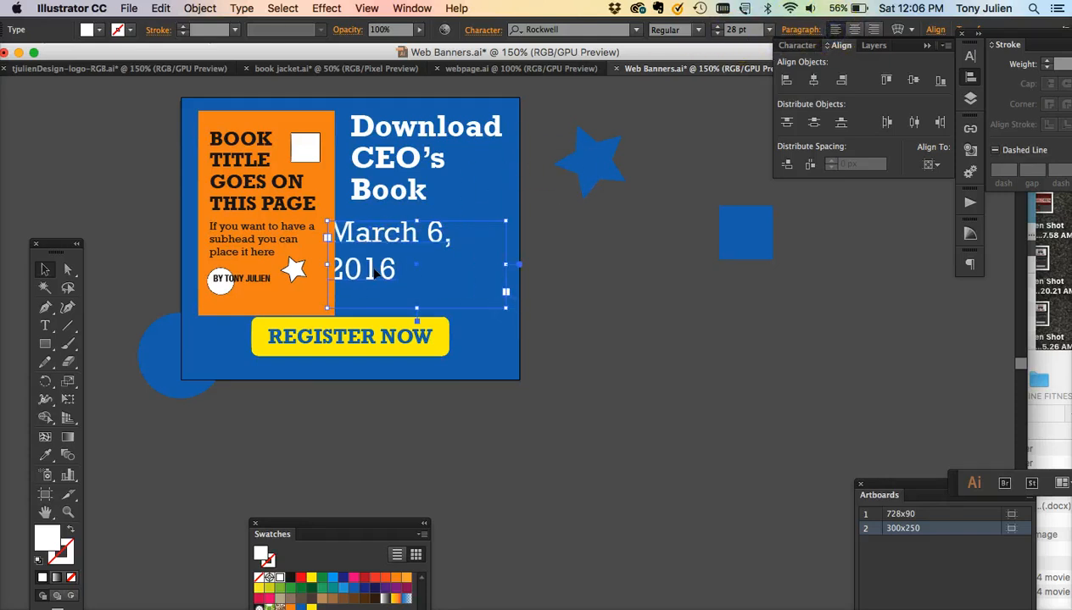
pyautogui.moveTo(374, 269); pyautogui.dragTo(393, 265)
# - Move the Register Now button to the right, under the date
pyautogui.click(373, 337)
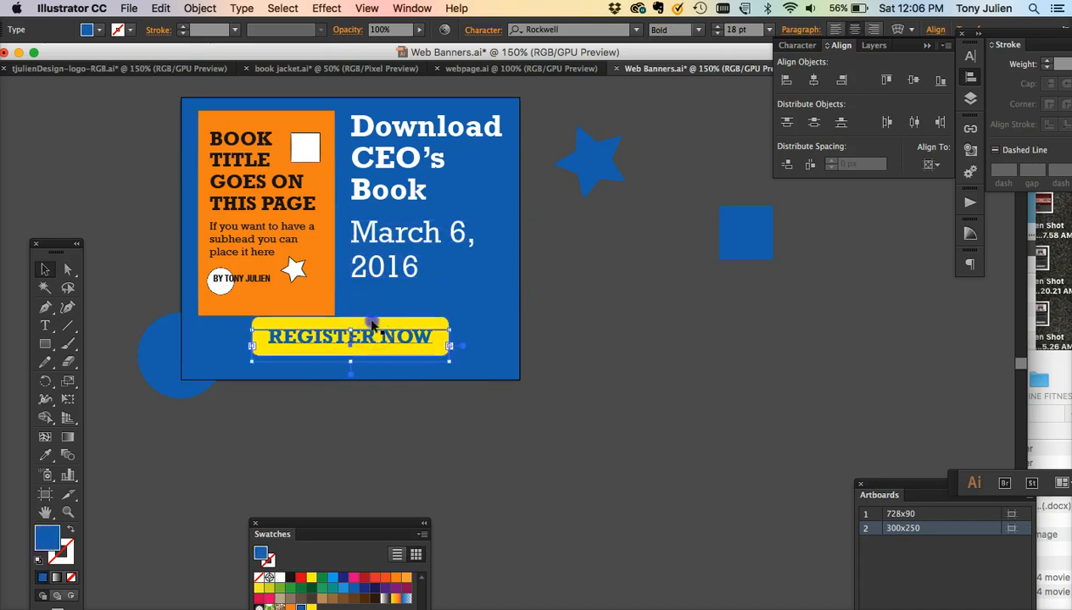
pyautogui.keyDown('shift'); pyautogui.click(373, 327); pyautogui.keyUp('shift')
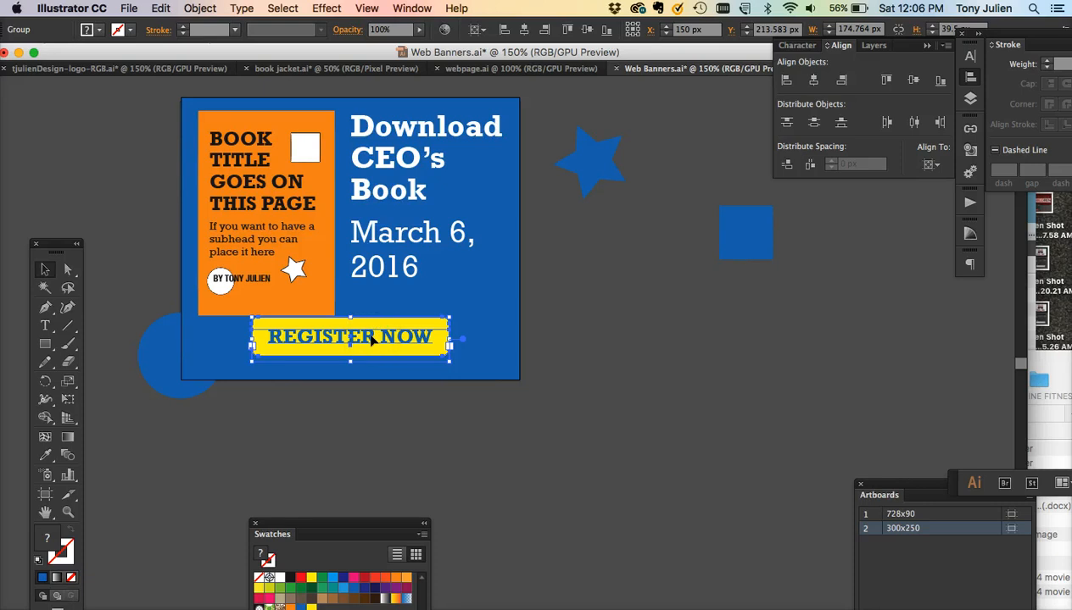
pyautogui.moveTo(377, 337); pyautogui.dragTo(418, 327)
# - Enlarge the cover group slightly and shift it toward the banner's upper-left corner
pyautogui.click(272, 299)
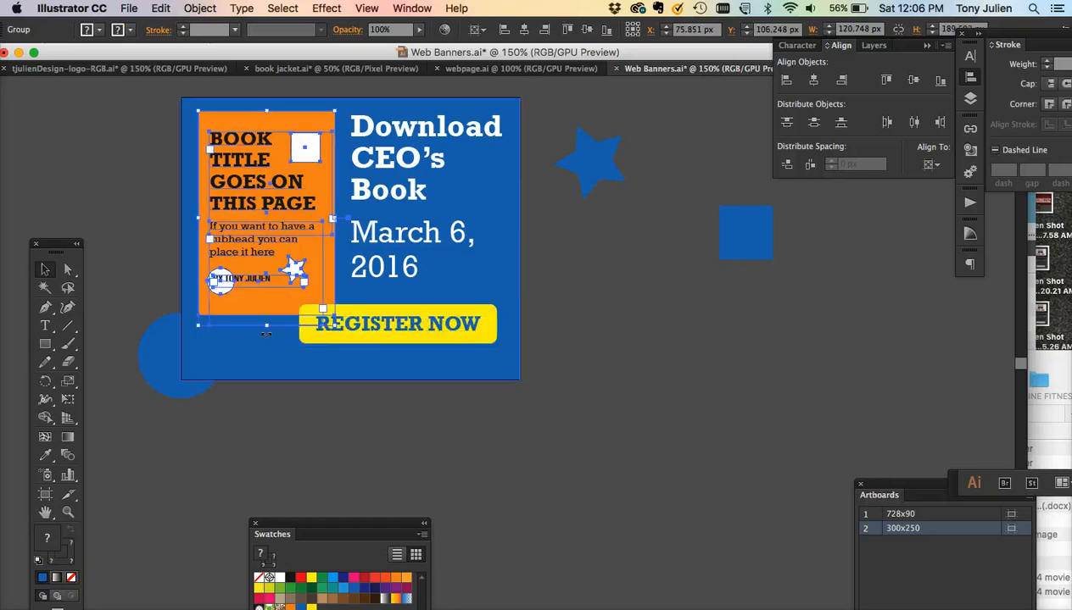
pyautogui.moveTo(333, 328); pyautogui.dragTo(350, 347)
pyautogui.click(268, 268)
pyautogui.moveTo(268, 268); pyautogui.dragTo(245, 270)
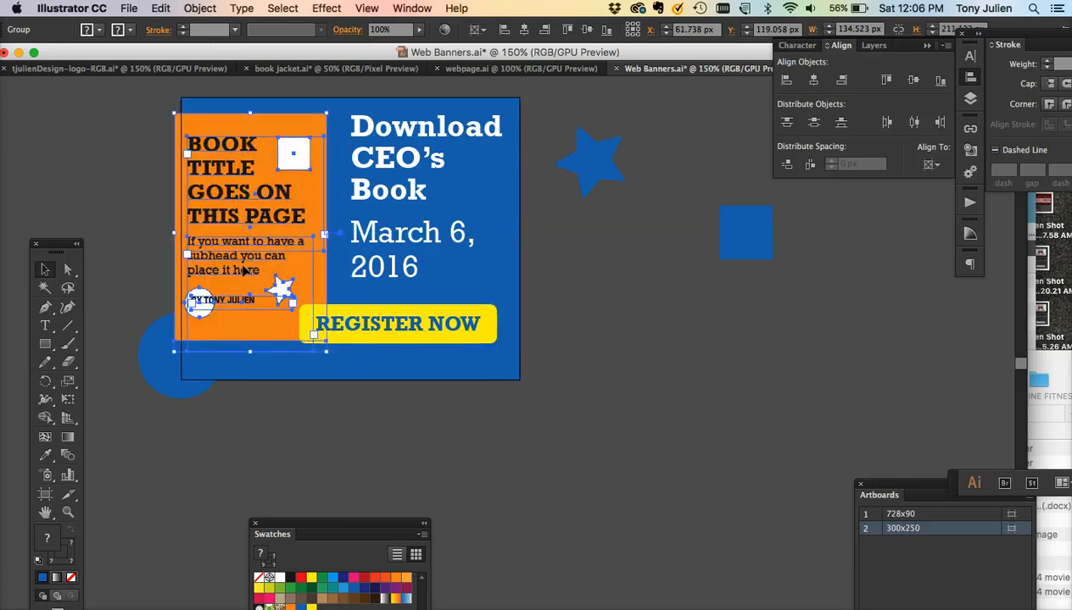
# - Widen the Register Now button toward the cover and lower it slightly
pyautogui.click(319, 447)
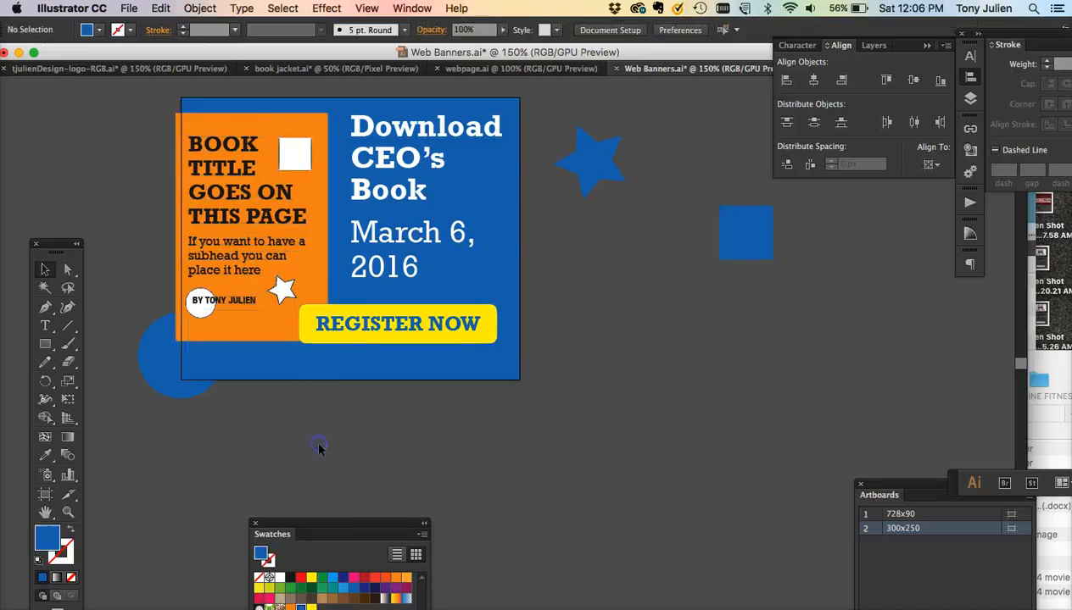
pyautogui.click(407, 327)
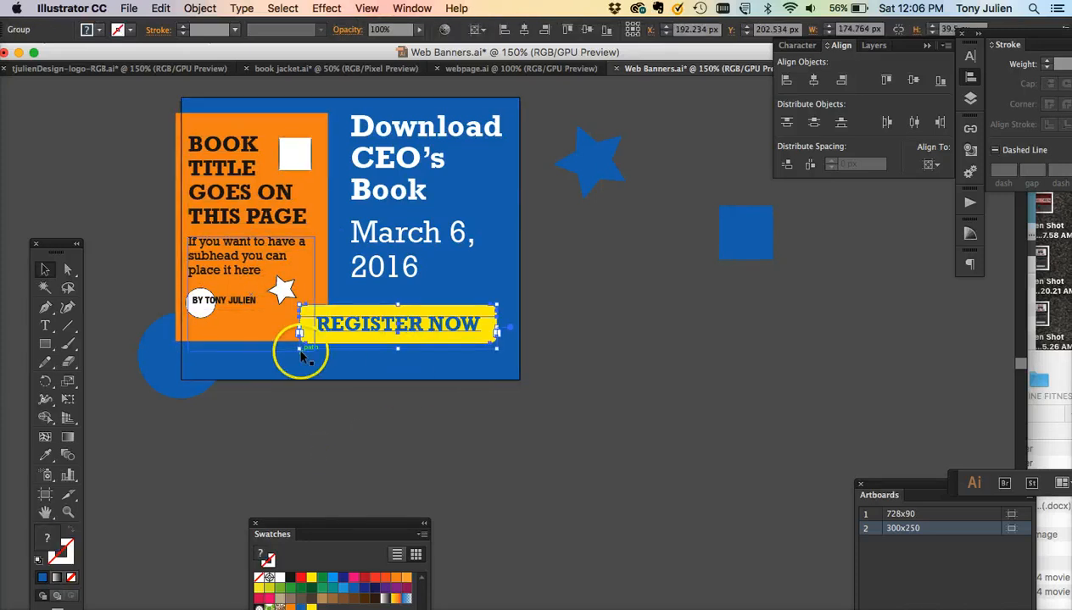
pyautogui.moveTo(299, 350); pyautogui.dragTo(279, 353)
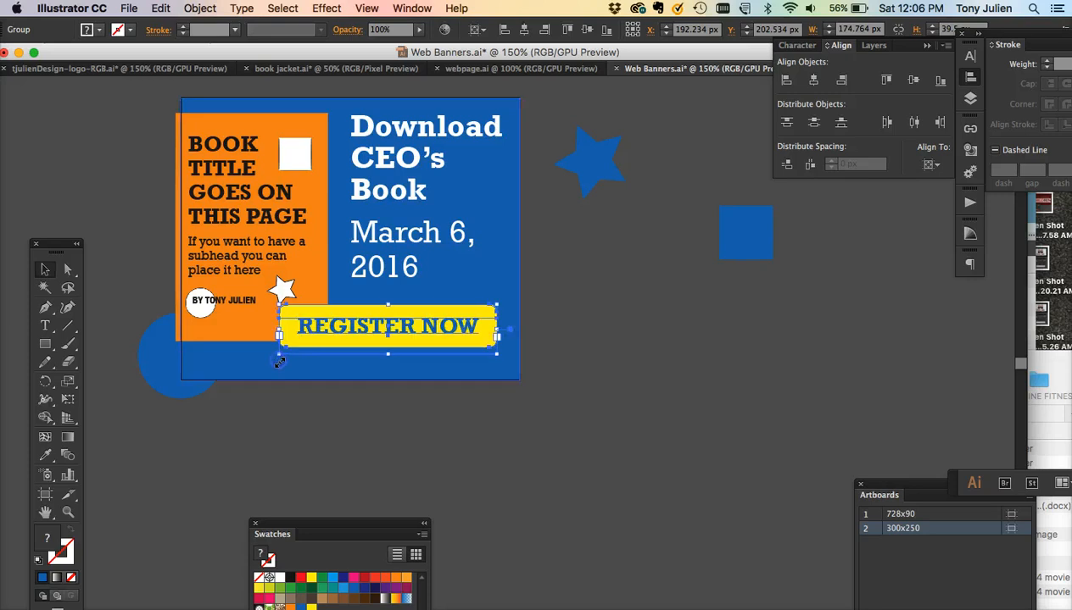
pyautogui.moveTo(345, 334); pyautogui.dragTo(345, 347)
# - Try left-aligning the headline and date together, and undo the alignment
pyautogui.click(361, 259)
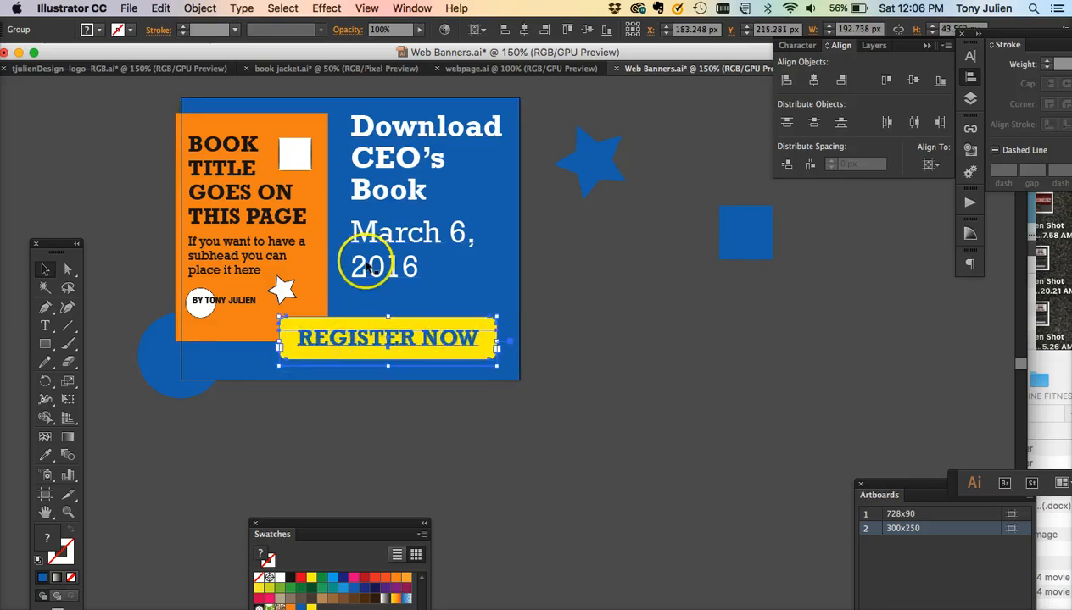
pyautogui.keyDown('shift'); pyautogui.click(358, 191); pyautogui.keyUp('shift')
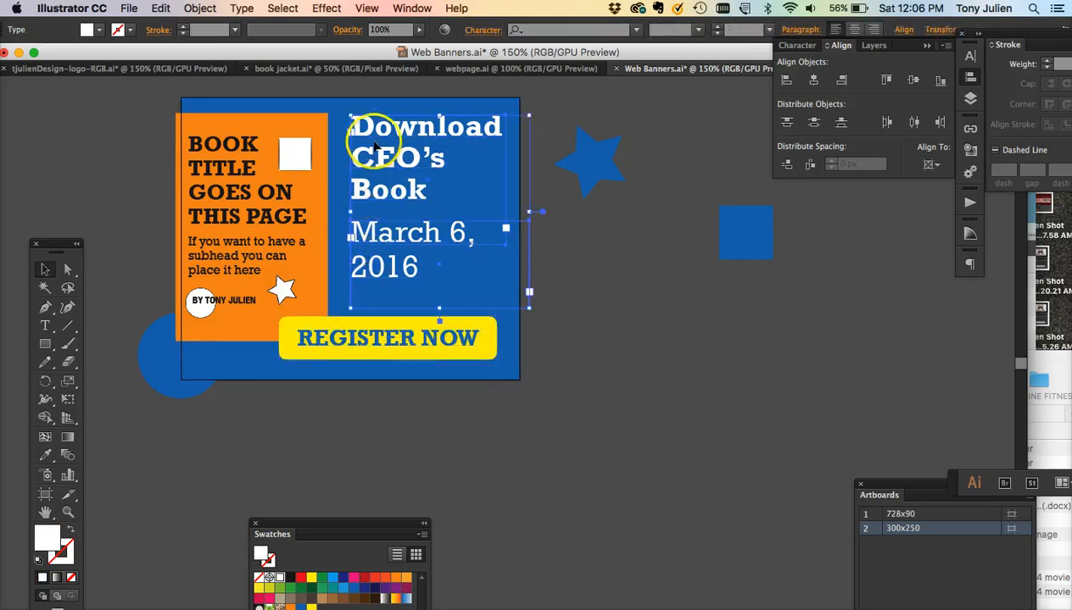
pyautogui.click(787, 79)
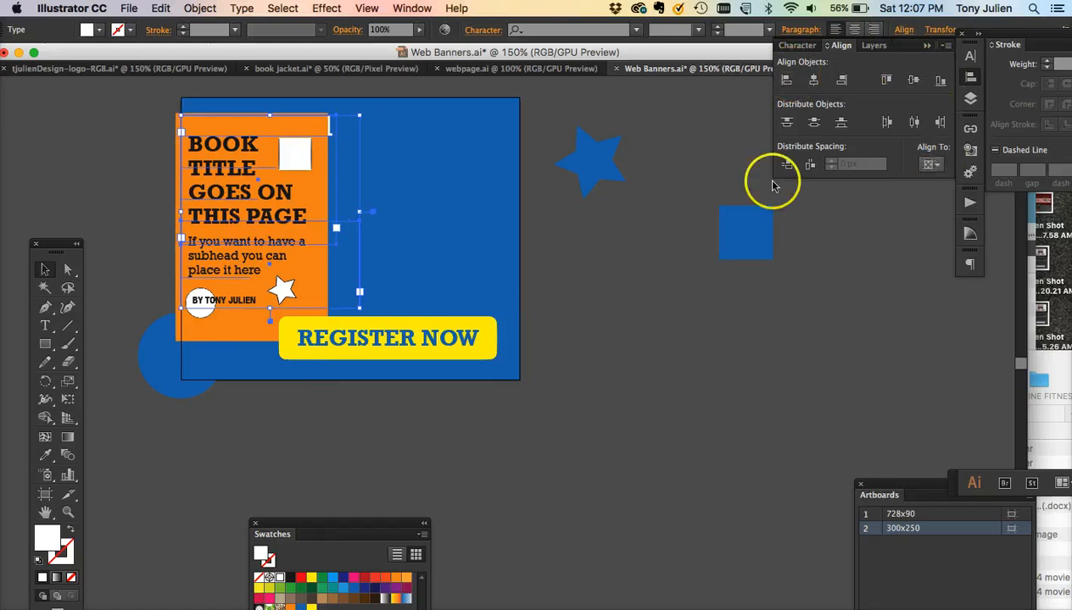
pyautogui.press('super+z')
# - Set alignment to the selection and nudge the headline and date slightly left
pyautogui.click(932, 165)
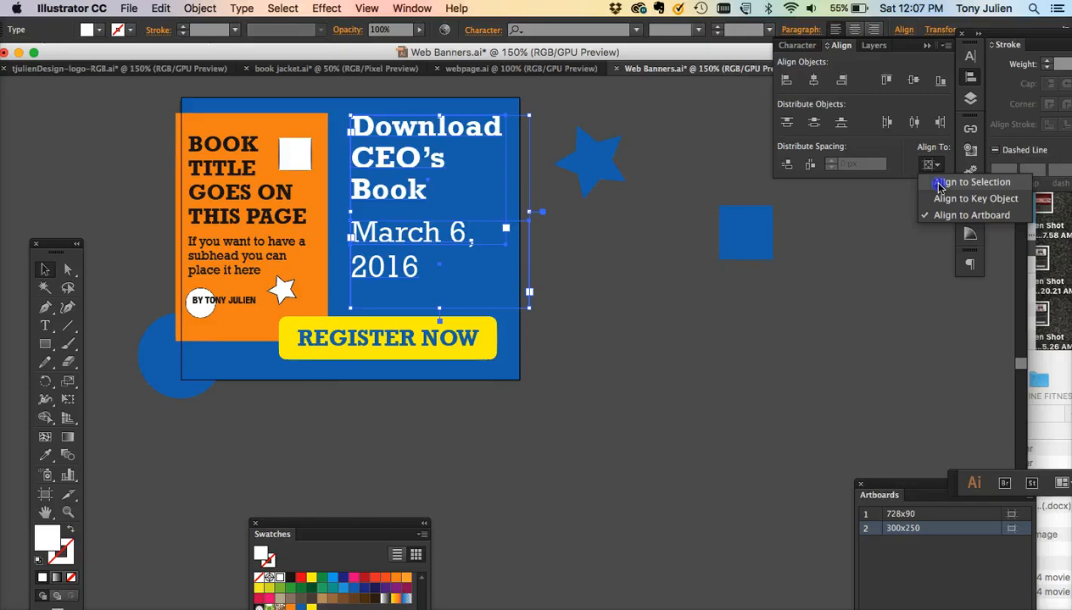
pyautogui.click(938, 183)
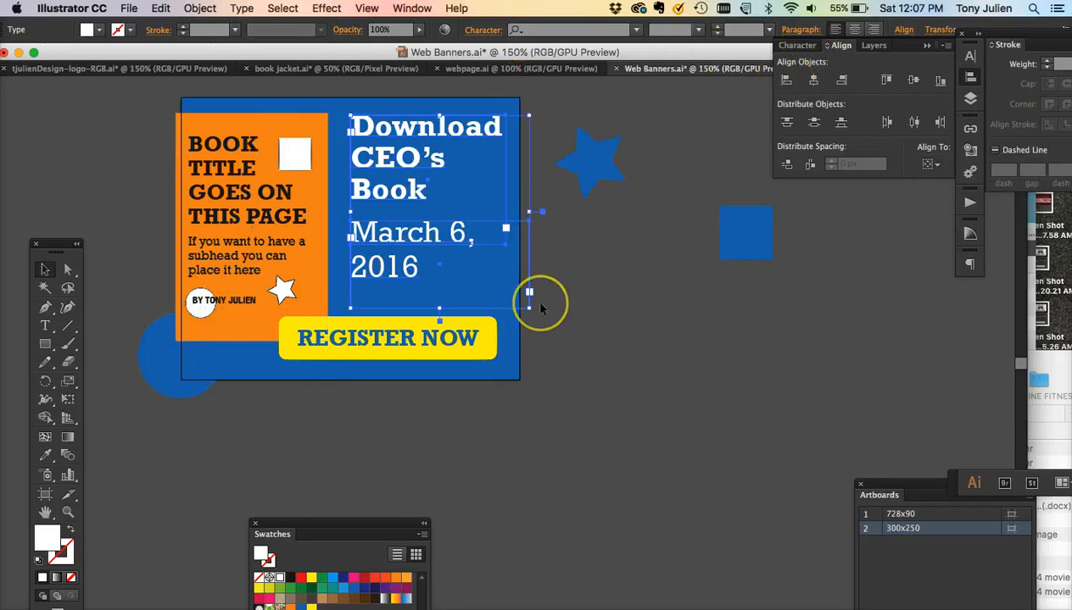
pyautogui.press('Left')
pyautogui.press('Left')
pyautogui.press('Left')
pyautogui.press('Left')
pyautogui.press('Left')
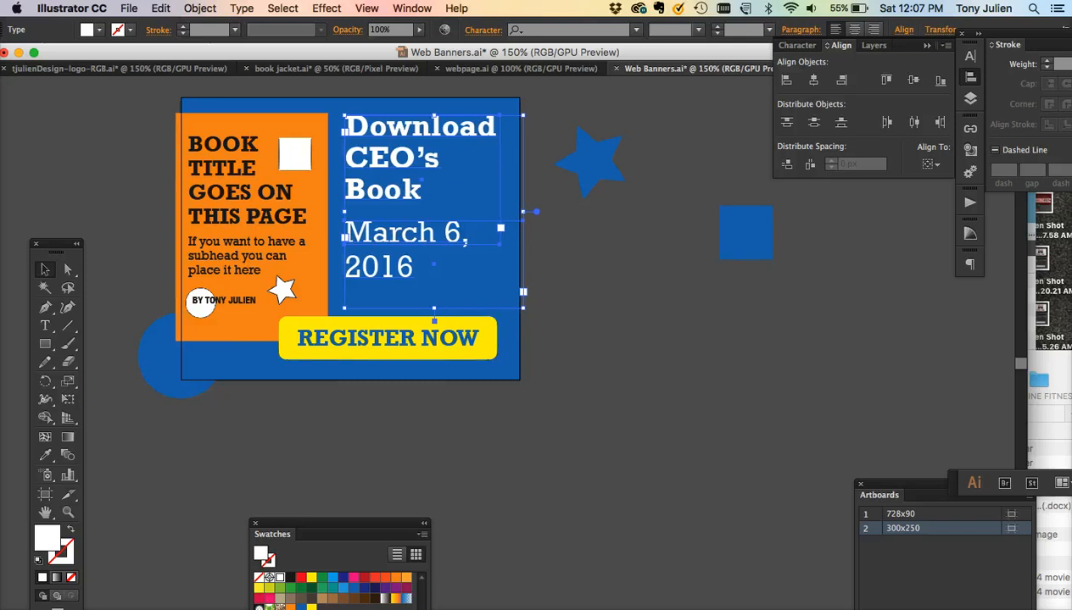
# - Move the blue circle from the 300×250 banner's lower-left corner out onto the pasteboard below the artboard
pyautogui.click(44, 268)
pyautogui.moveTo(194, 399); pyautogui.dragTo(655, 502)
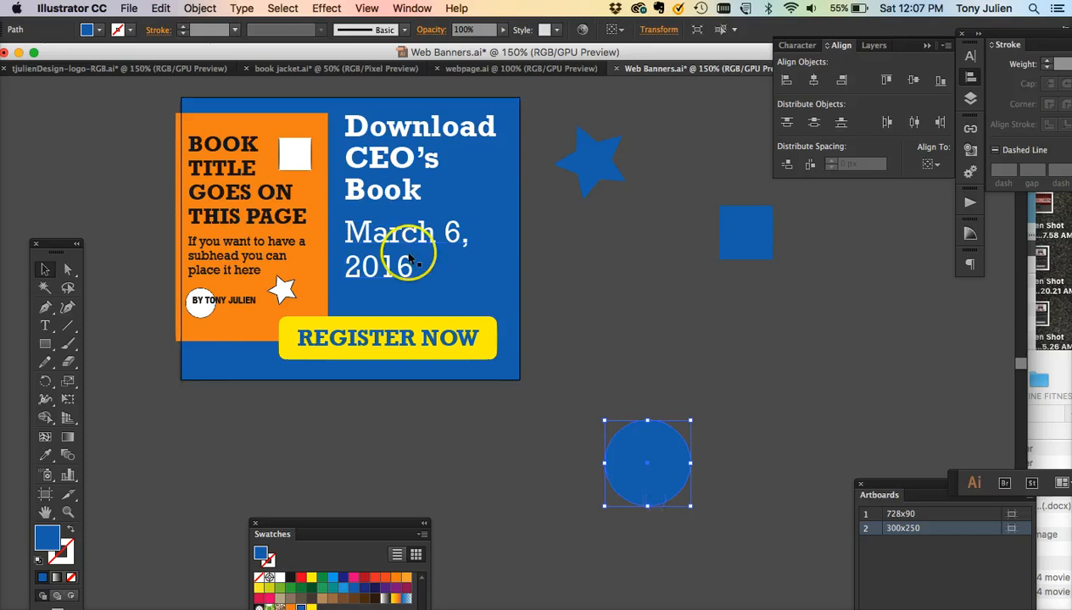
# - Nudge the headline and date text group slightly downward on the 300×250 banner
pyautogui.click(374, 191)
pyautogui.press('Down')
pyautogui.press('Down')
pyautogui.press('Down')
pyautogui.press('Down')
pyautogui.press('Down')
pyautogui.press('Down')
pyautogui.press('Down')
pyautogui.press('Down')
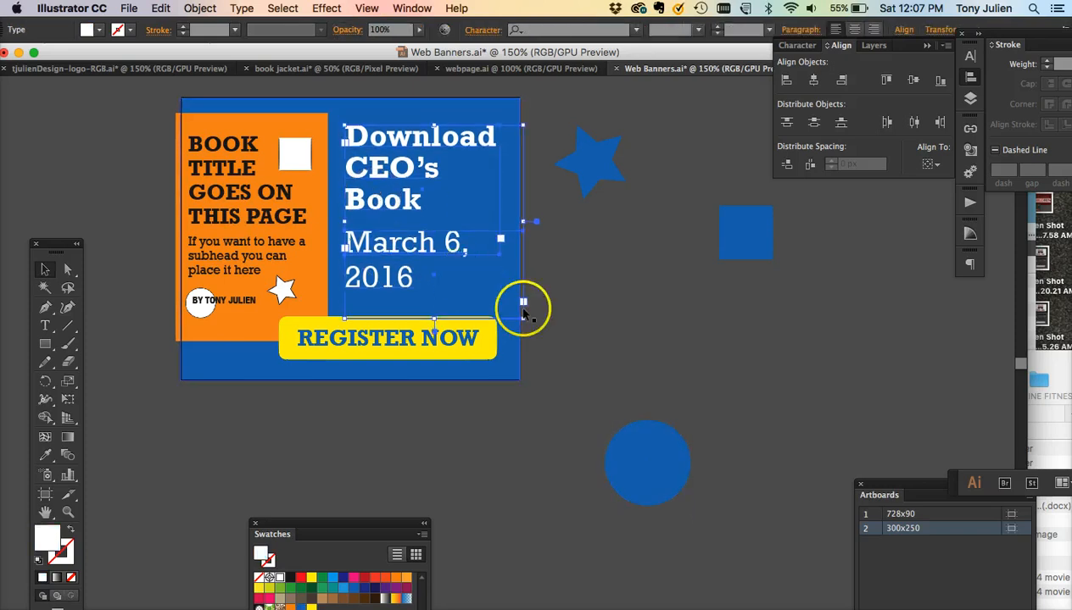
pyautogui.click(596, 325)
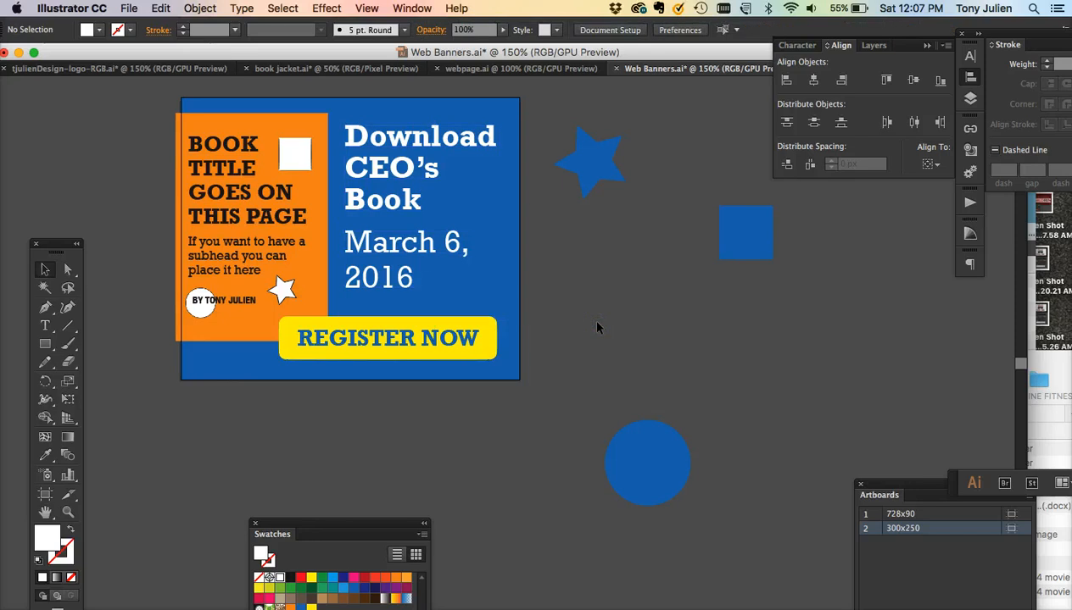
# - Fill the small square at the right end of the 728×90 banner with yellow
pyautogui.press('super+minus')
pyautogui.press('super+minus')
pyautogui.hscroll(-5, 597, 327)
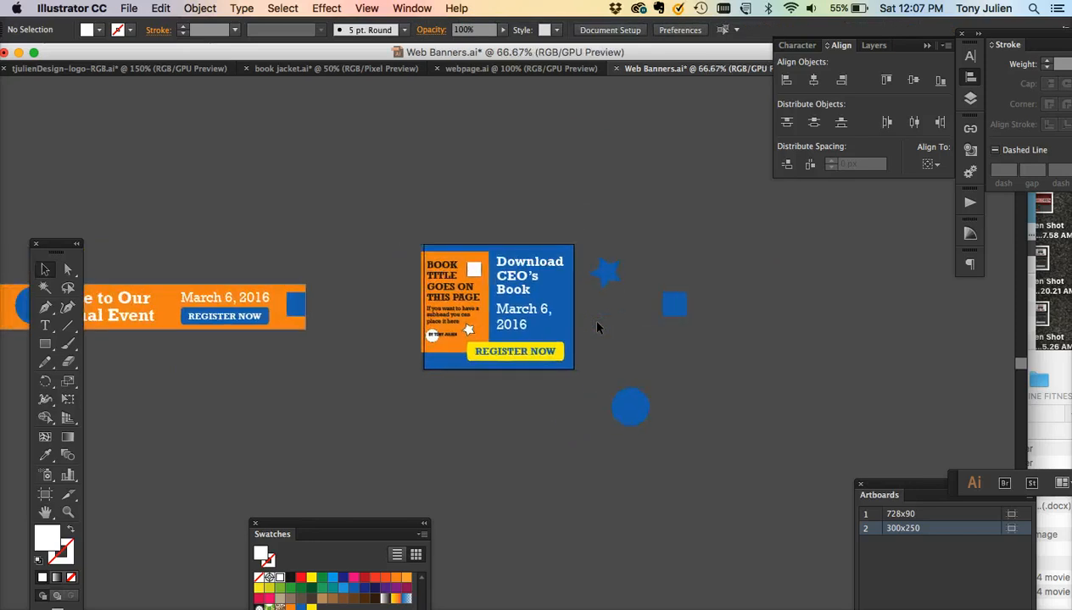
pyautogui.scroll(-3, 208, 263)
pyautogui.hscroll(-3, 208, 263)
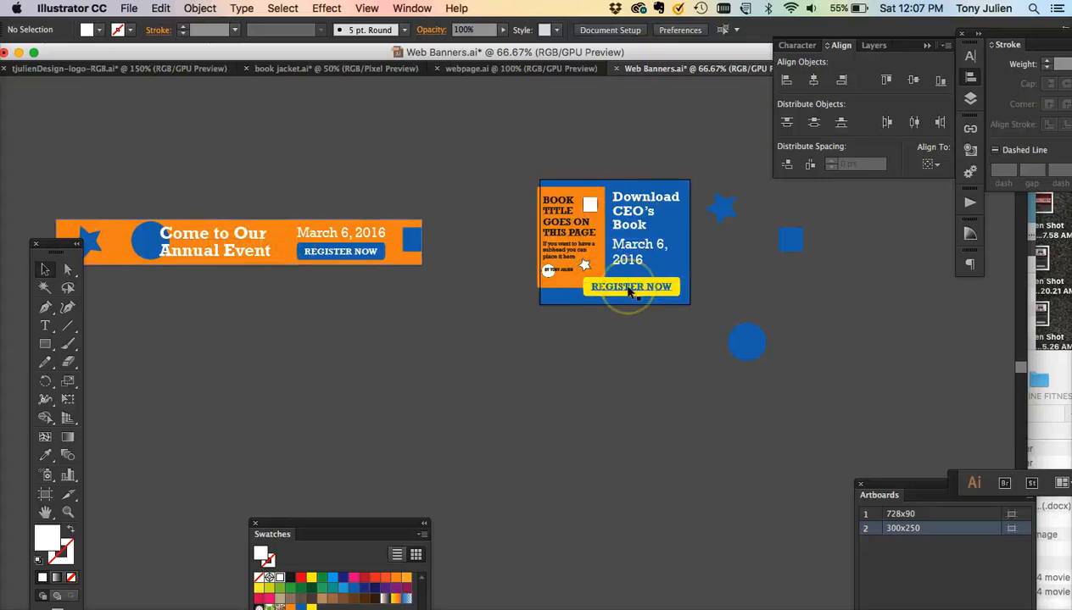
pyautogui.click(413, 240)
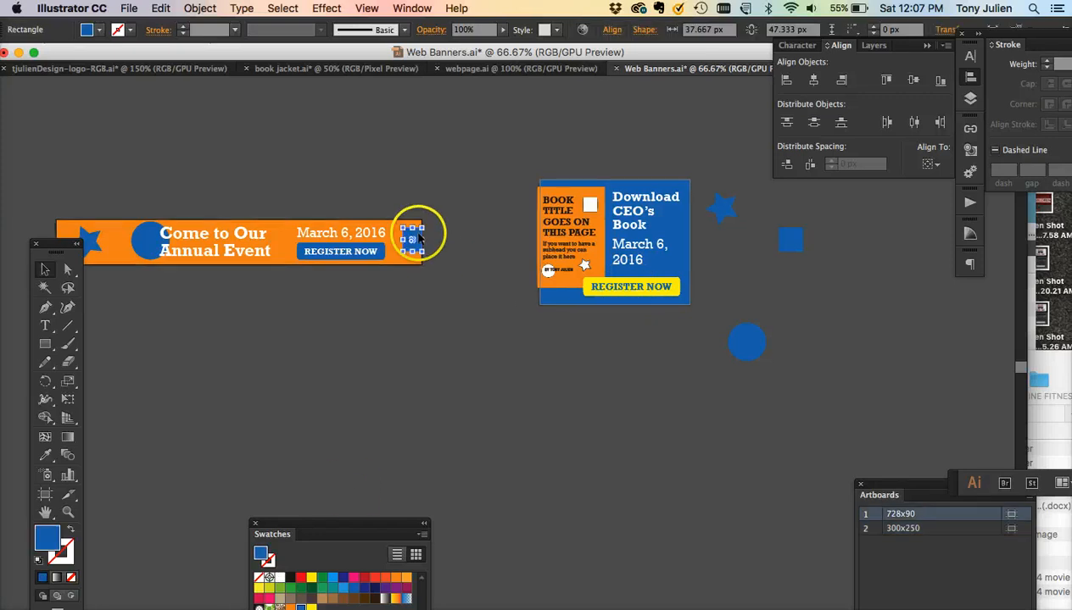
pyautogui.click(312, 579)
pyautogui.click(406, 387)
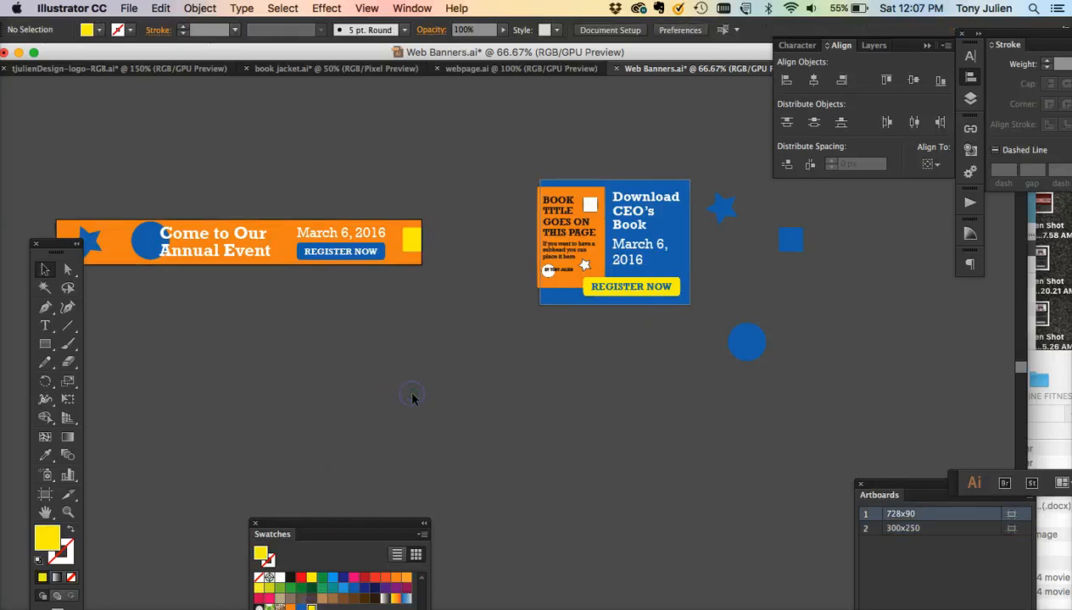